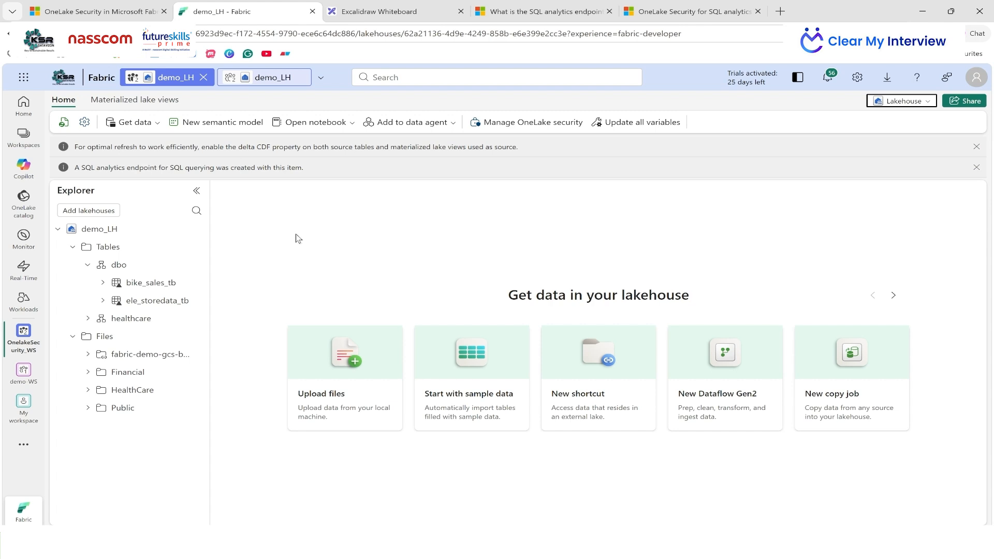
- Review the demo_LH healthcare schema's tables and the contents of the Financial, HealthCare, Public and fabric-demo-gcs-bucket folders
left_click(88, 318)
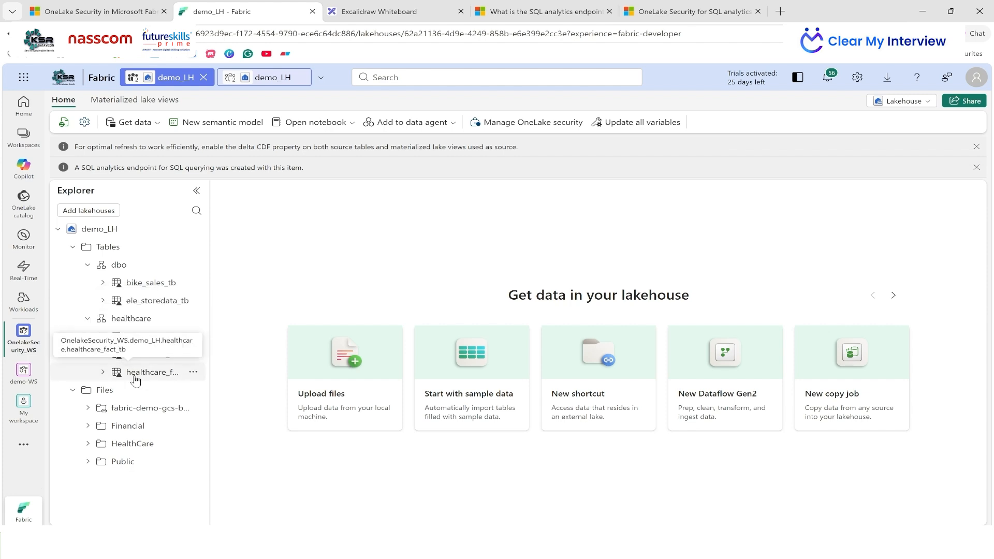
left_click(136, 428)
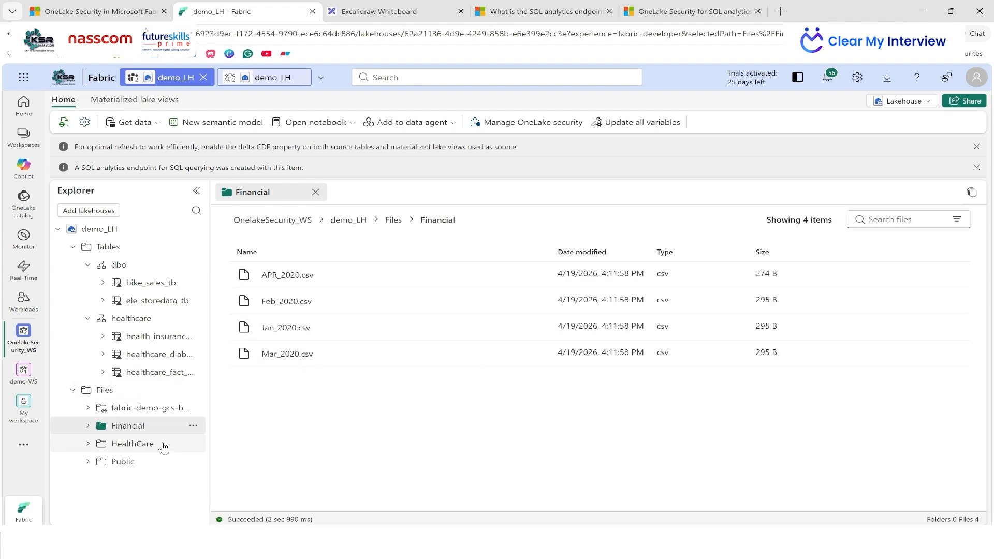
left_click(137, 445)
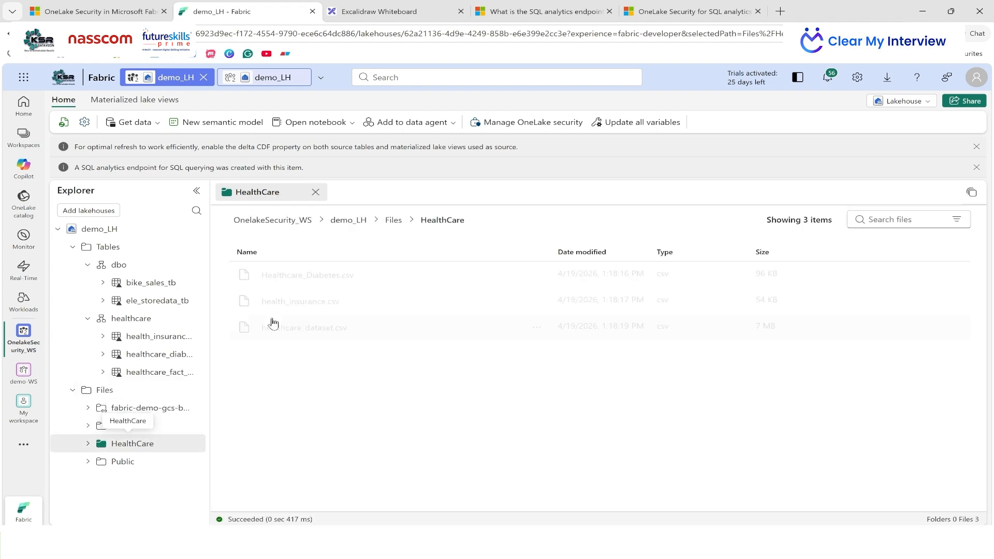
left_click(125, 462)
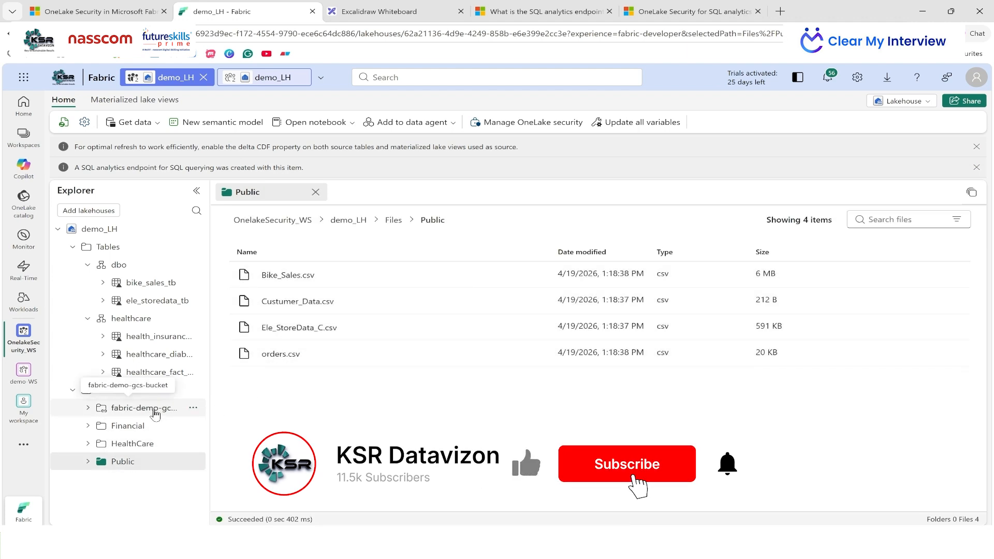
left_click(157, 413)
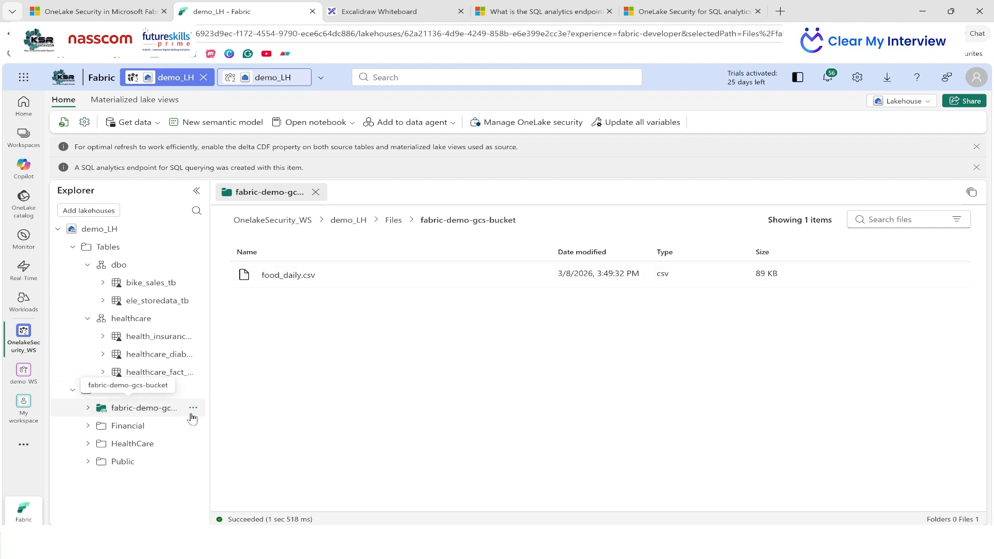
- Review the OneLake security diagram in Excalidraw and check the signed-in account's profile in the InPrivate Fabric window
left_click(414, 11)
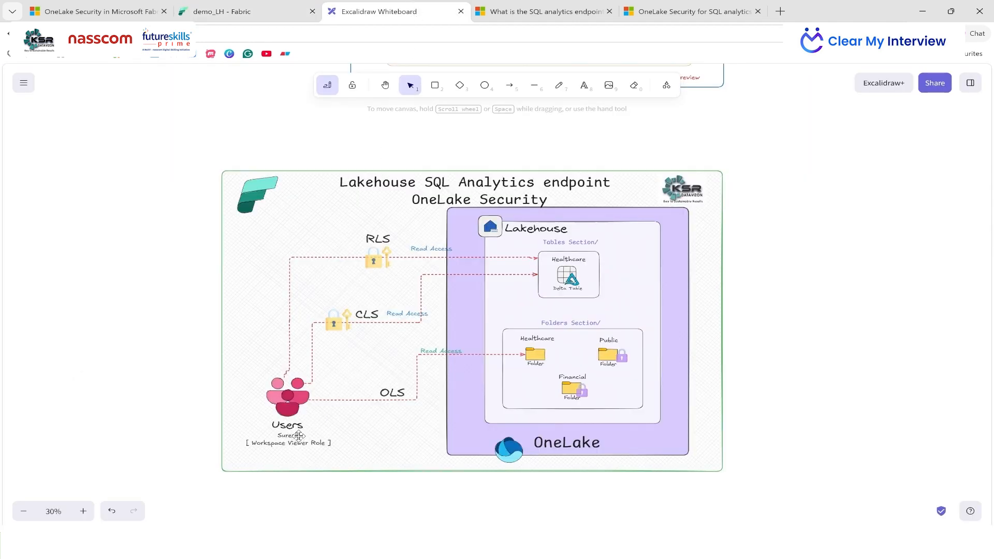
mouse_move(580, 543)
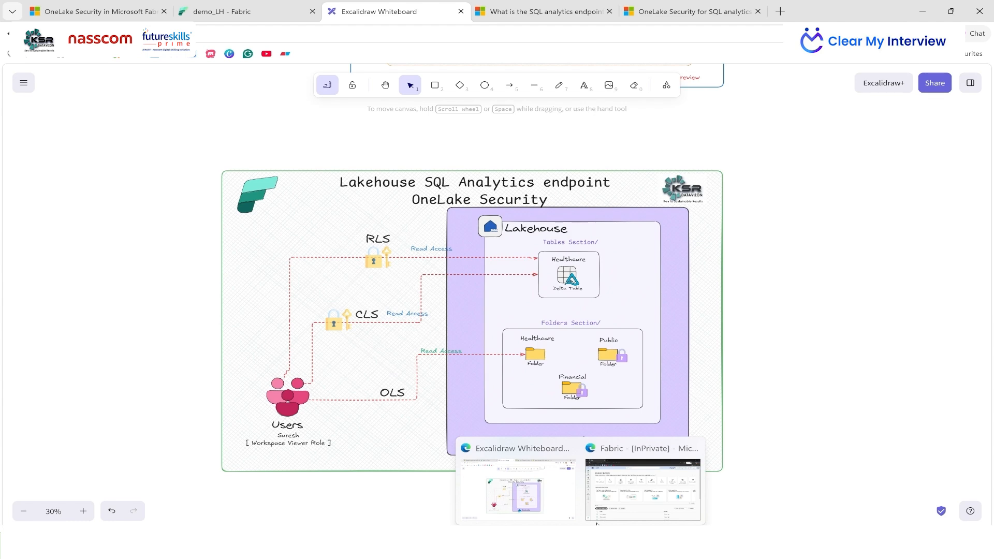
left_click(630, 455)
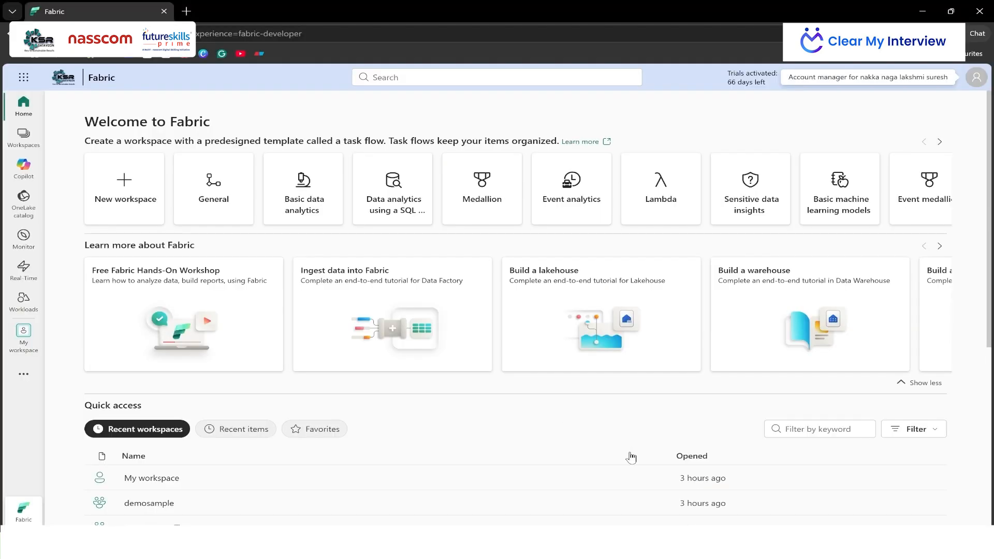
left_click(975, 77)
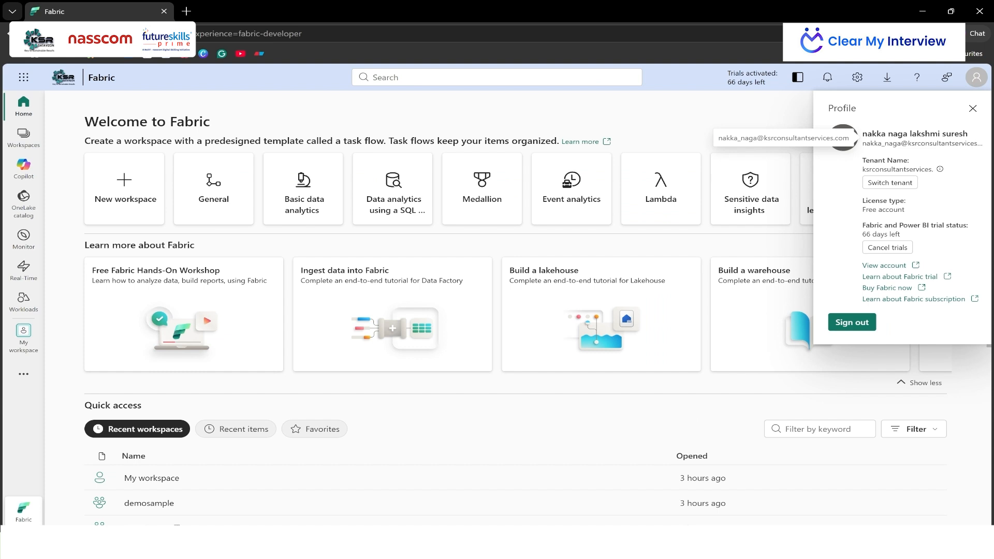
left_click(975, 77)
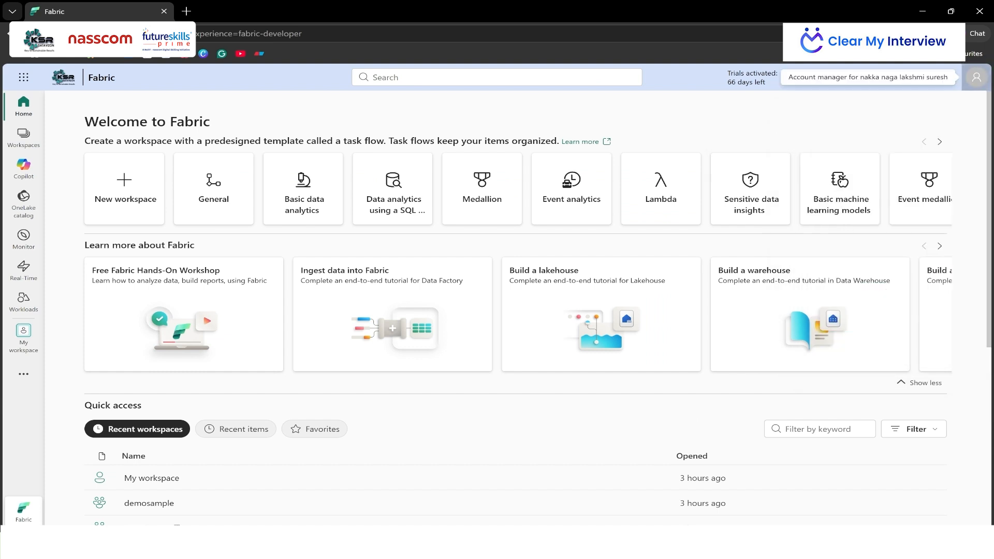
left_click(914, 6)
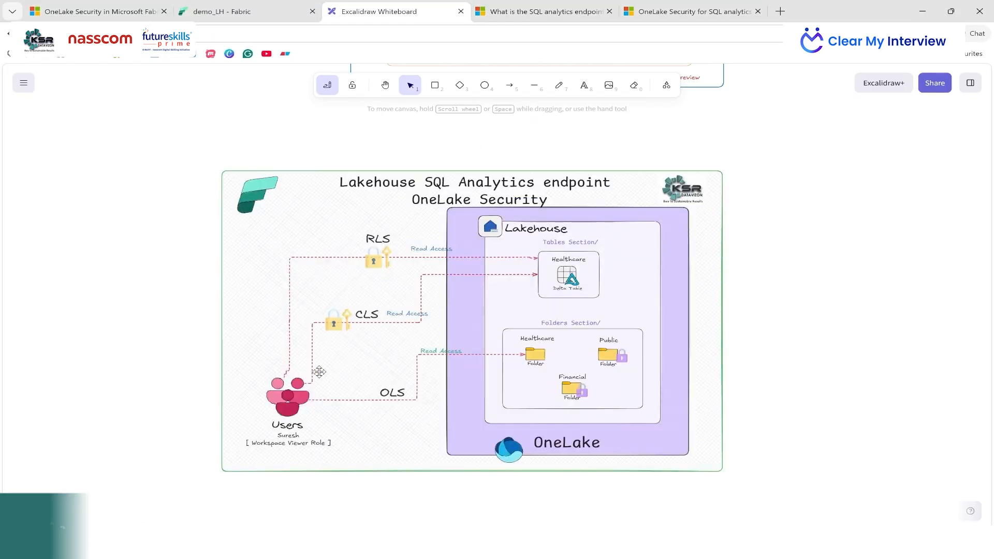
- Return to Fabric and check the user roles in the OnelakeSecurity_WS workspace's access list
left_click(218, 8)
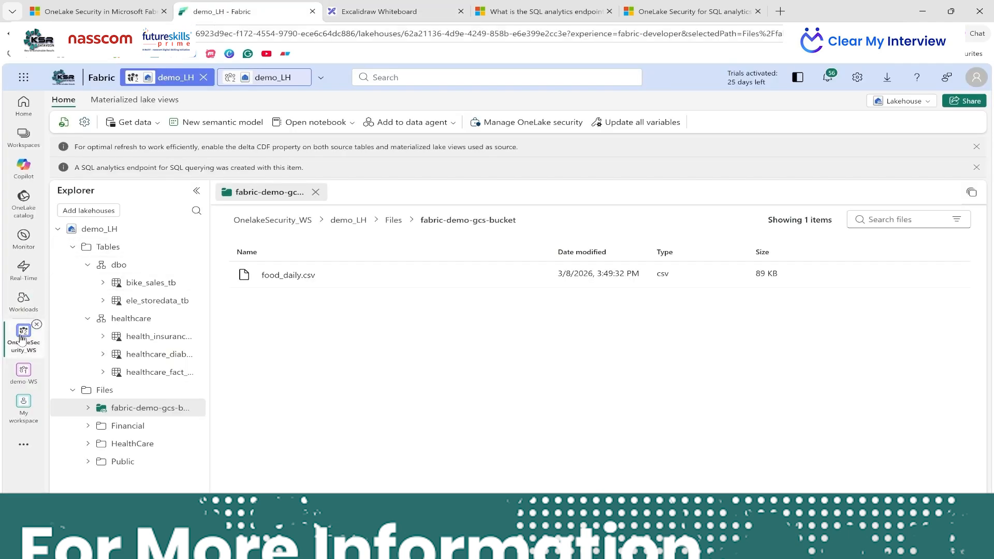
left_click(23, 334)
left_click(114, 140)
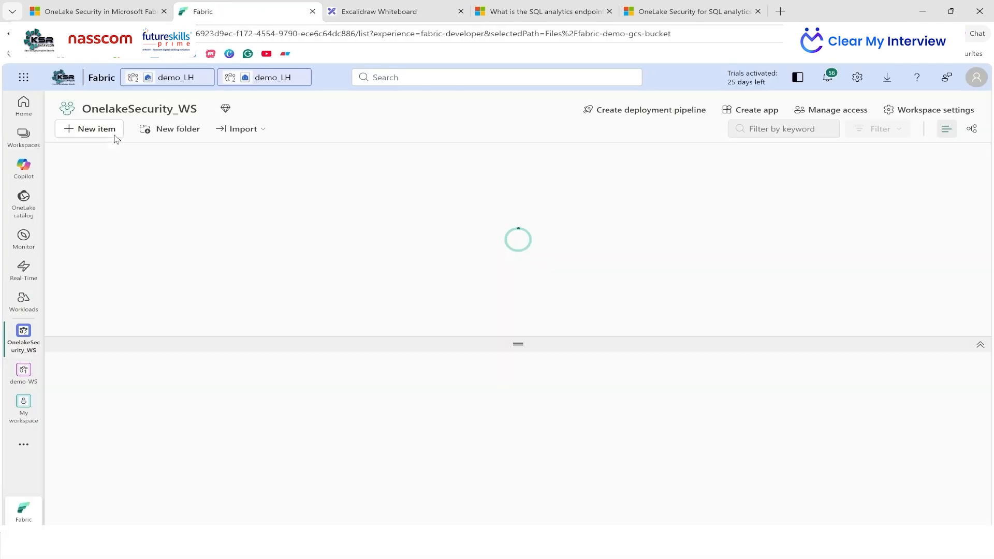
left_click(815, 113)
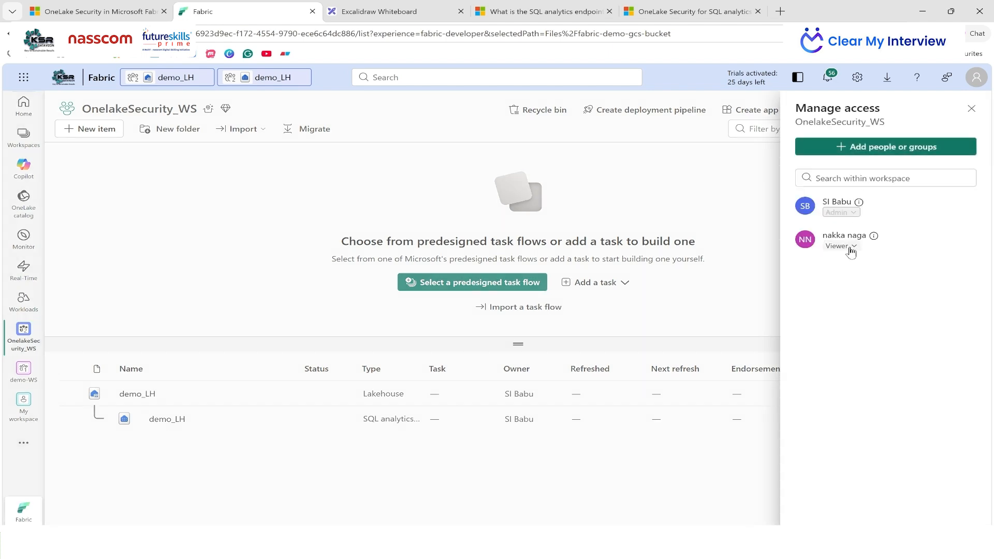
left_click(973, 112)
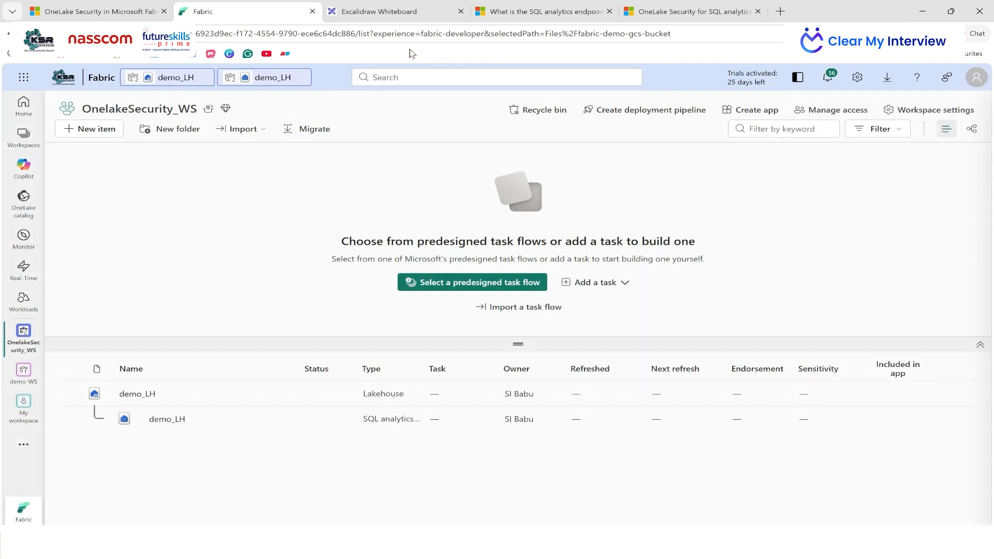
- Turn on OneLake security (preview) for the demo_LH lakehouse and close its role management pane
left_click(176, 78)
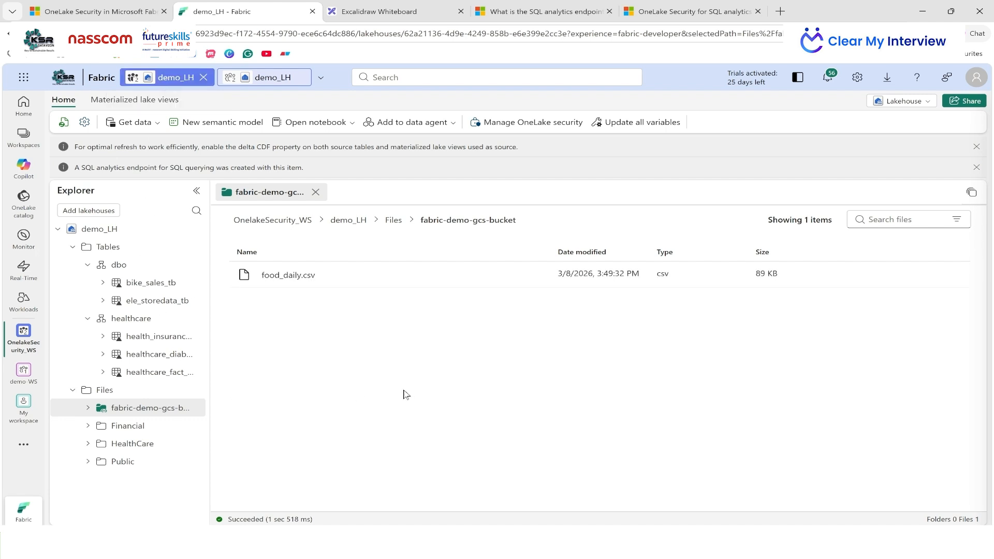
left_click(508, 127)
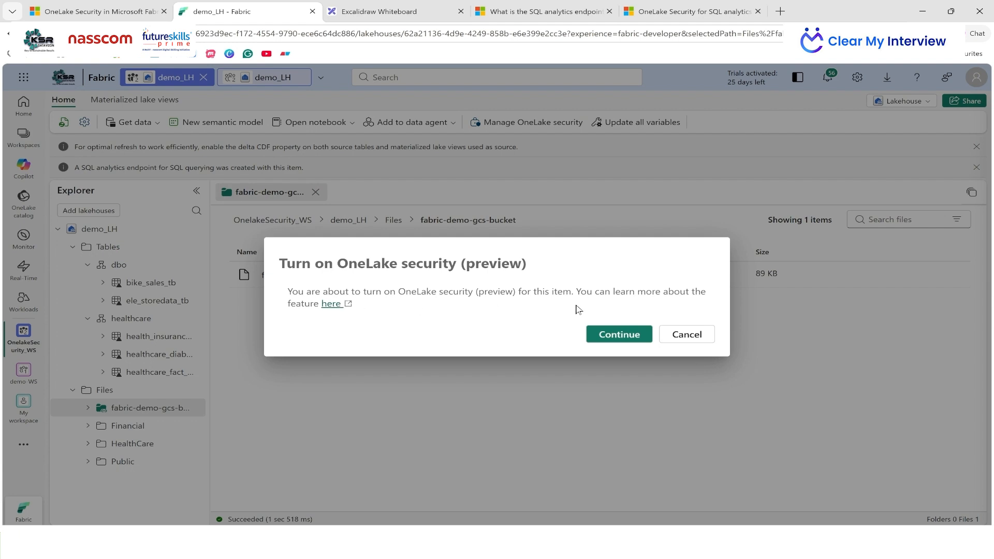
left_click(622, 340)
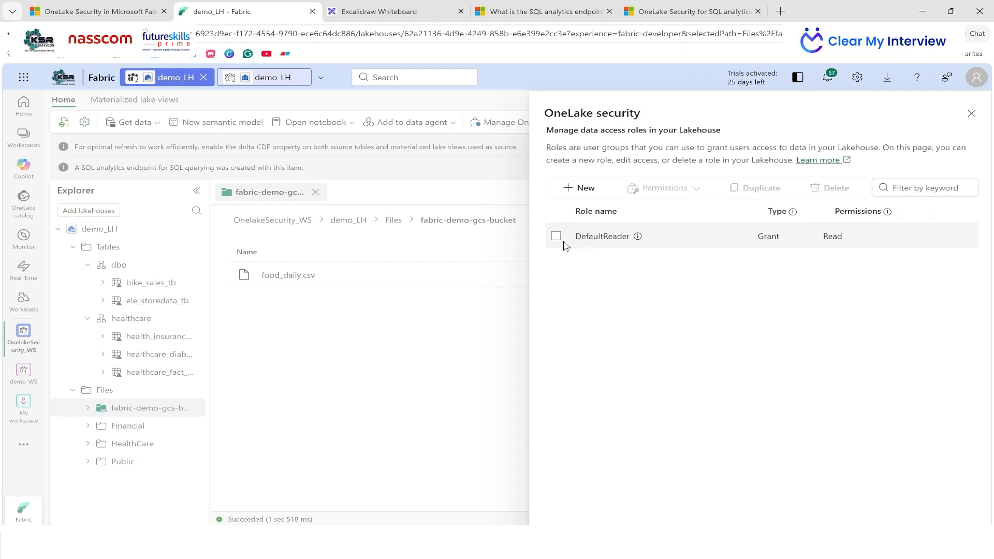
left_click(970, 116)
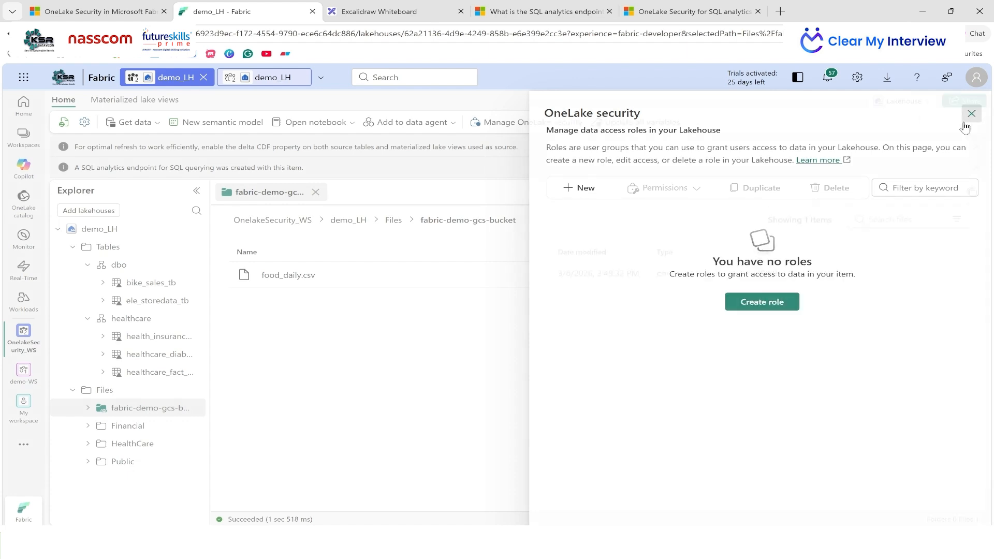
- Switch demo_LH to its SQL analytics endpoint and open the data access mode settings
left_click(916, 102)
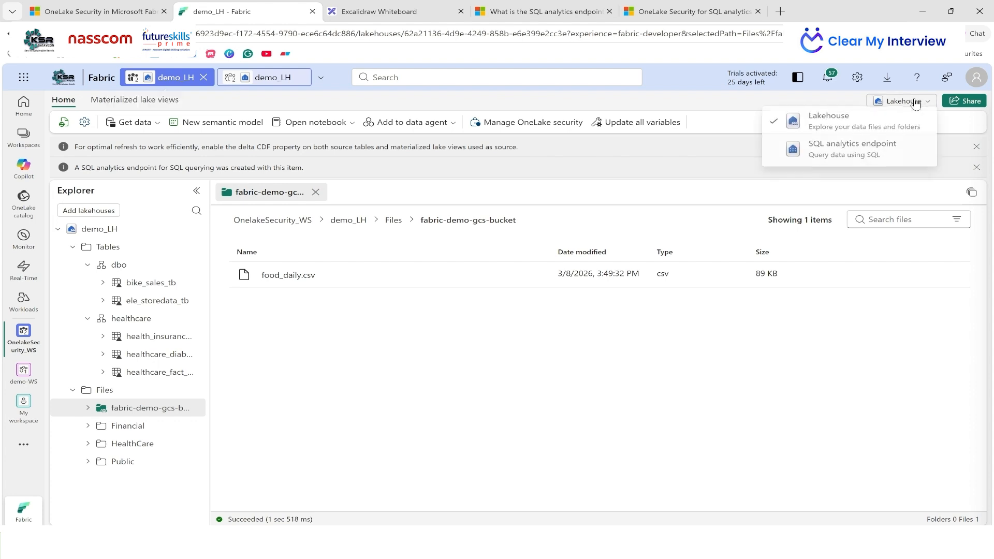
left_click(830, 155)
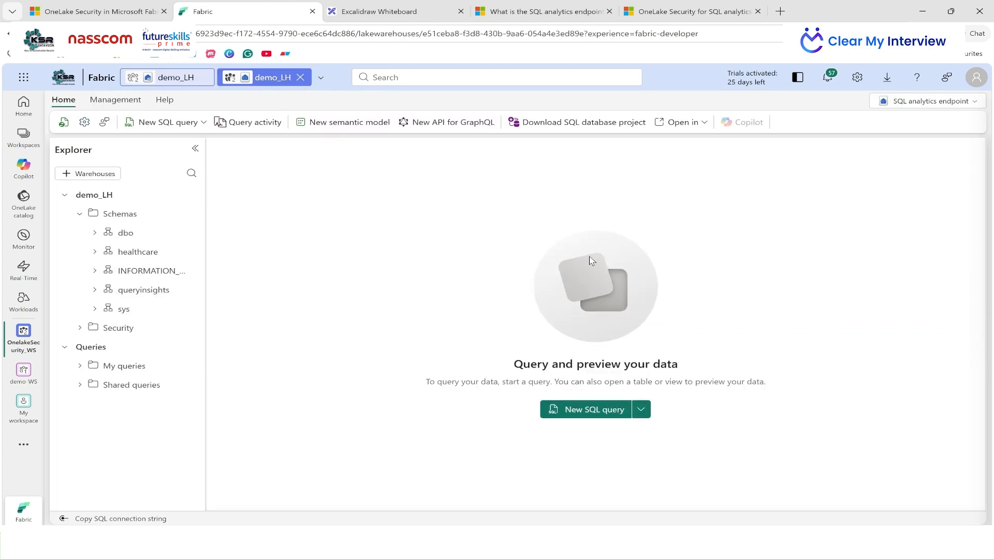
left_click(111, 101)
left_click(67, 108)
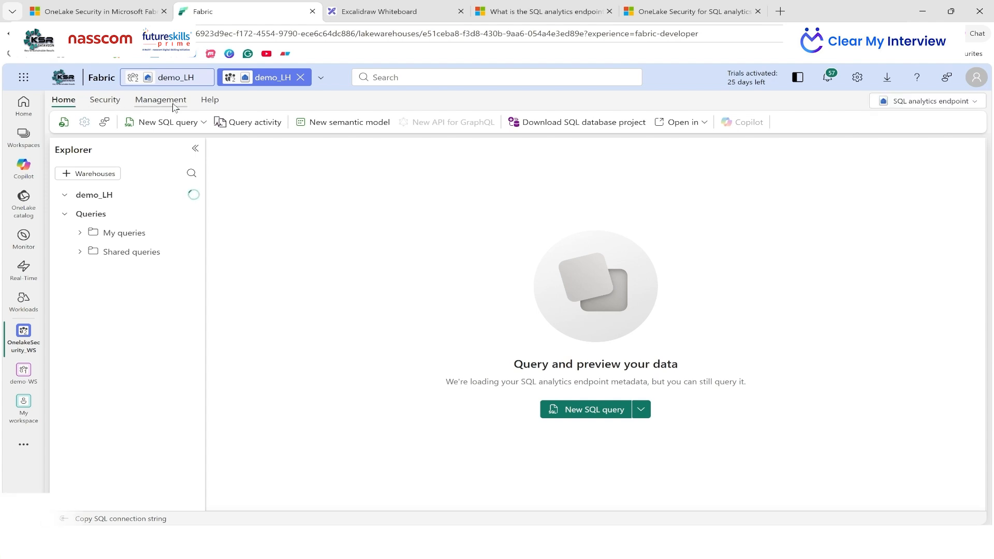
left_click(105, 100)
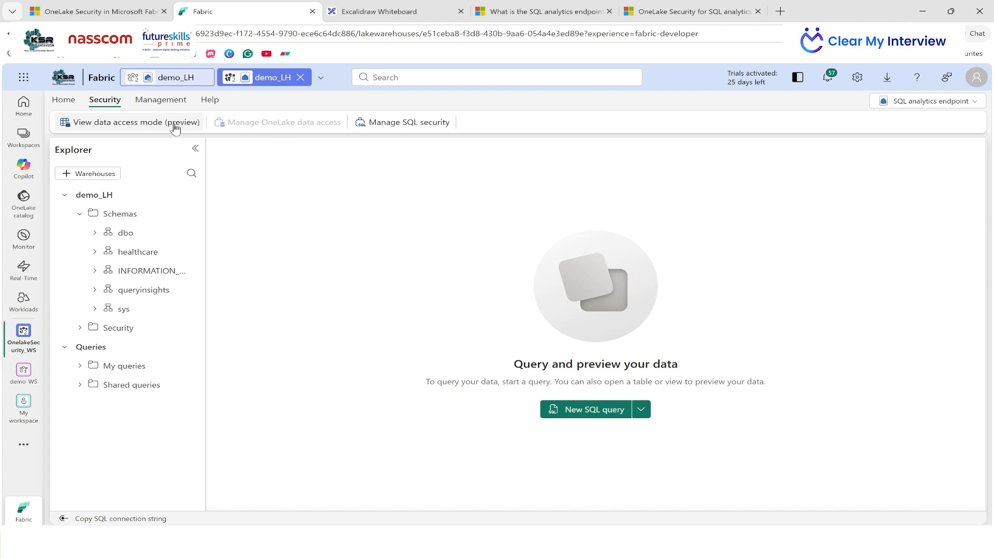
left_click(154, 129)
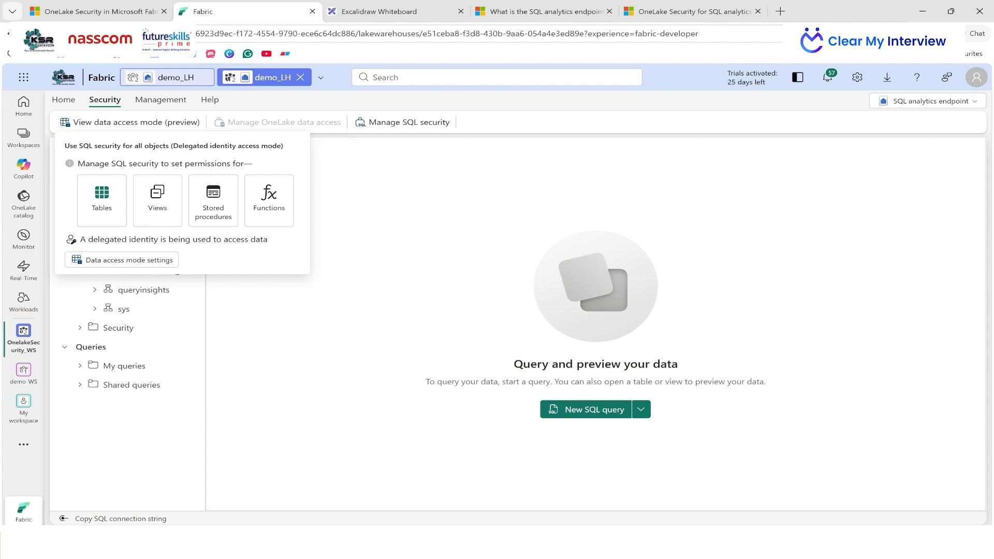
left_click(119, 262)
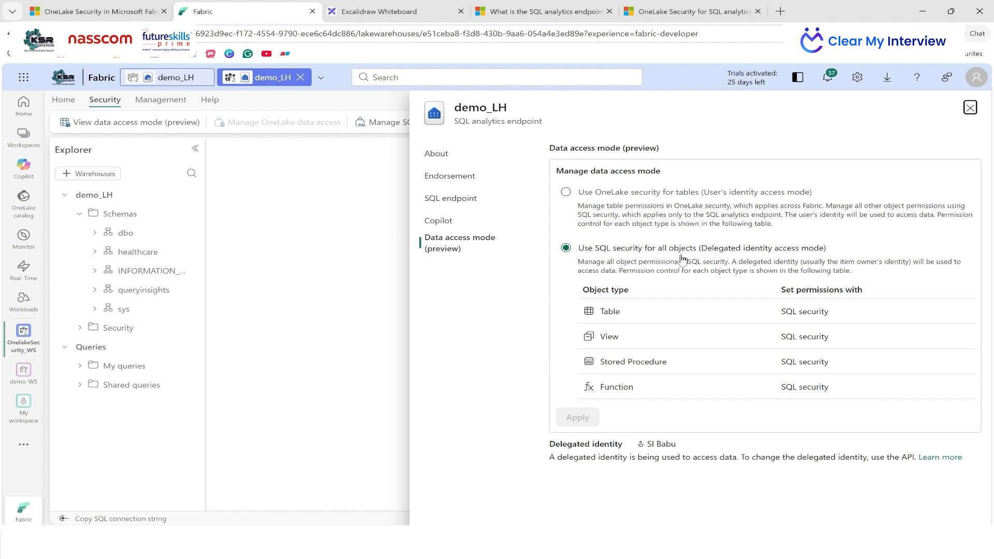
- Apply the data access mode "Use OneLake security for tables (User's identity access mode)" to the endpoint and close its settings
left_click(566, 192)
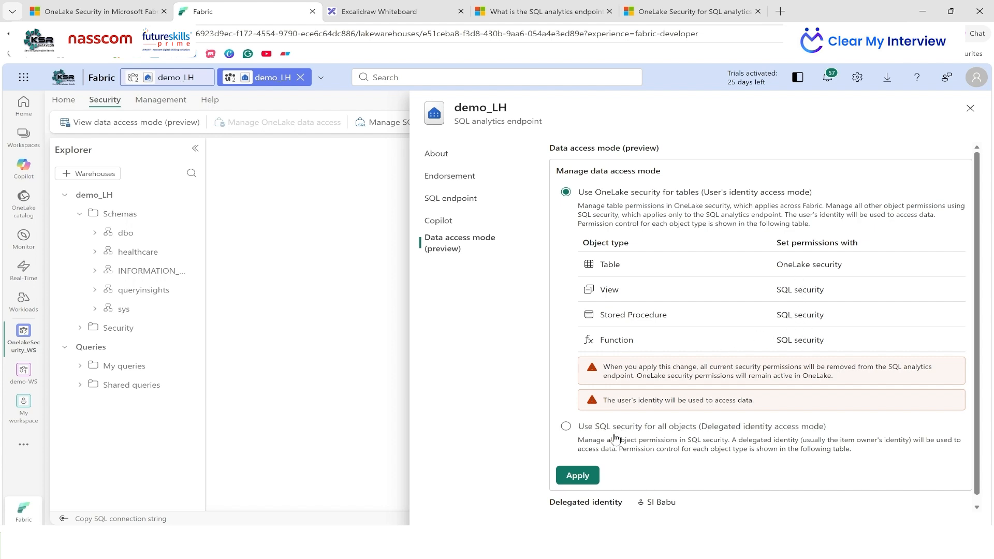
scroll(593, 467, "down", 1)
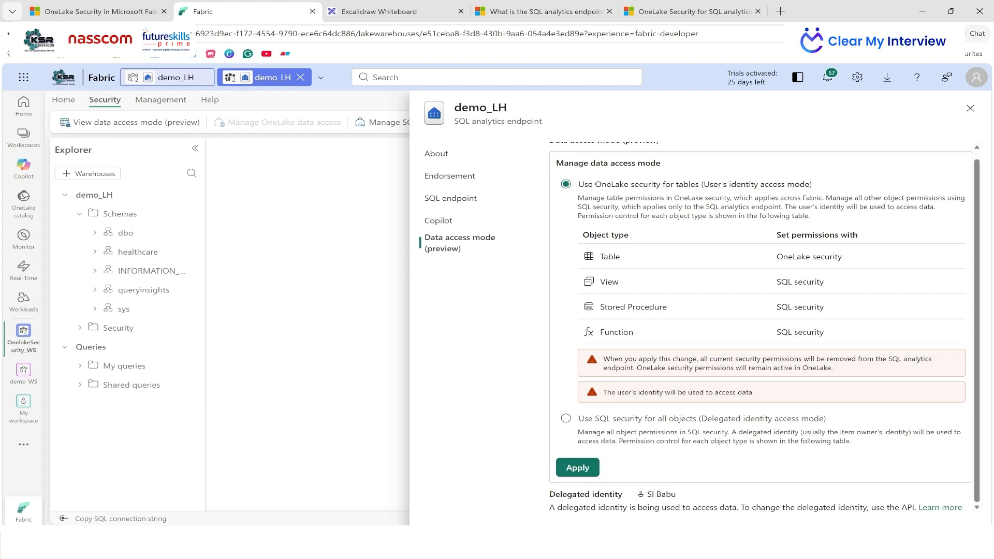
left_click(579, 468)
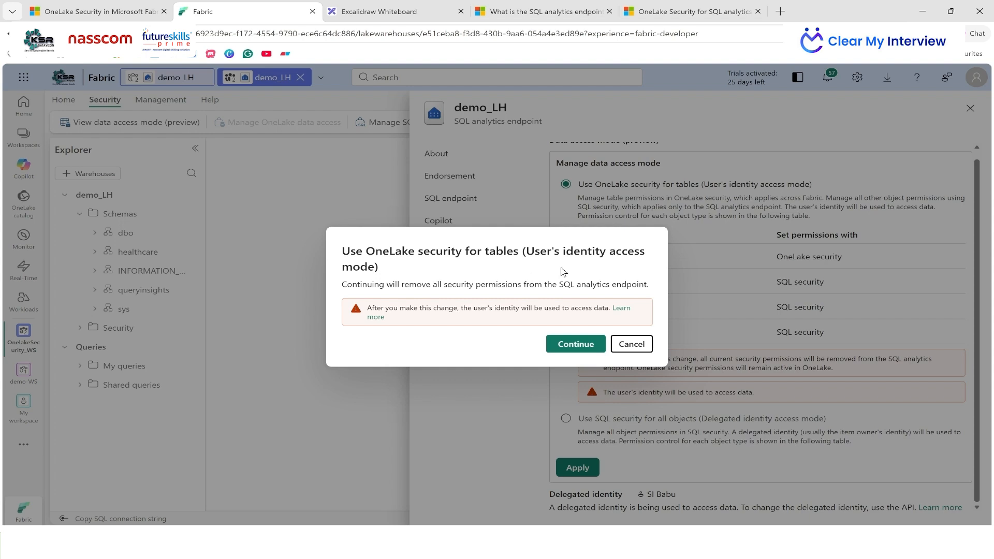
left_click(581, 347)
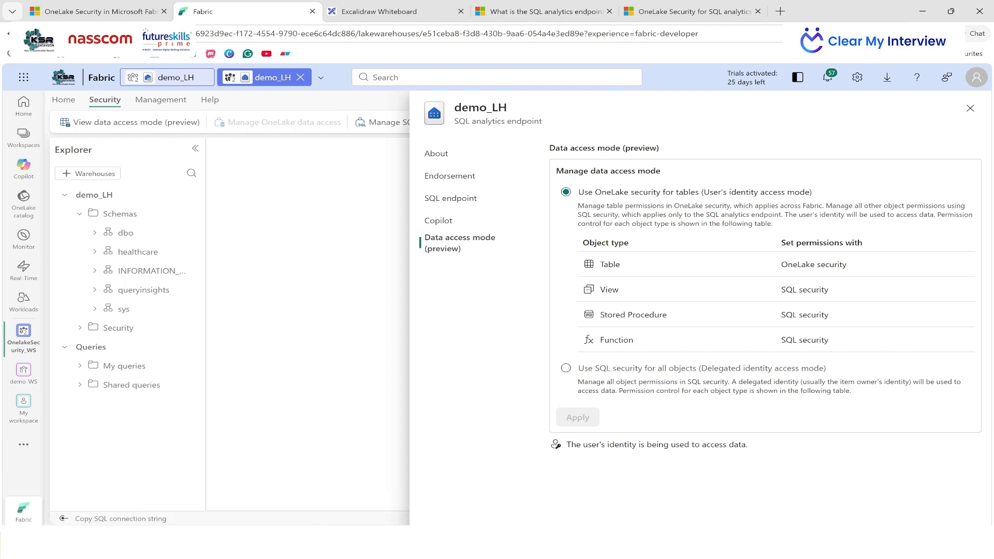
left_click(970, 108)
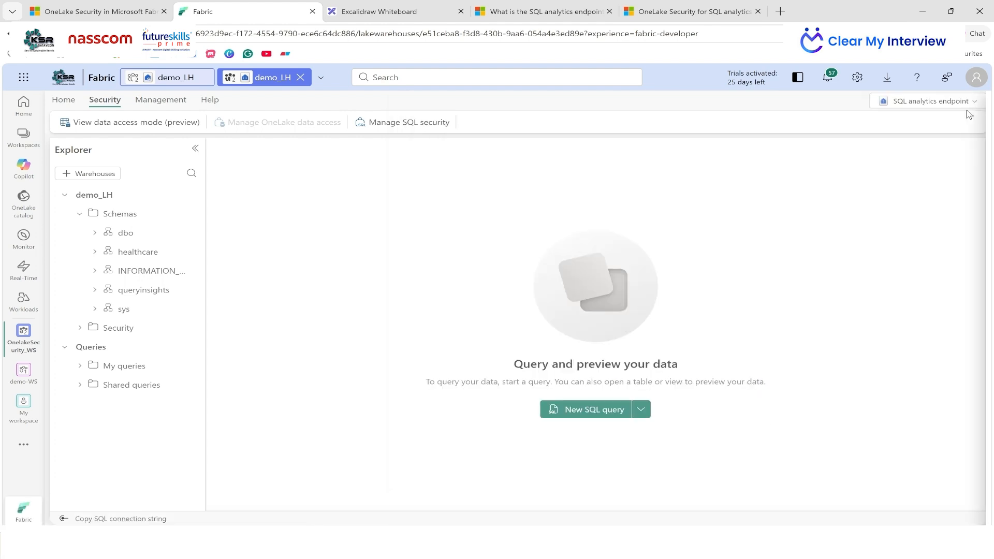
- Return to the demo_LH lakehouse view, consult the whiteboard diagram, and inspect the DefaultReader role's available actions in OneLake security
left_click(927, 101)
left_click(859, 131)
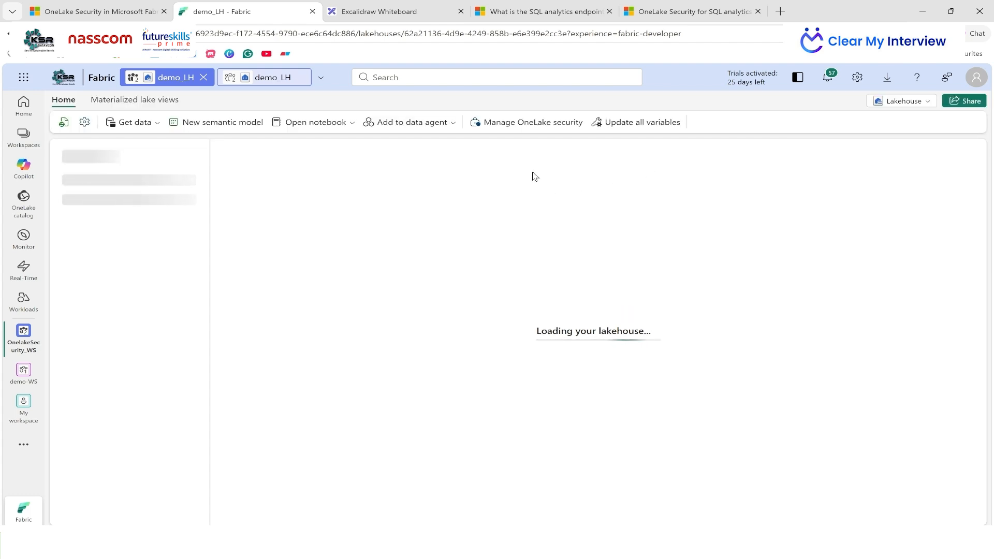
left_click(418, 15)
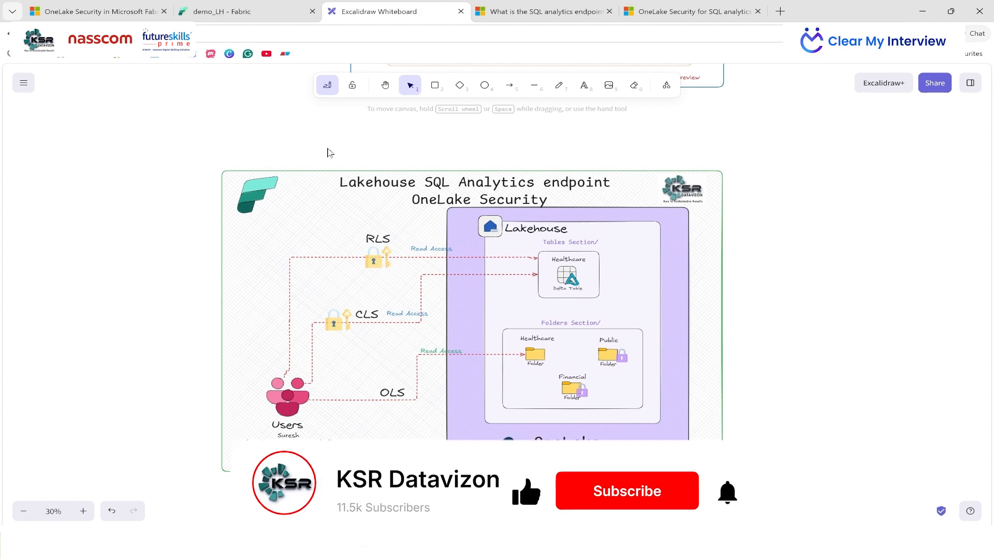
left_click(249, 16)
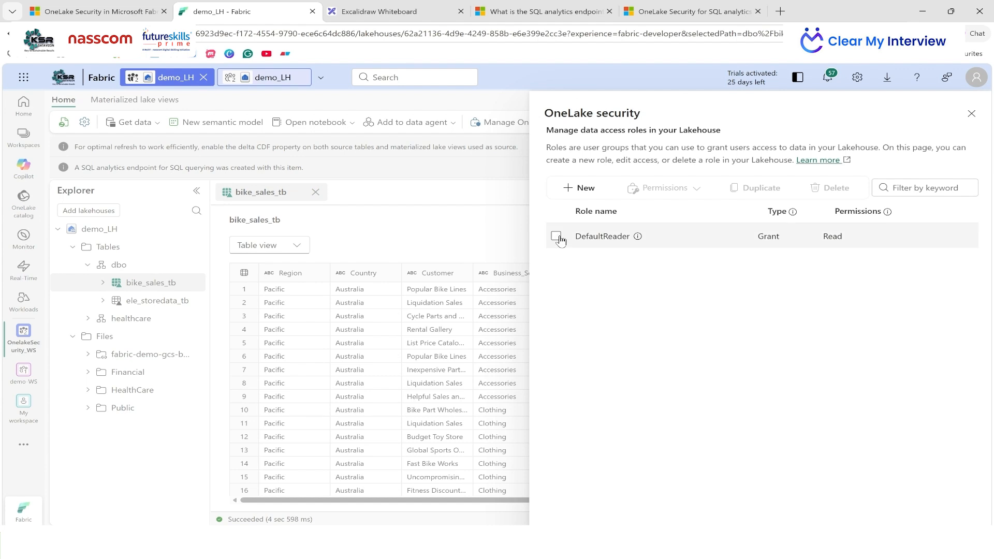
left_click(733, 237)
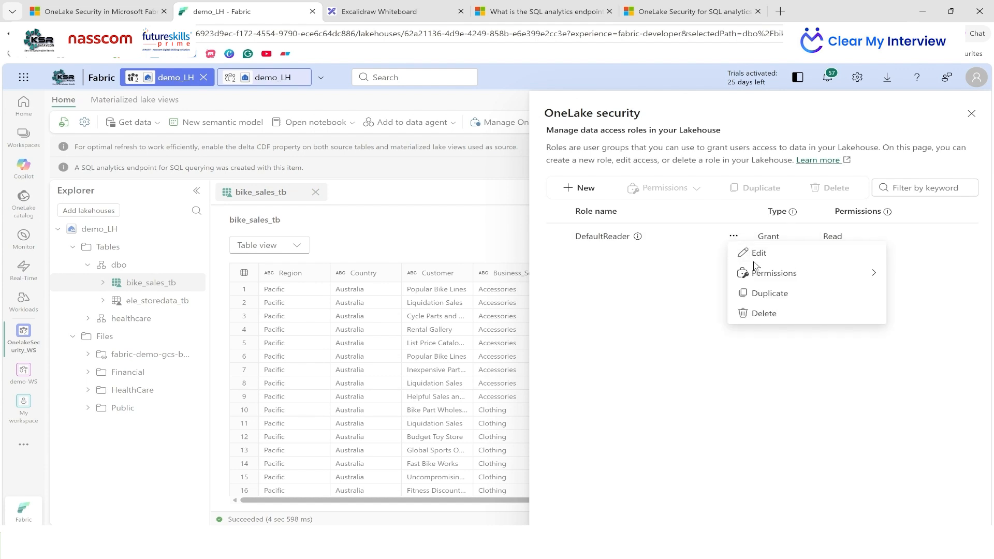
left_click(676, 334)
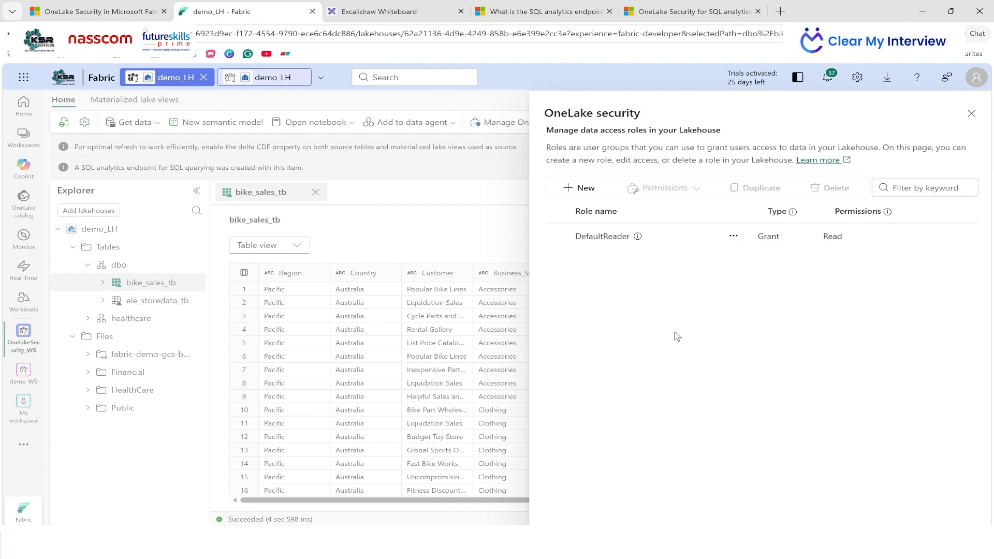
- Delete the DefaultReader role from the lakehouse's OneLake security roles and confirm the deletion
left_click(734, 236)
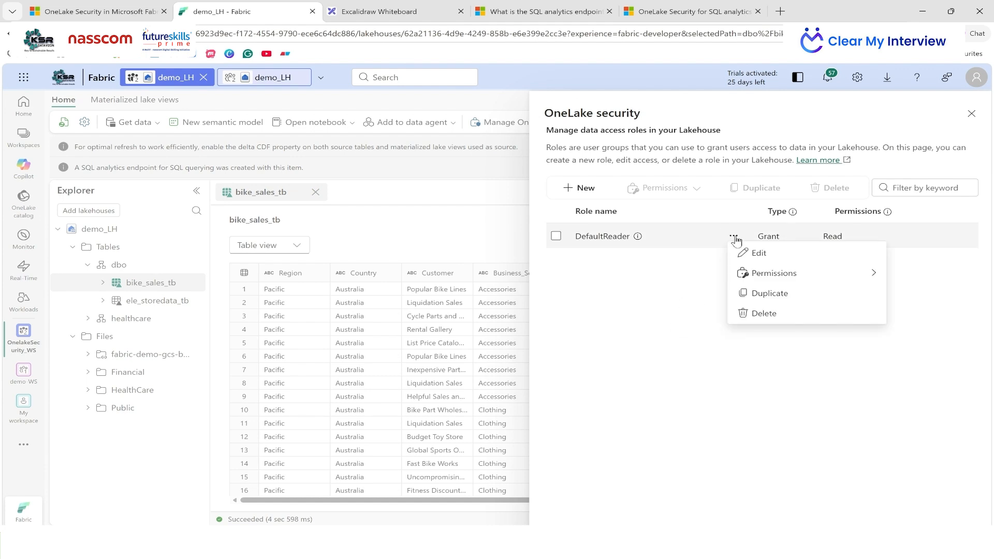
left_click(747, 312)
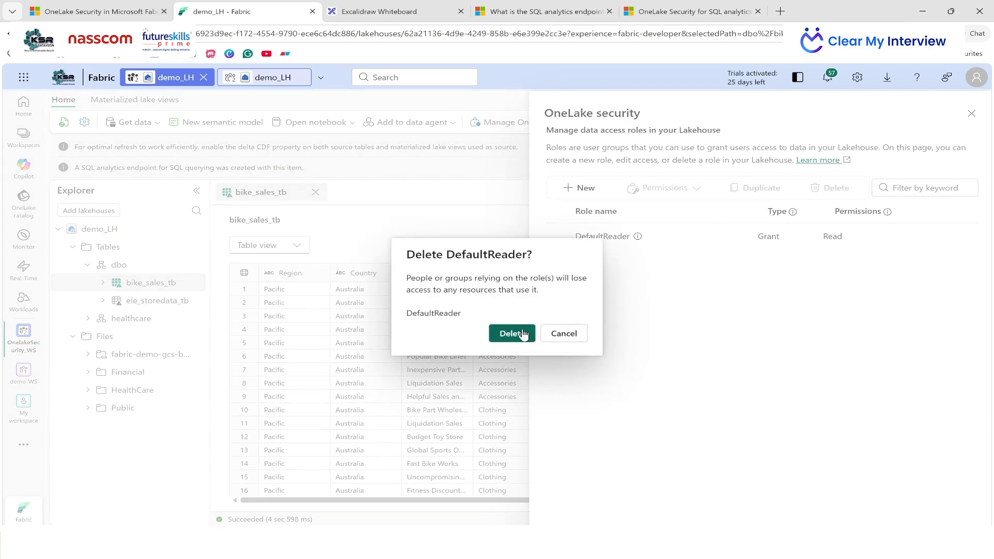
left_click(523, 334)
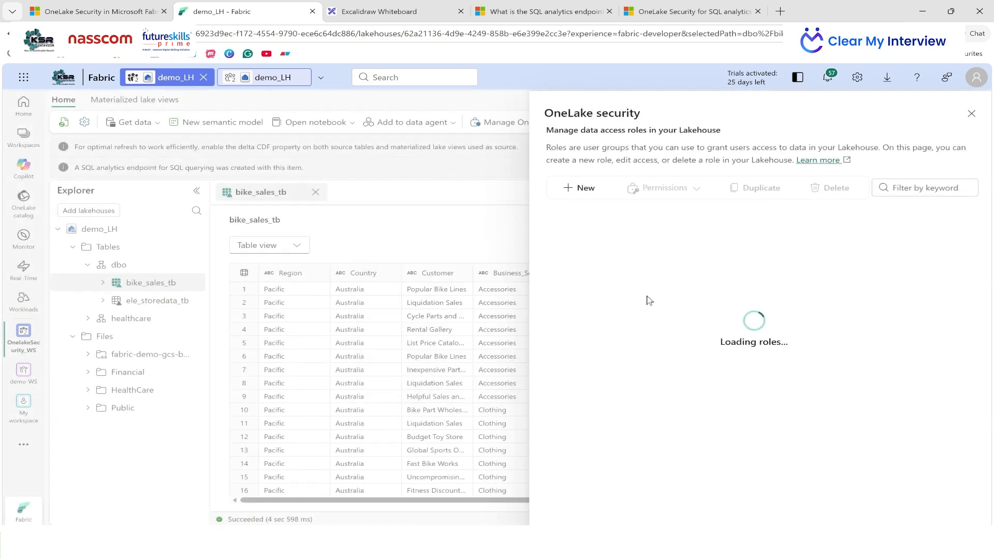
- Start a new Grant role named HealthcareAnalyst with Read permission and limit its data scope to selected data
left_click(591, 193)
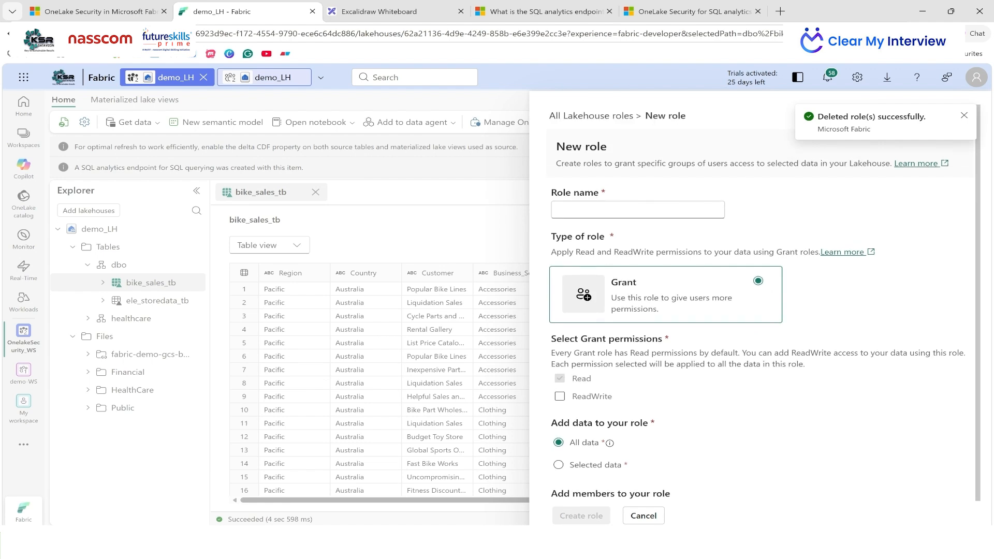
left_click(380, 7)
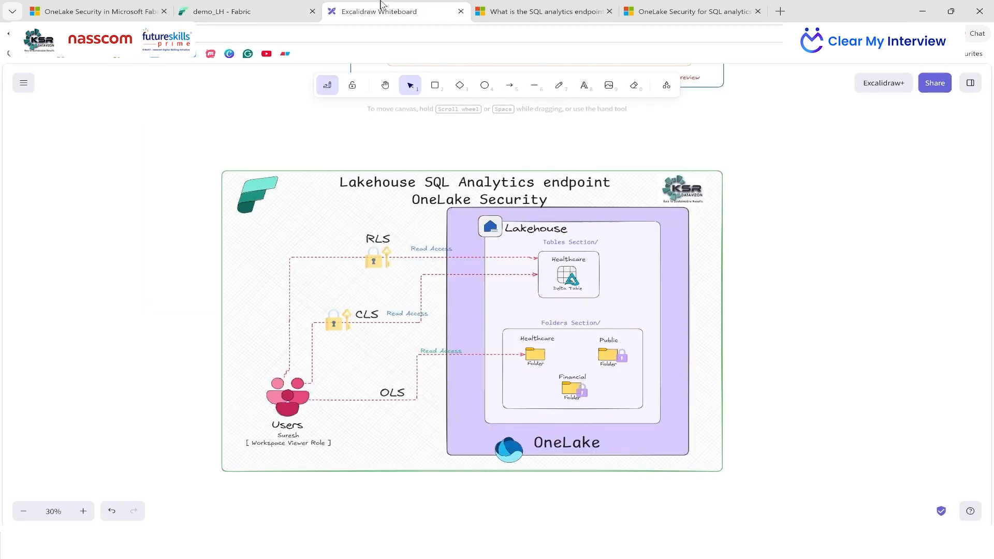
left_click(245, 6)
left_click(578, 209)
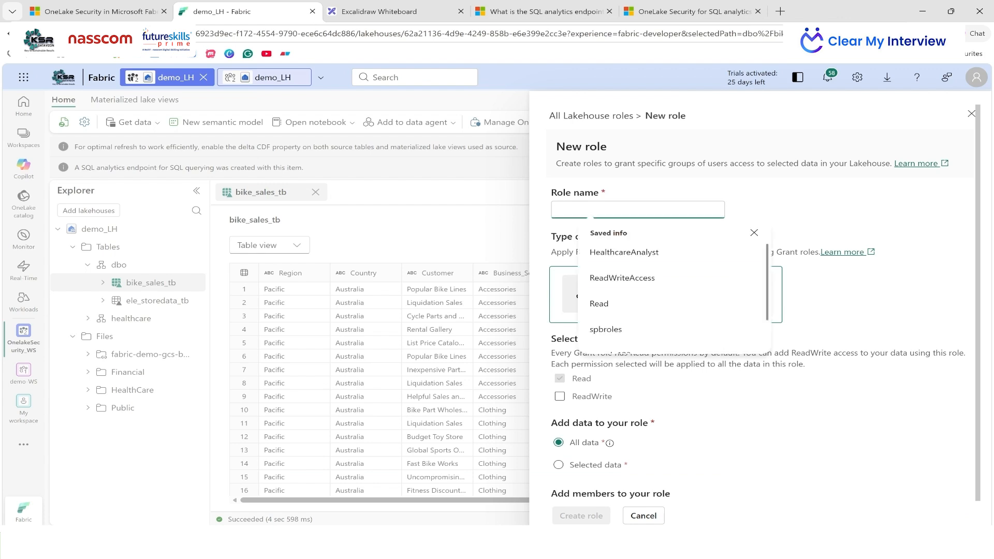
left_click(637, 252)
left_click(787, 218)
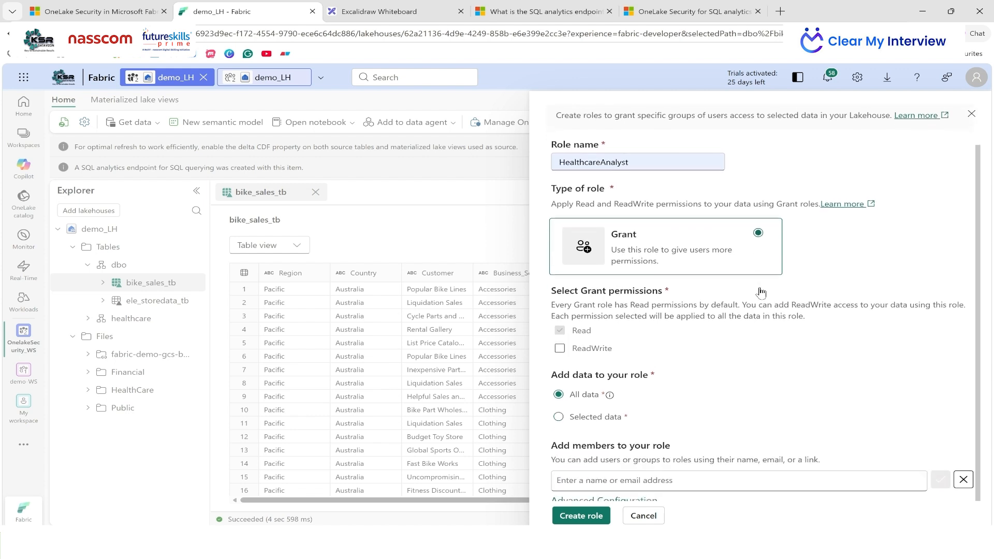
scroll(761, 295, "down", 1)
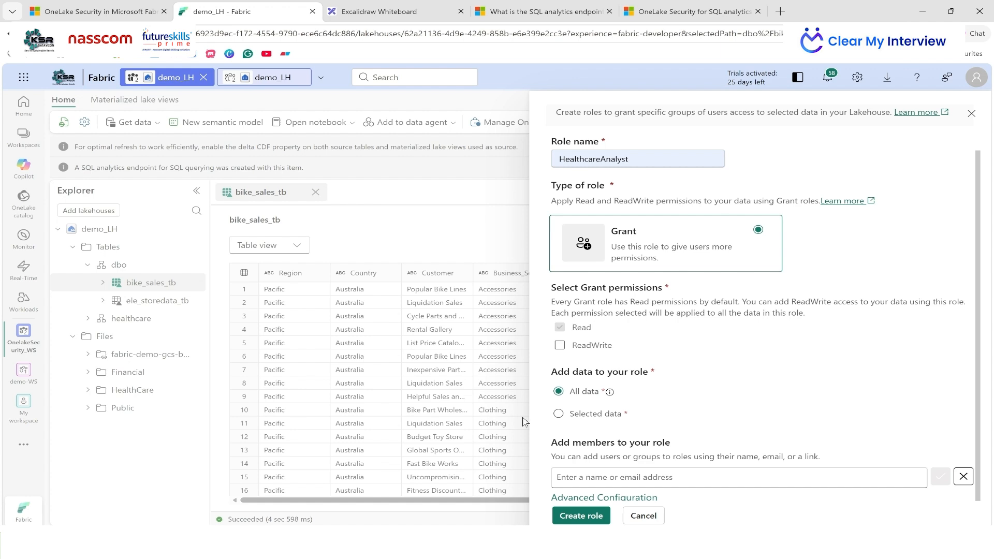
left_click(559, 414)
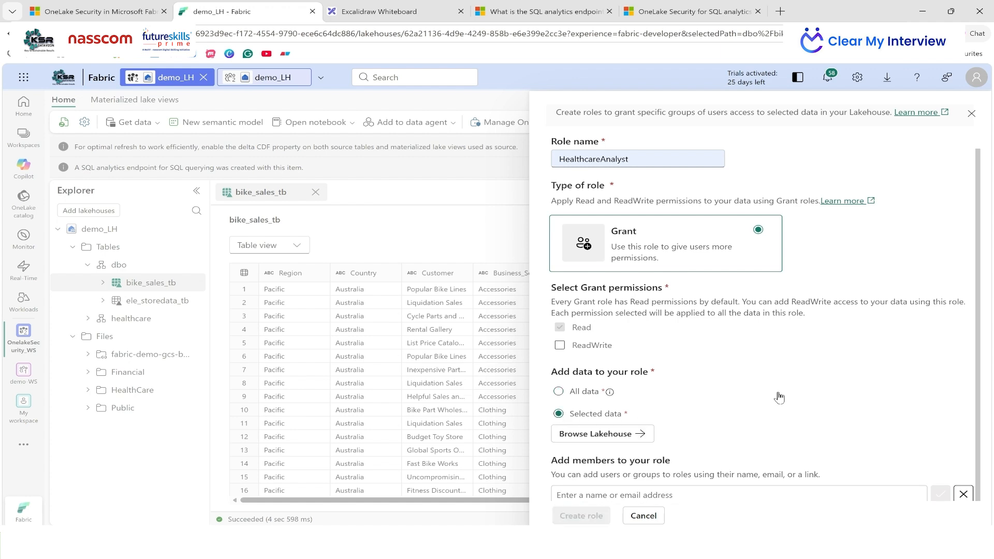
scroll(779, 397, "down", 1)
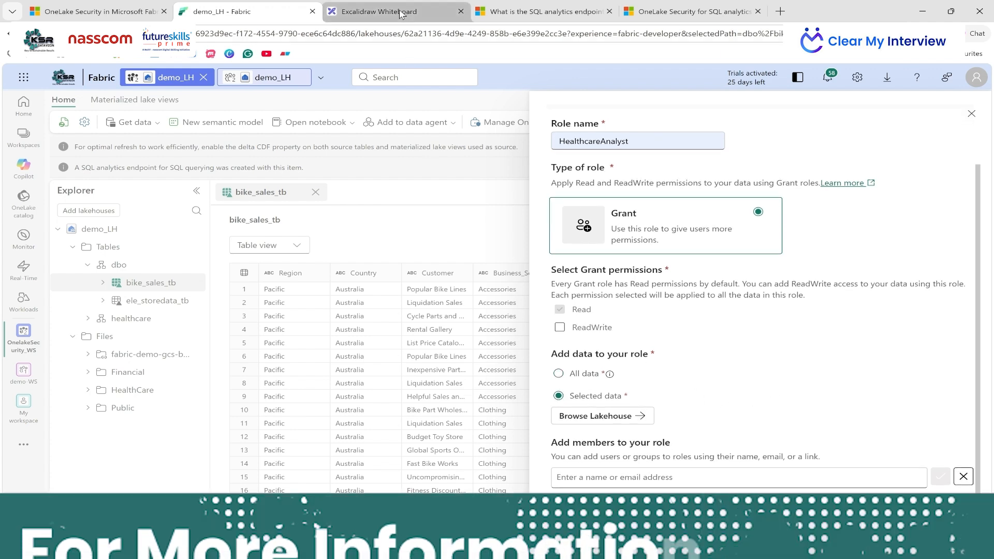
- Switch to the Excalidraw whiteboard, shift the OLS arrow's Read Access label slightly left, and return to the role form in Fabric
left_click(400, 14)
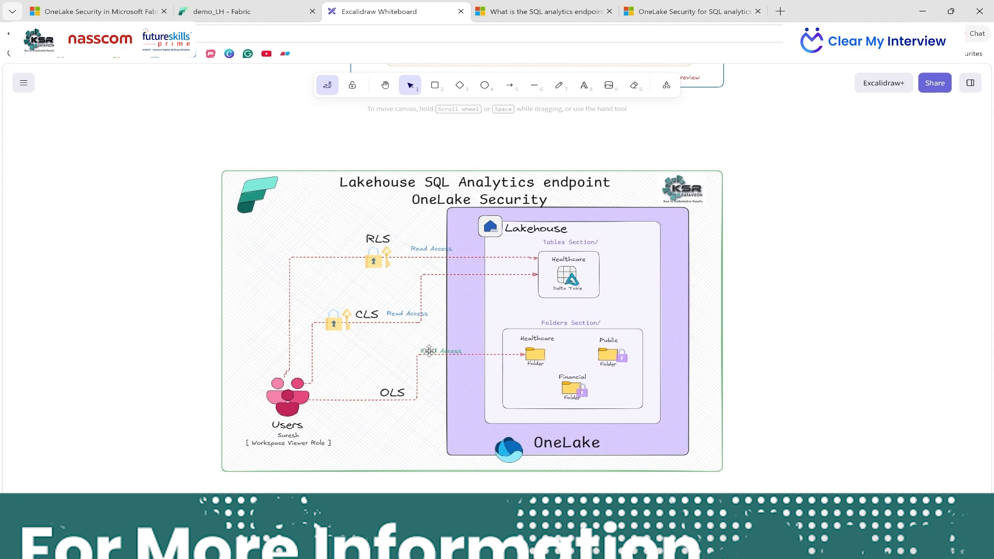
left_click_drag(429, 351, 426, 349)
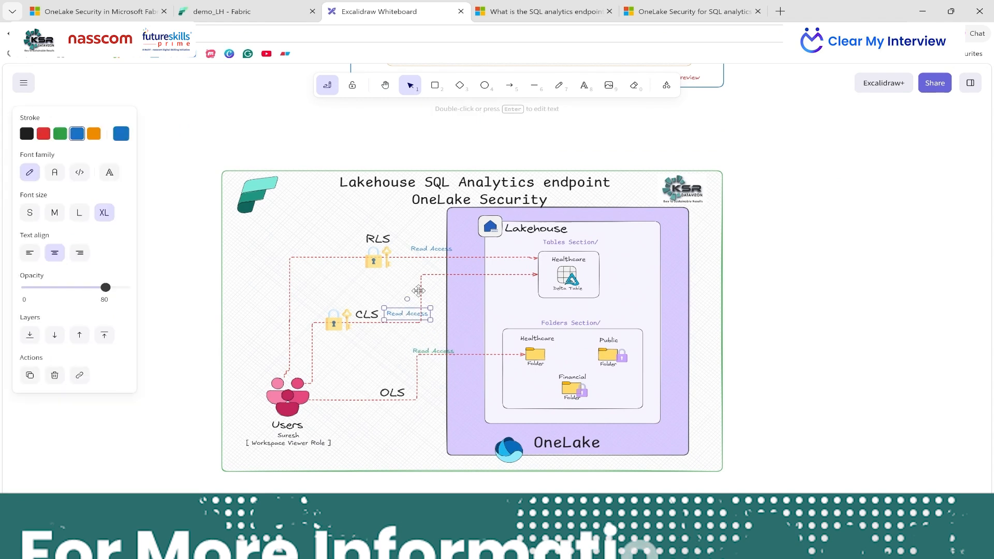
left_click(431, 249)
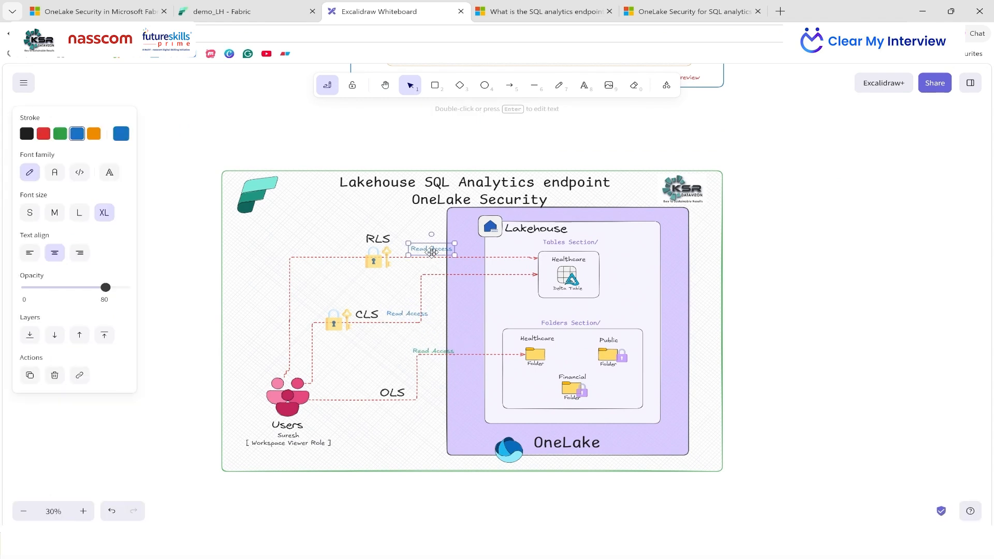
left_click(226, 11)
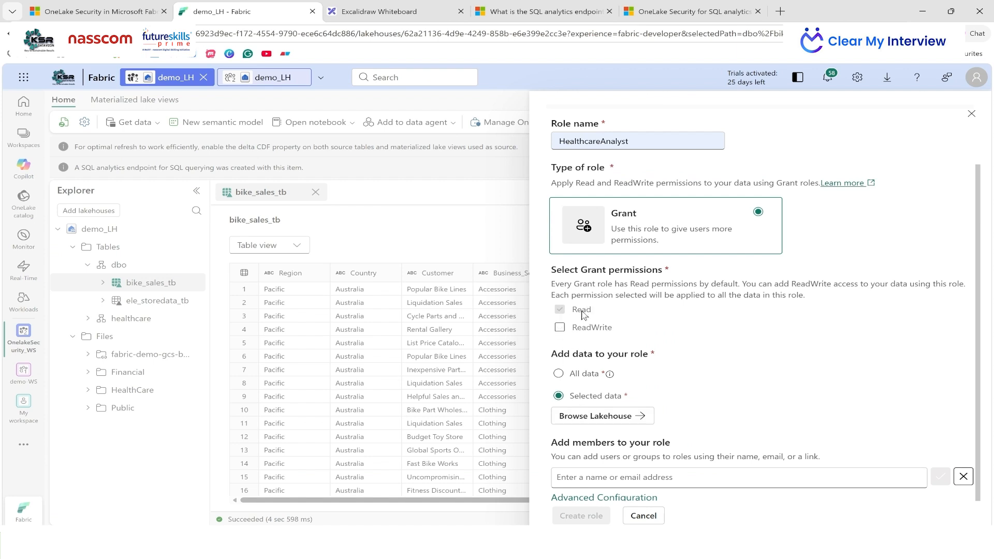
- Browse the lakehouse and add the HealthCare folder under Files and the healthcare schema under Tables to the role
left_click(608, 420)
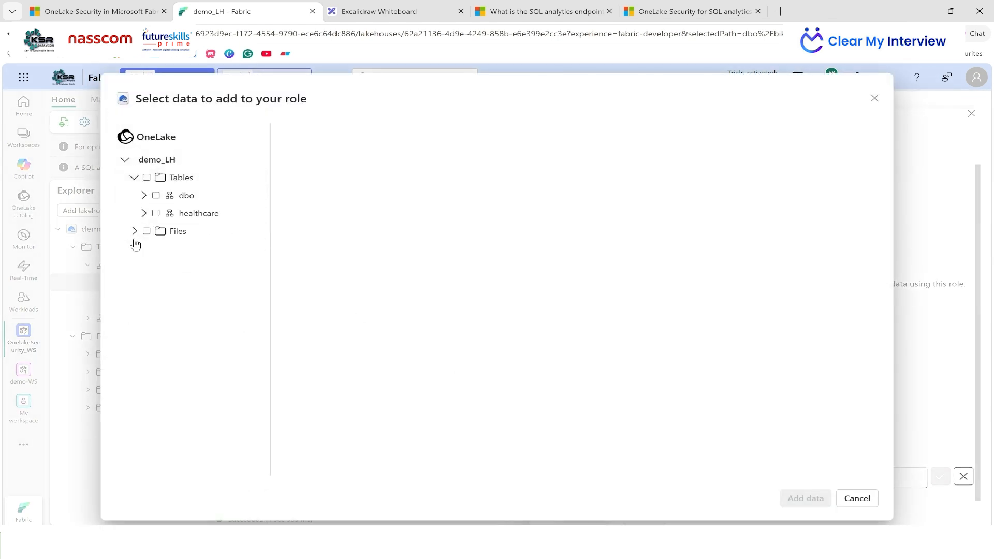
left_click(134, 232)
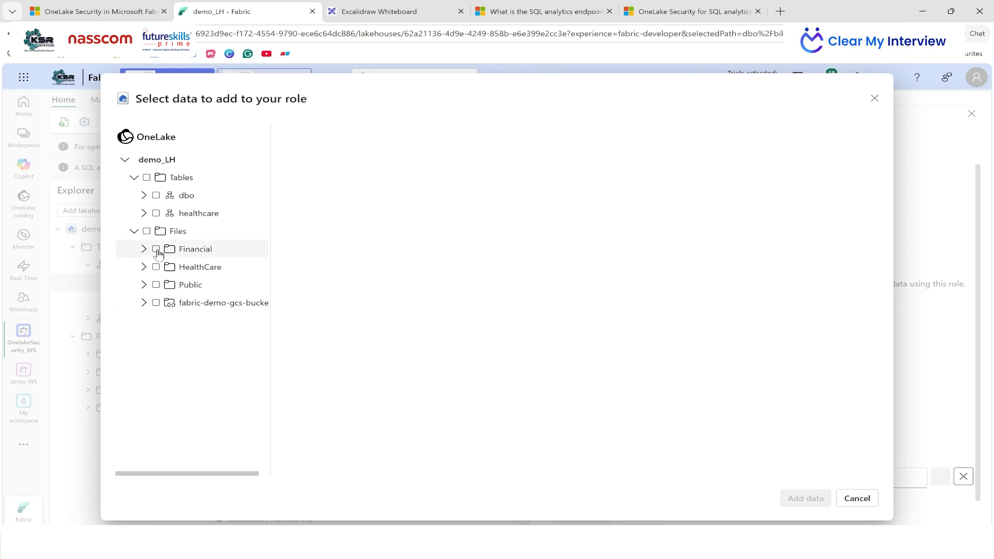
left_click(156, 266)
left_click(393, 11)
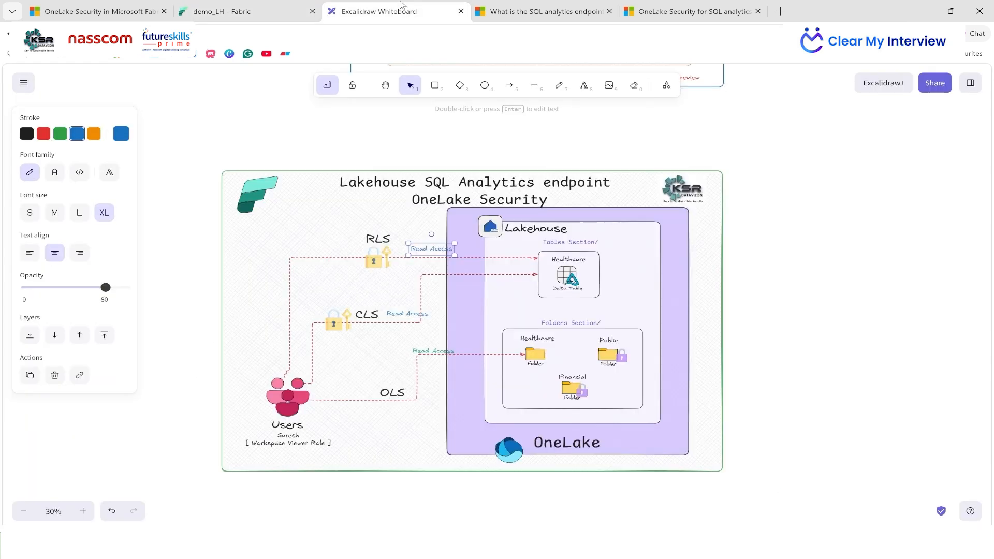
left_click(223, 20)
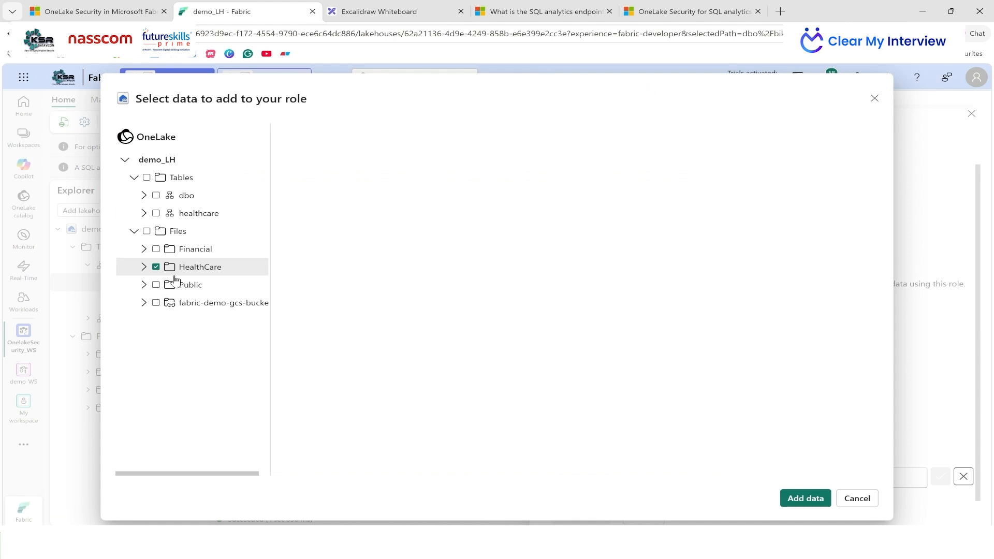
left_click(144, 196)
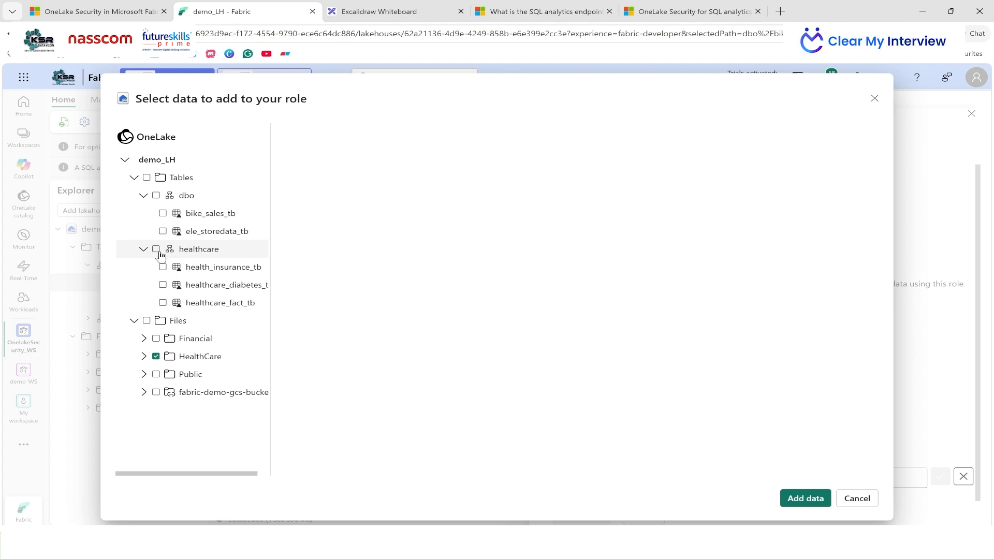
left_click(156, 250)
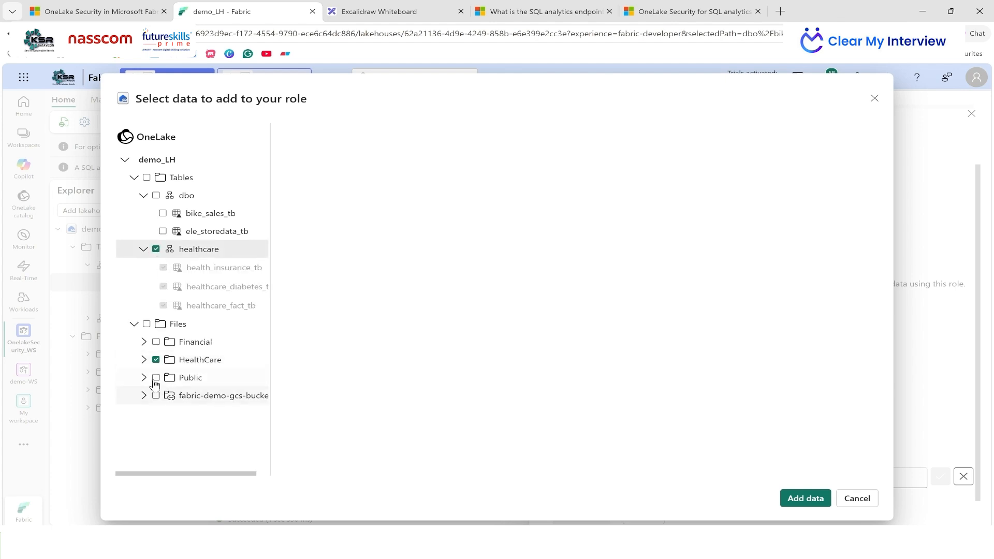
left_click(805, 498)
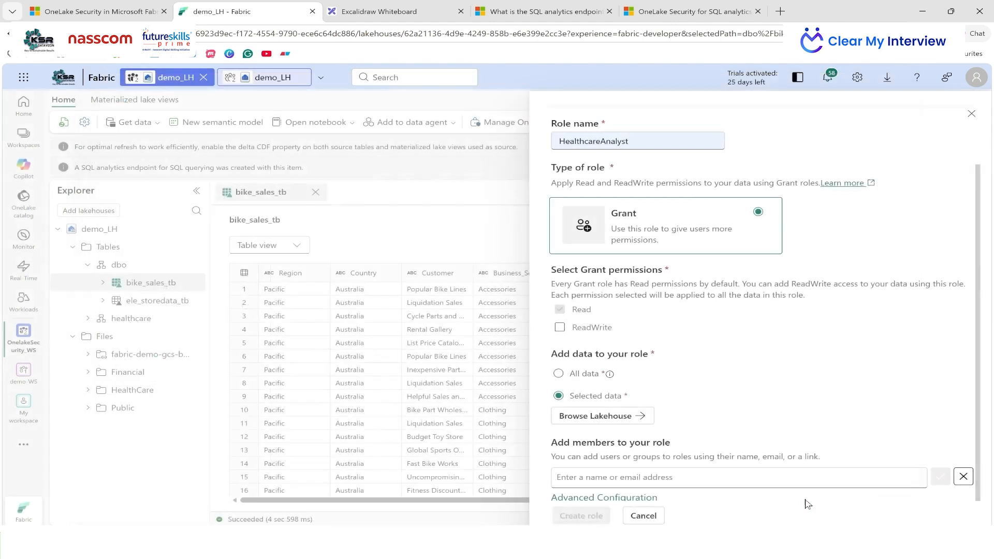
- Check the viewer's account details in the InPrivate Fabric window, then return to the new role form
scroll(759, 507, "down", 4)
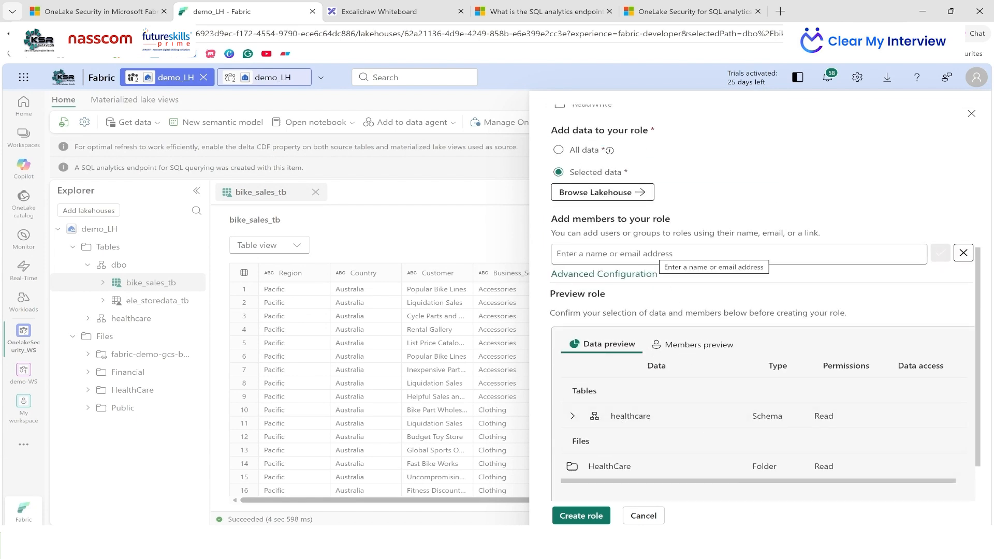
mouse_move(581, 542)
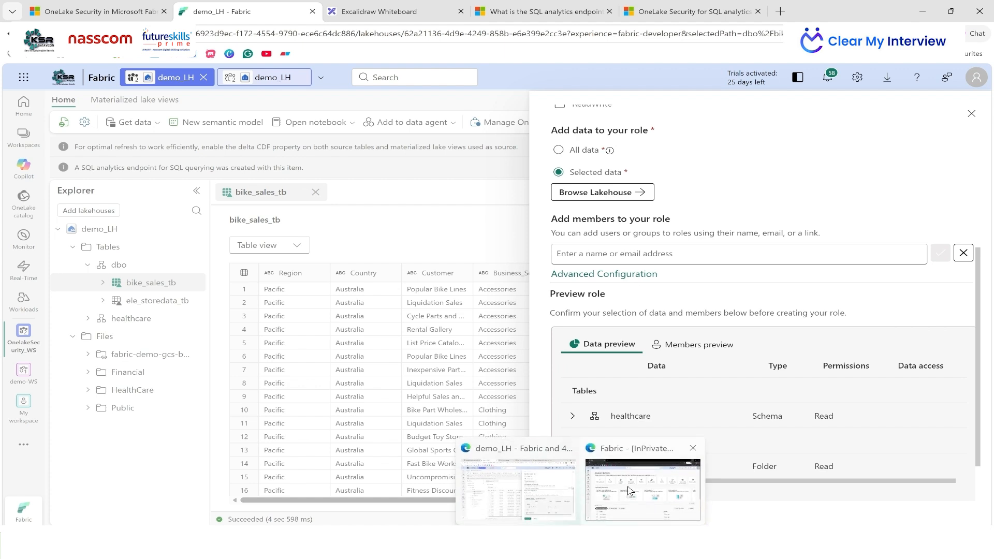
left_click(633, 493)
left_click(977, 85)
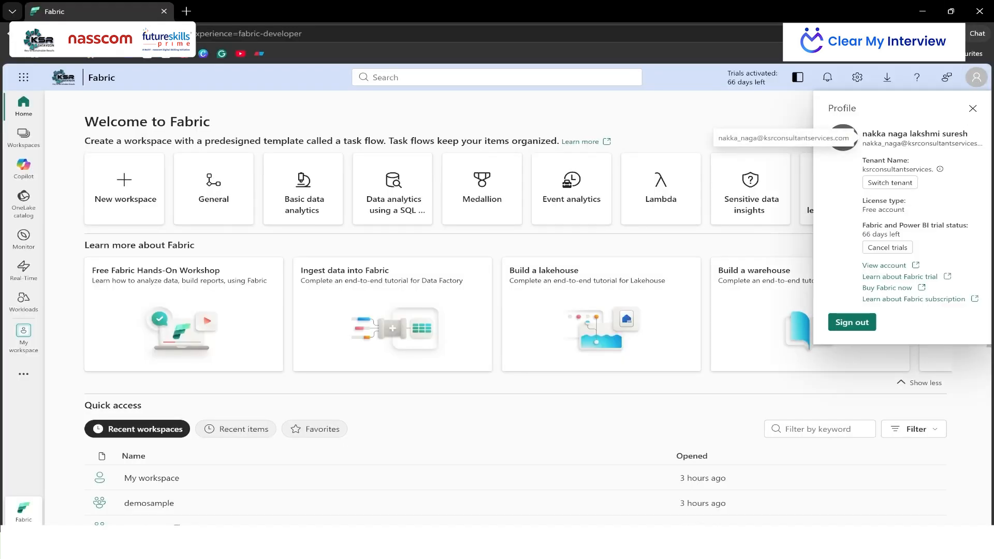
left_click(973, 108)
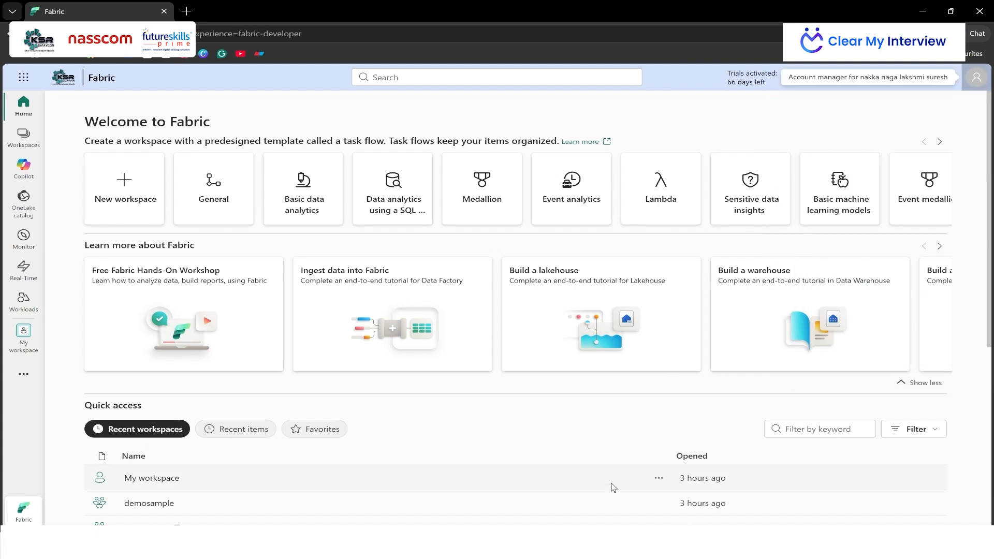
mouse_move(584, 543)
left_click(535, 486)
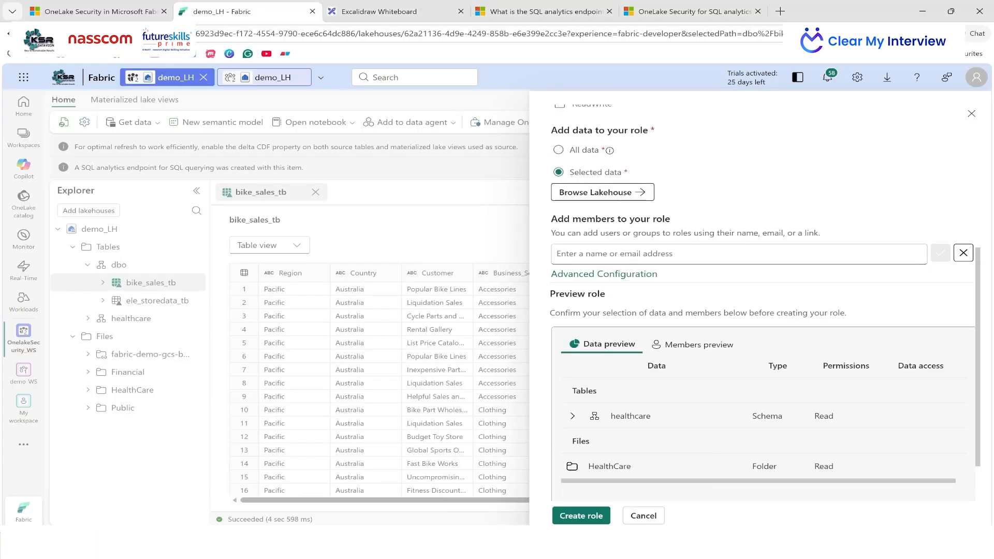
- Find the viewer's account by name and add it as a member of the HealthcareAnalyst role
left_click(628, 254)
type("nakk")
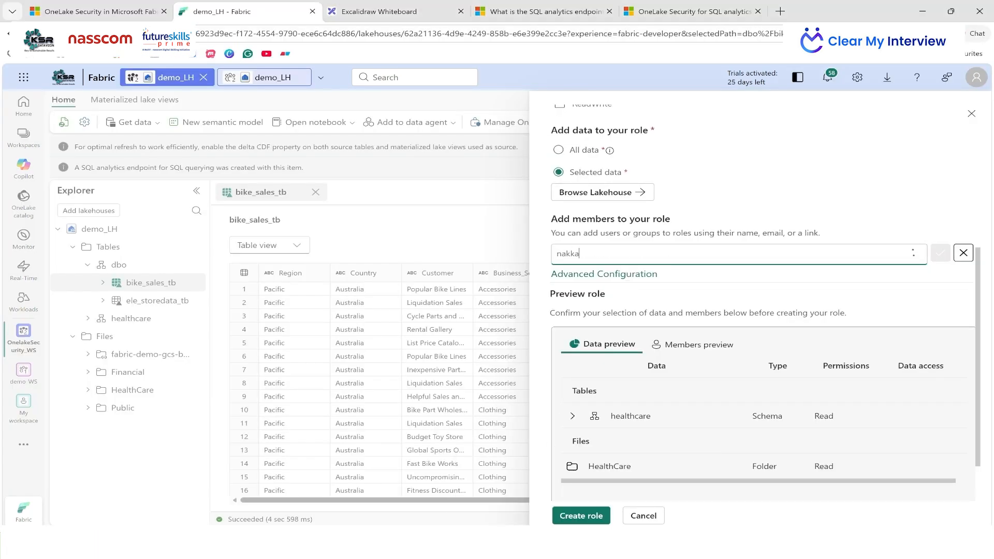
type("a")
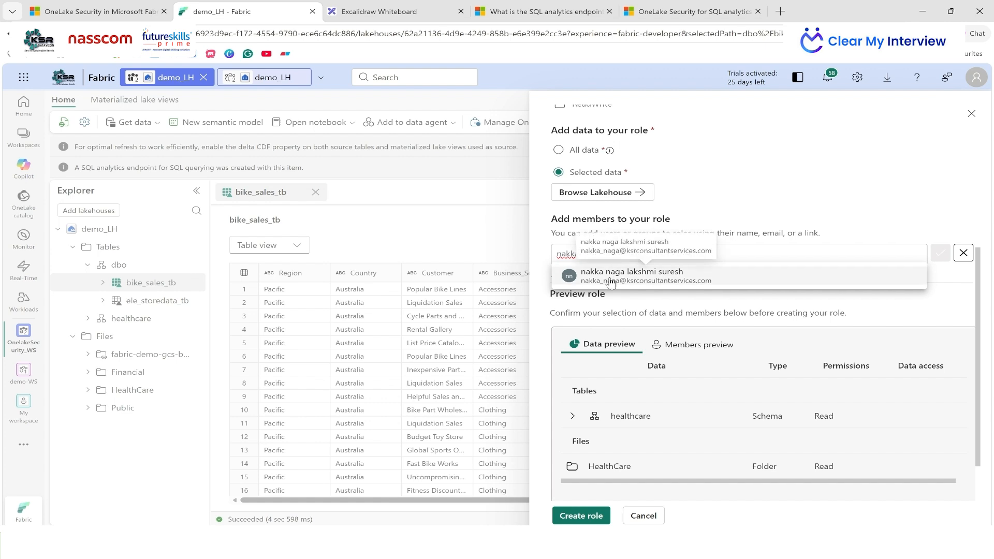
left_click(637, 271)
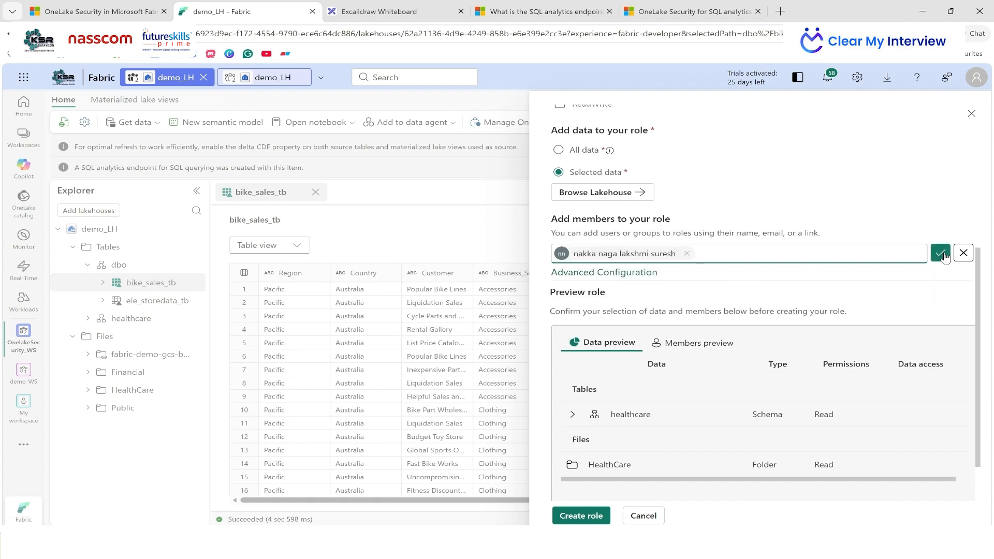
left_click(941, 253)
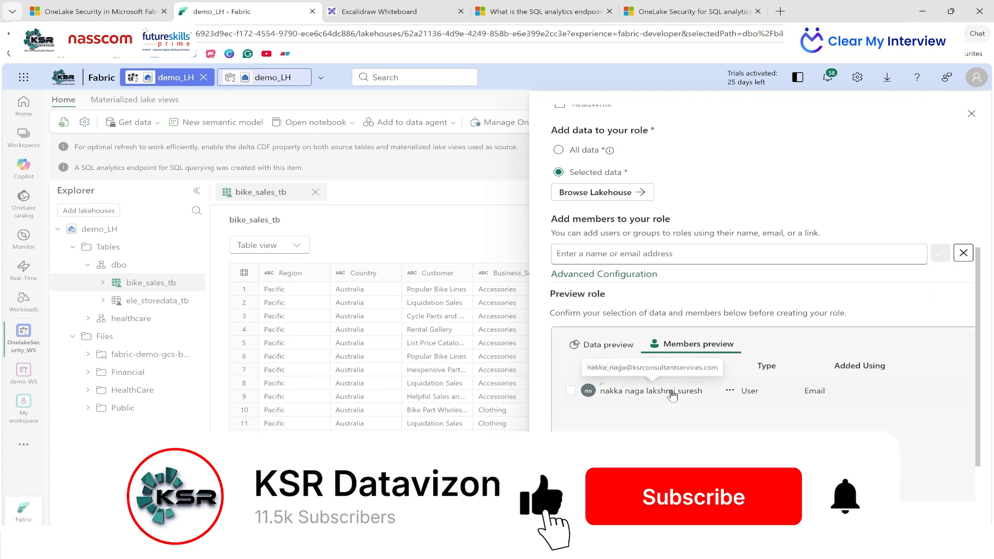
- Review the role's data preview, create the HealthcareAnalyst role, and dismiss the notification
left_click(606, 345)
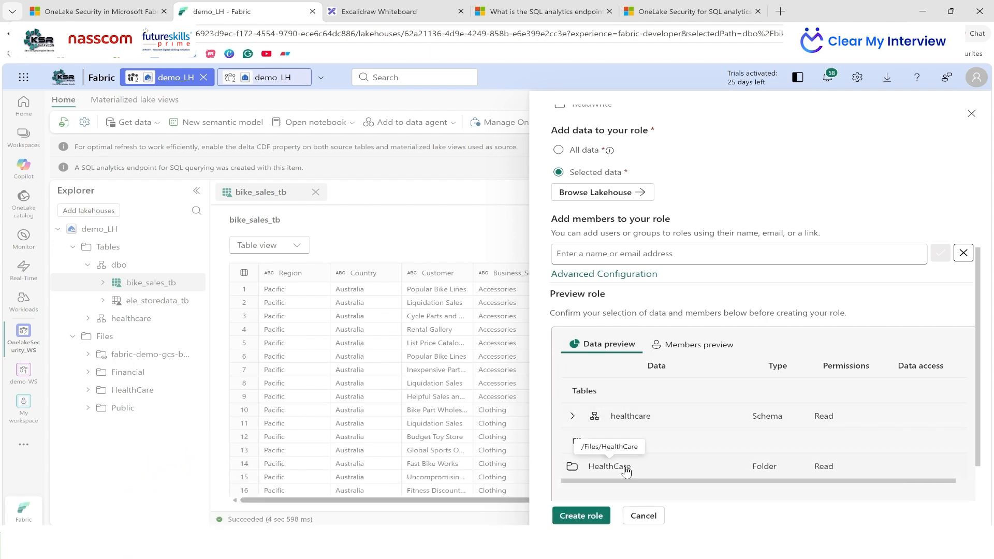
left_click(600, 518)
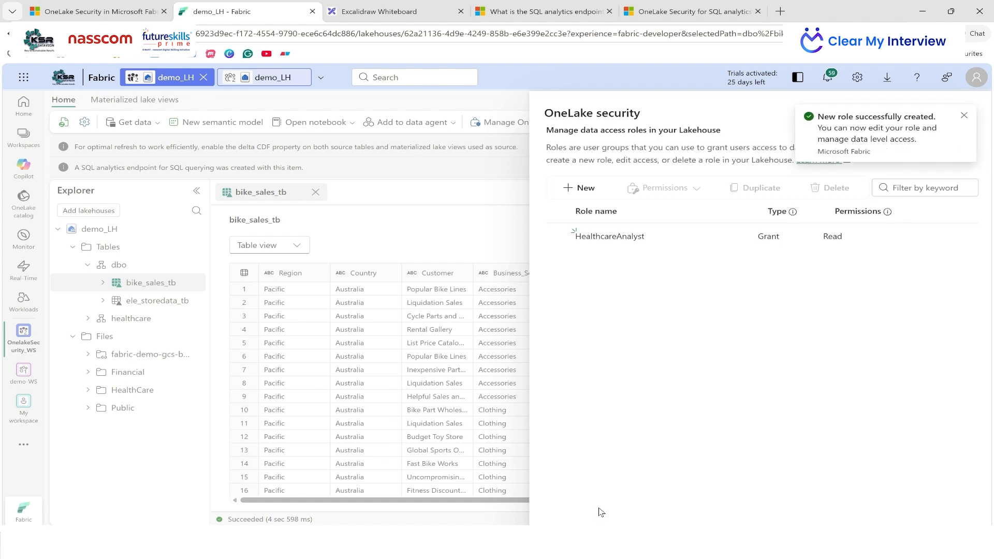
left_click(965, 118)
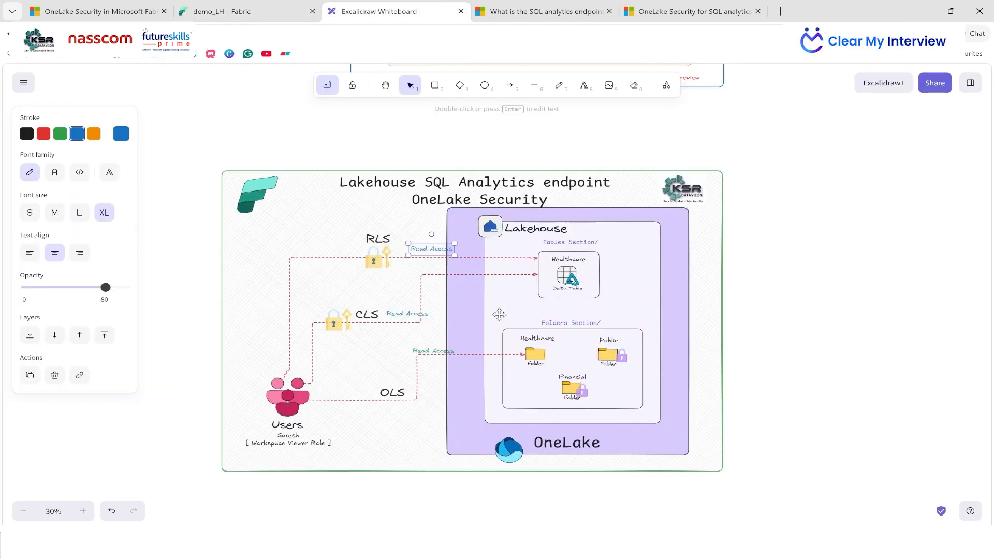
- Consult the whiteboard's access diagram, return to the lakehouse, and close the OneLake security pane
left_click(426, 6)
left_click(248, 11)
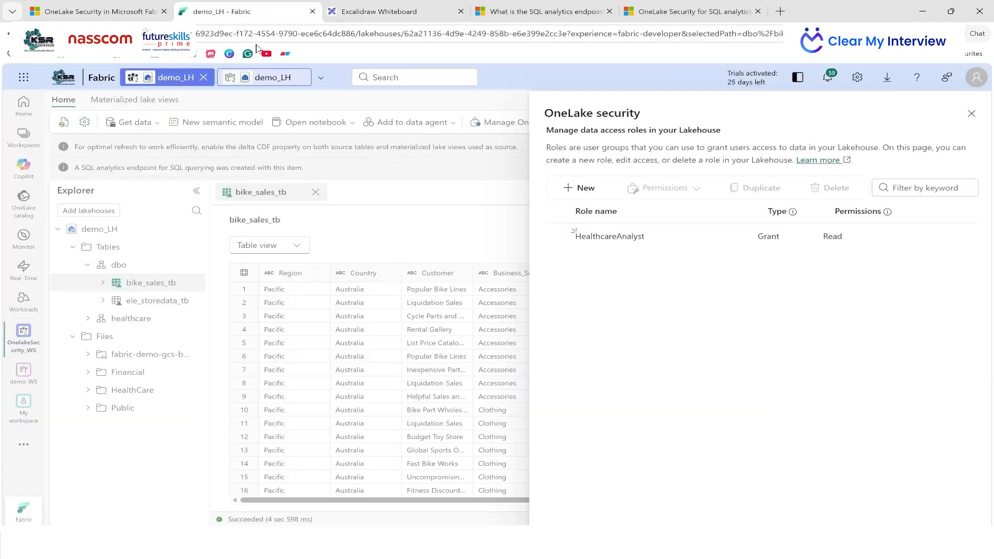
left_click(972, 114)
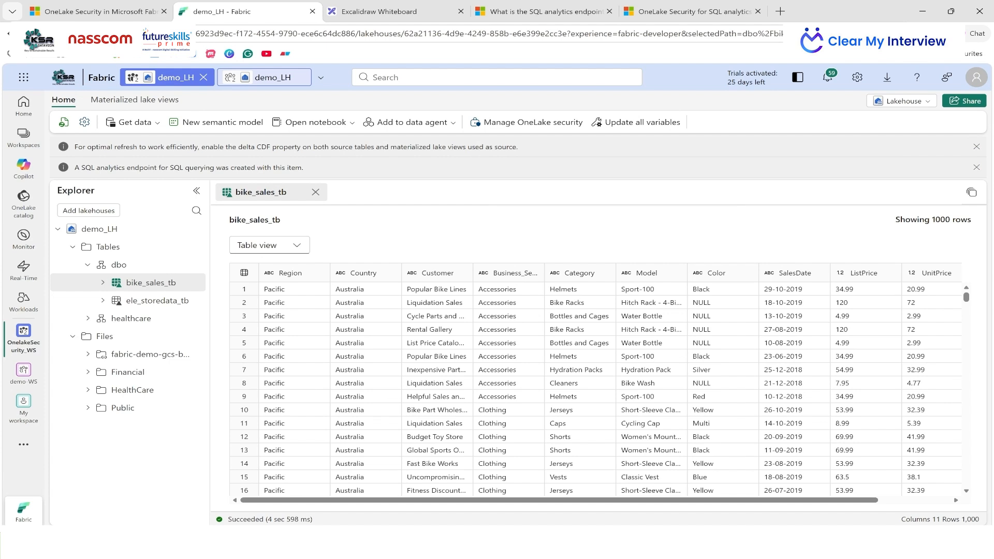
- Refresh the lakehouse page, then switch to the viewer's InPrivate window and find and open the OnelakeSecurity_WS workspace
left_click(33, 34)
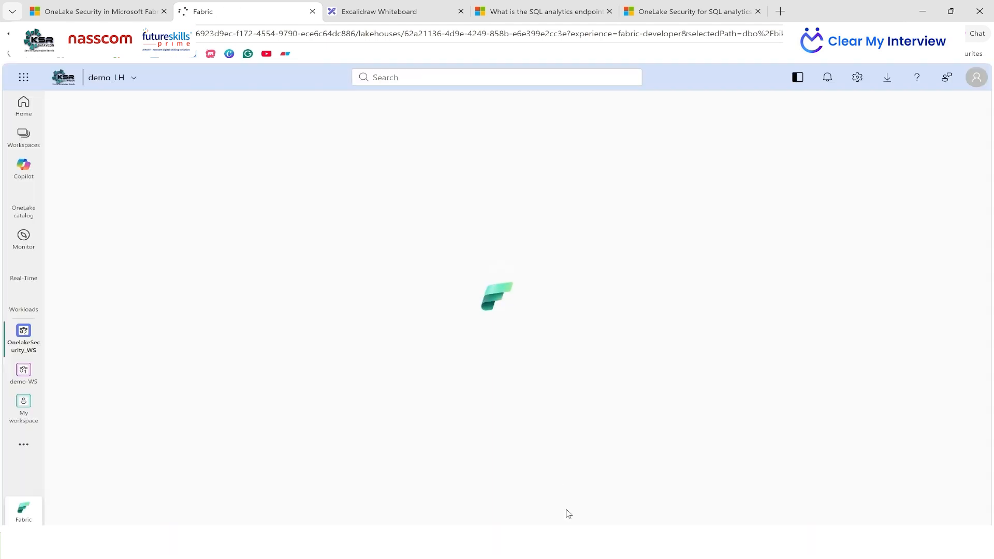
mouse_move(580, 542)
left_click(619, 504)
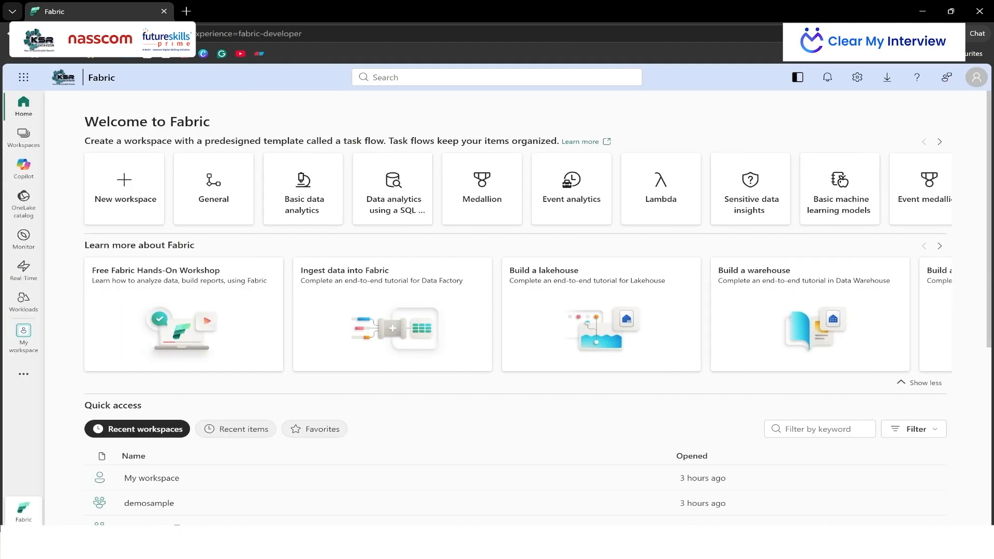
left_click(23, 137)
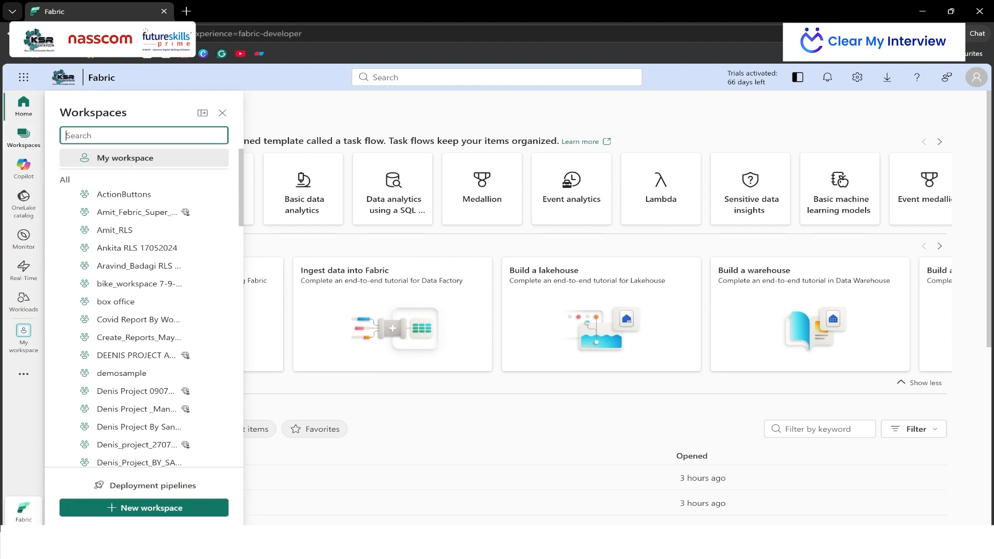
type("one")
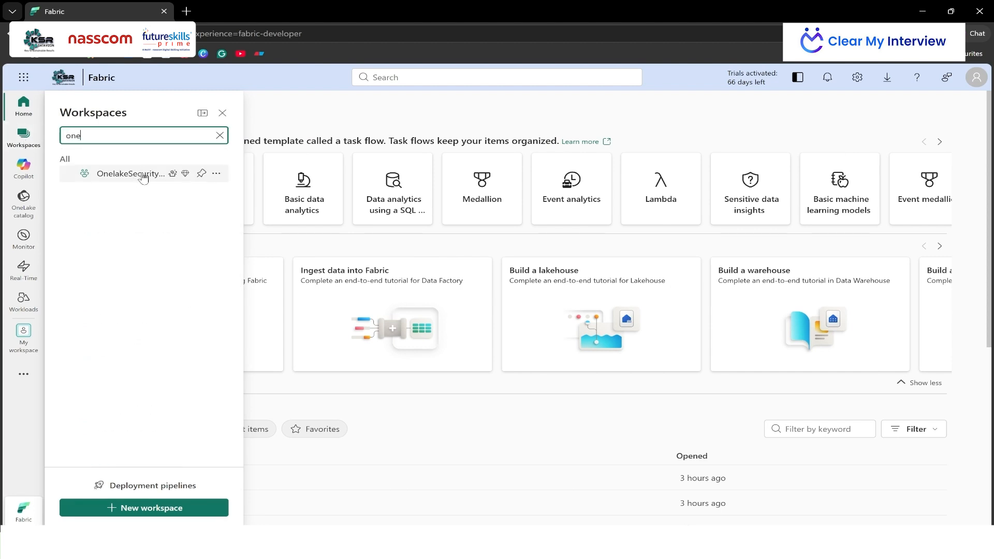
left_click(132, 174)
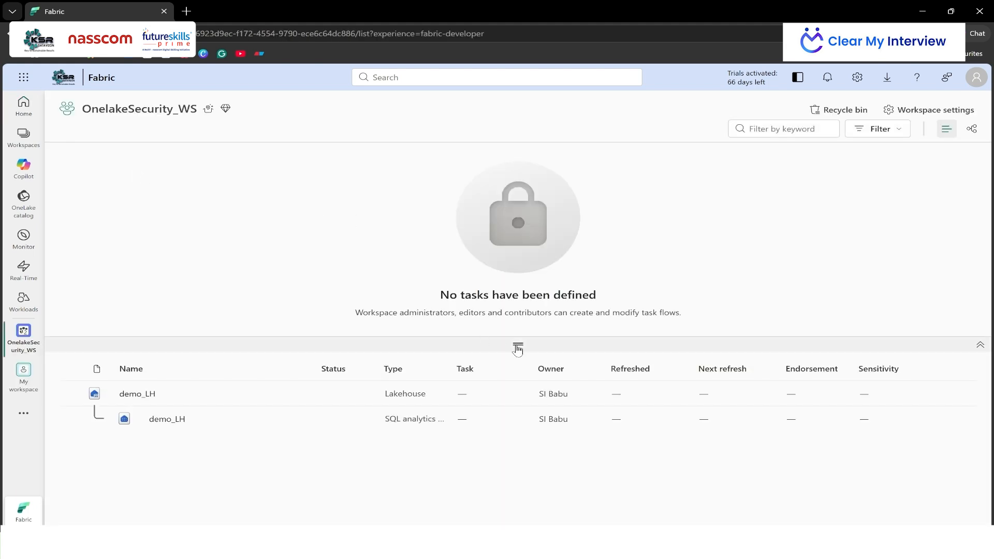
- Collapse the task flow area, open the demo_LH lakehouse as the viewer, and expand its healthcare schema
left_click(519, 347)
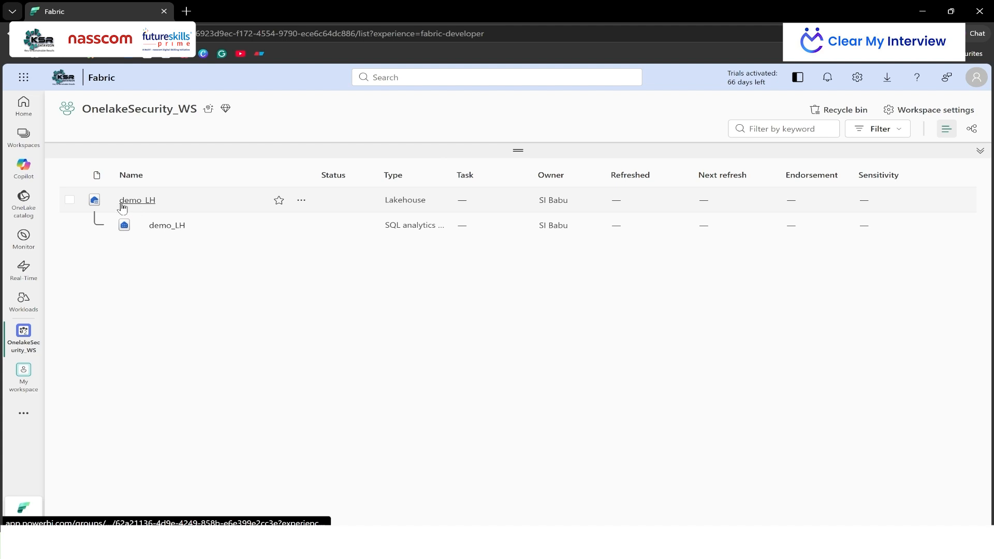
left_click(137, 201)
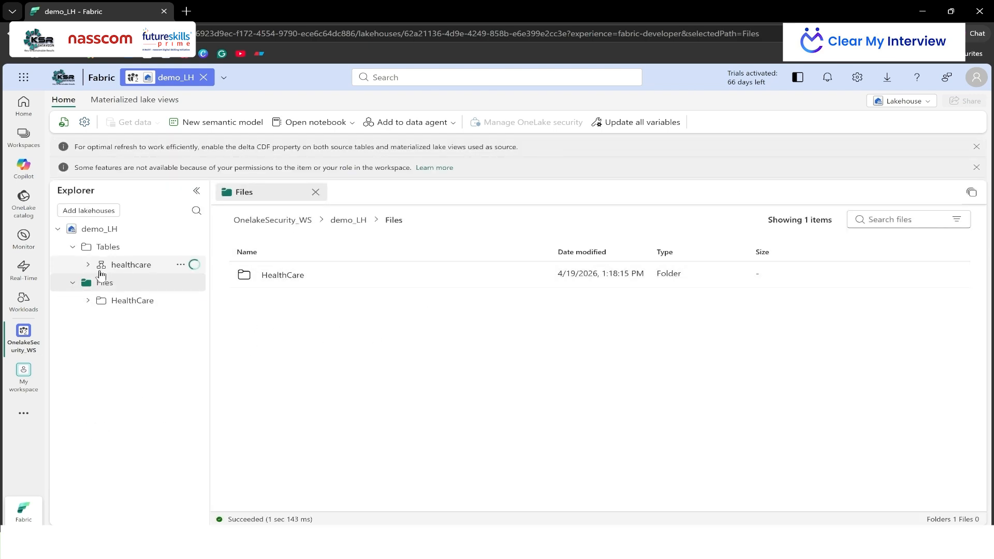
left_click(88, 265)
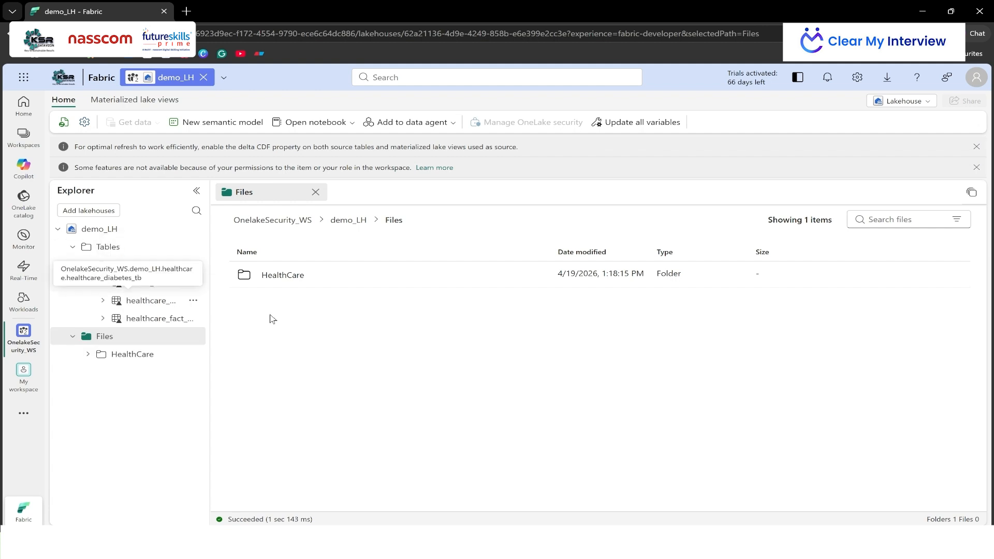
- Compare the schemas and folders in the admin's lakehouse with the viewer's, and inspect the viewer's HealthCare folder
mouse_move(580, 545)
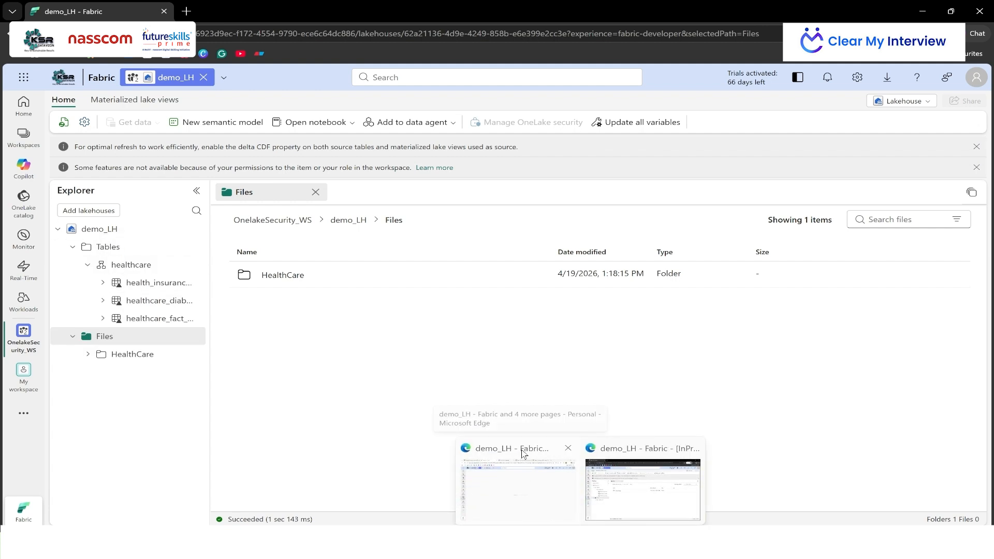
left_click(523, 456)
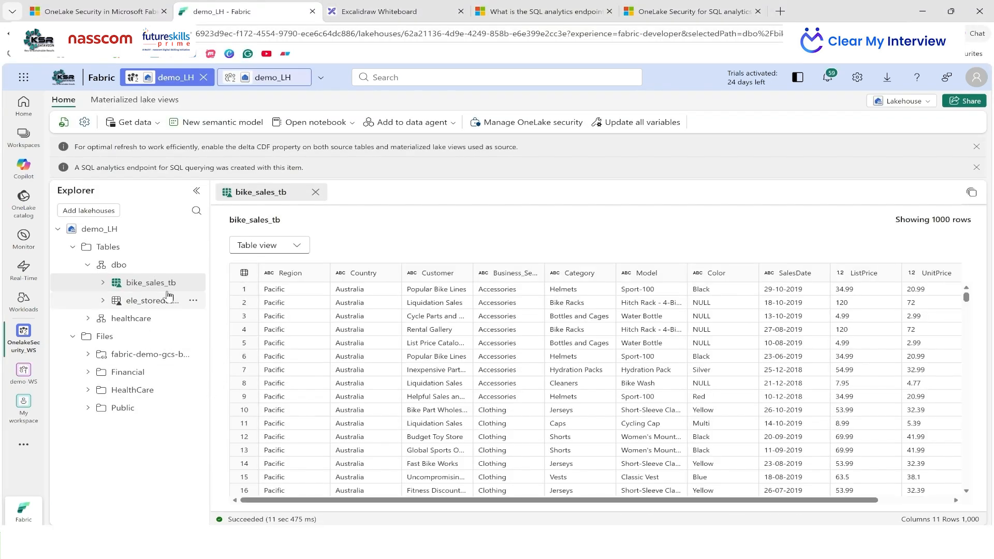
left_click(89, 265)
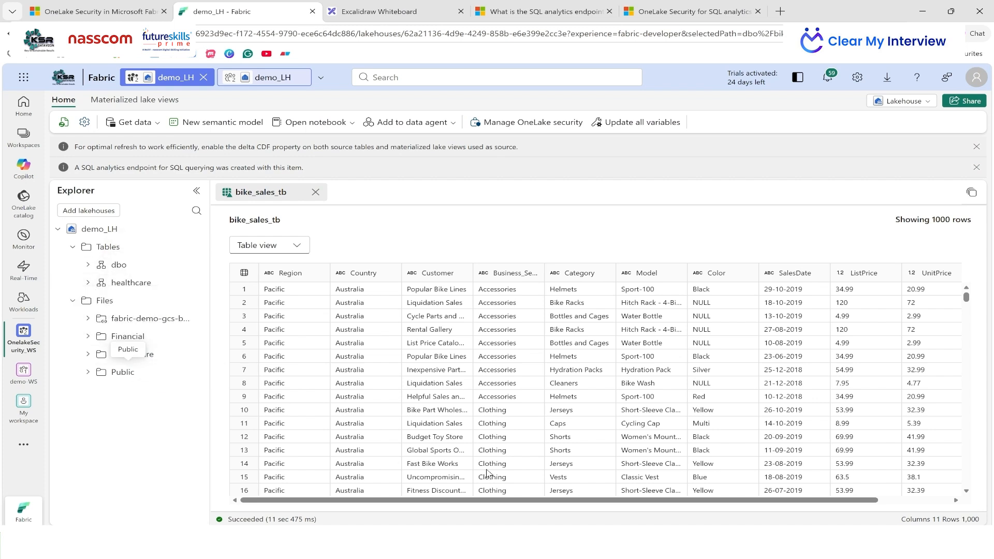
mouse_move(573, 522)
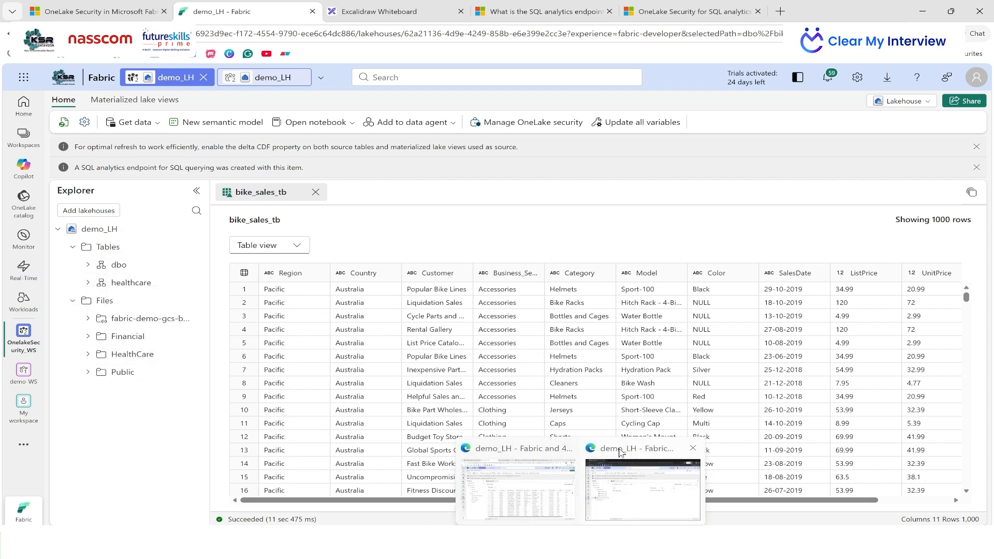
left_click(620, 452)
left_click(91, 265)
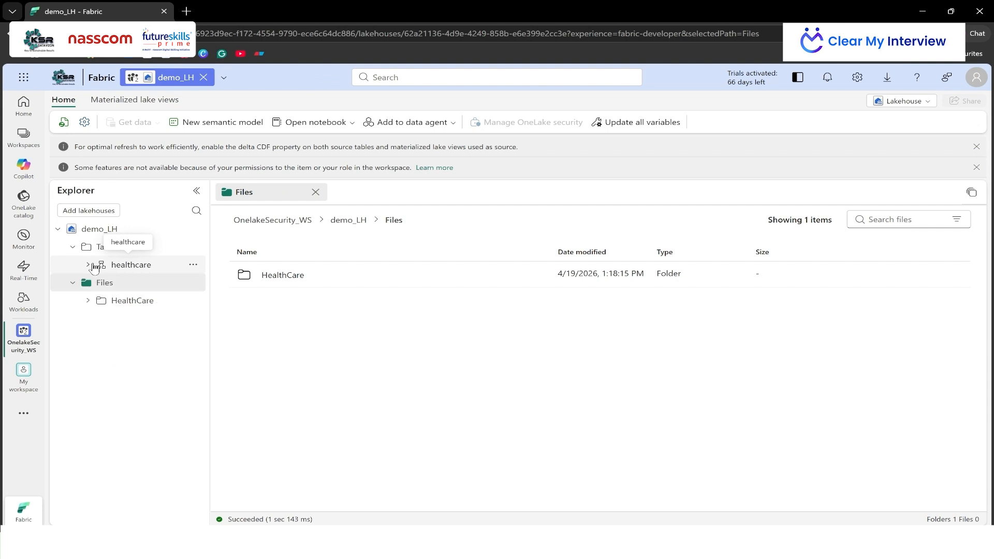
left_click(117, 308)
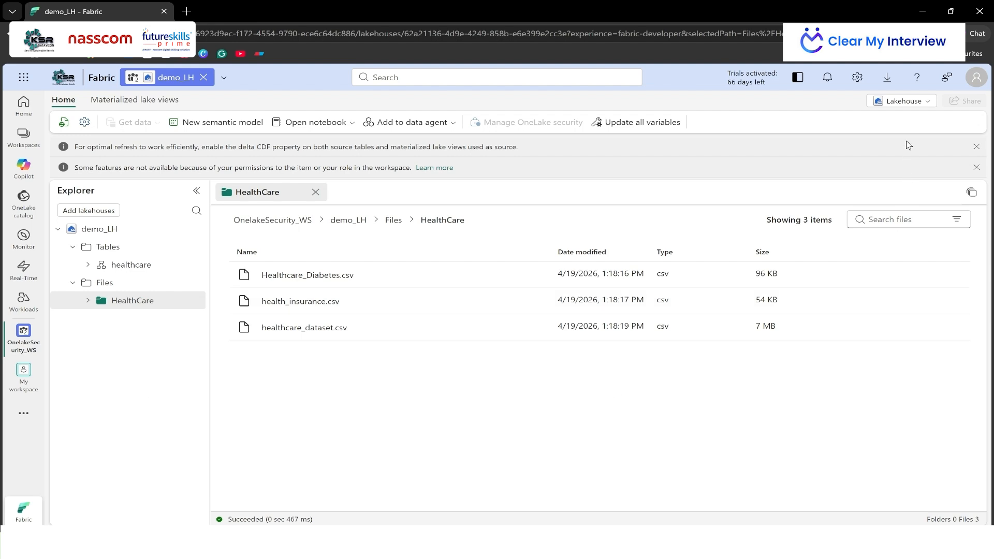
- Open the SQL analytics endpoint of demo_LH as the viewer and compare its schemas with the lakehouse explorer
left_click(911, 103)
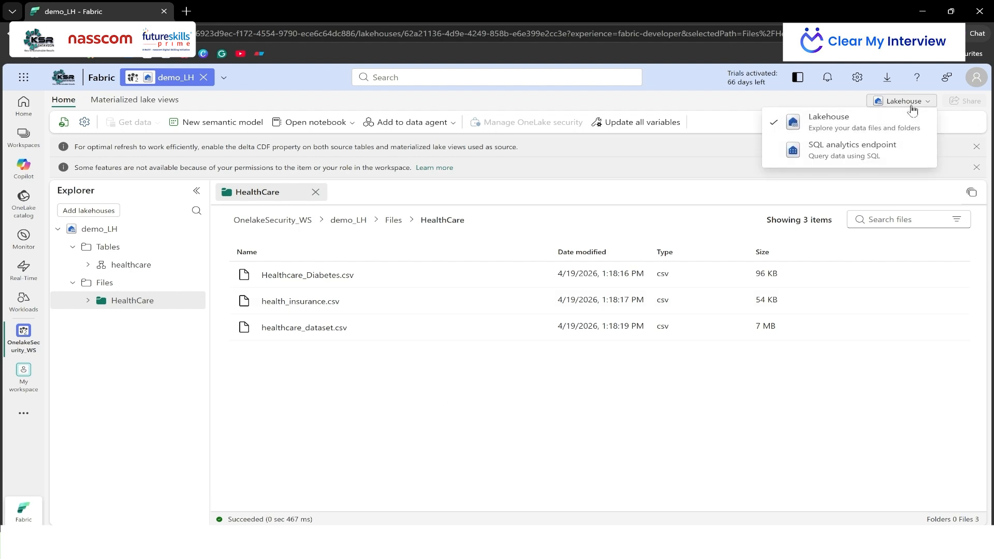
left_click(851, 149)
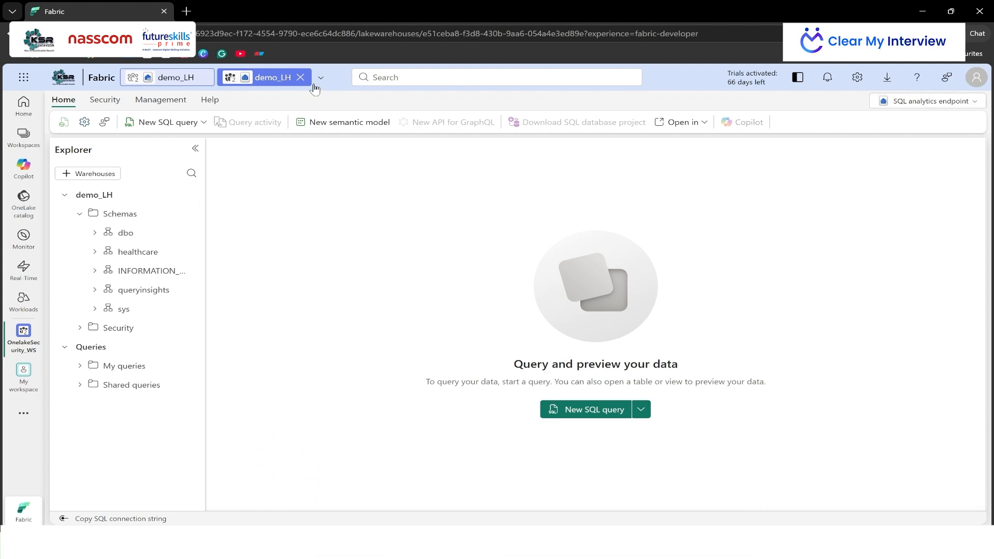
left_click(185, 79)
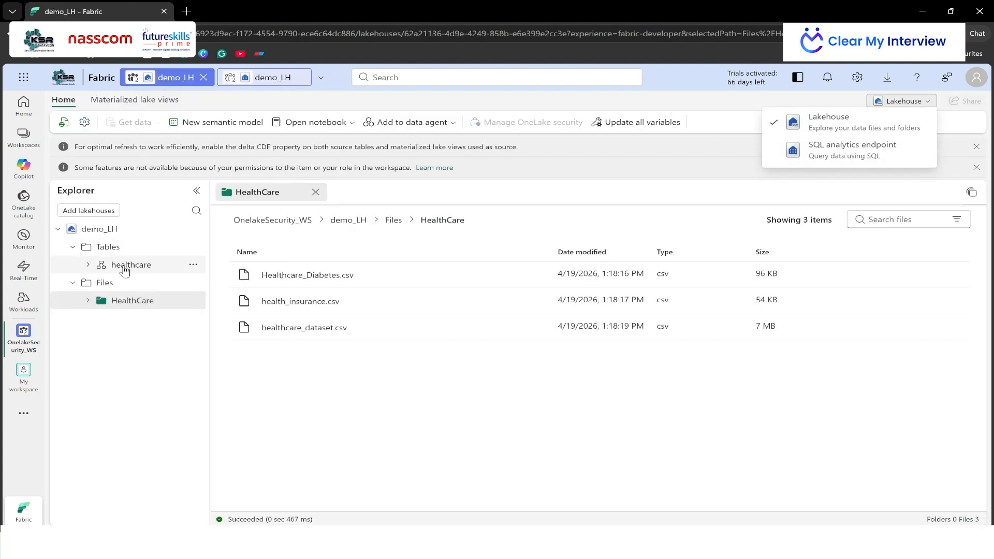
left_click(280, 79)
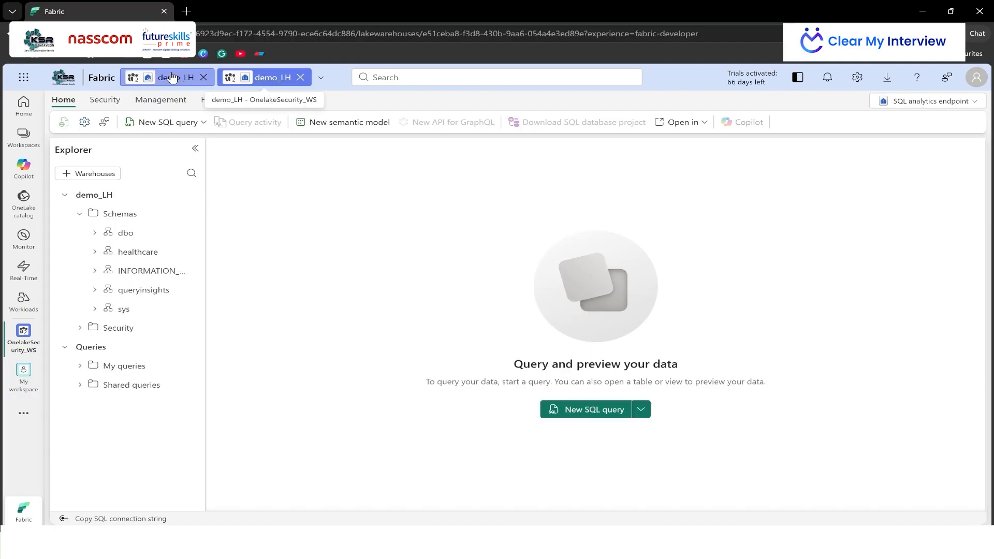
left_click(173, 76)
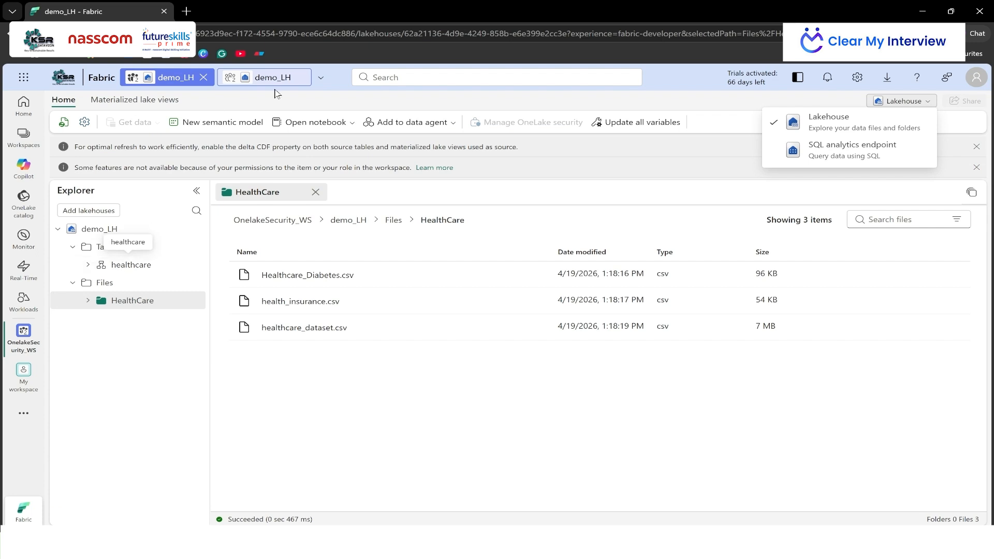
left_click(274, 77)
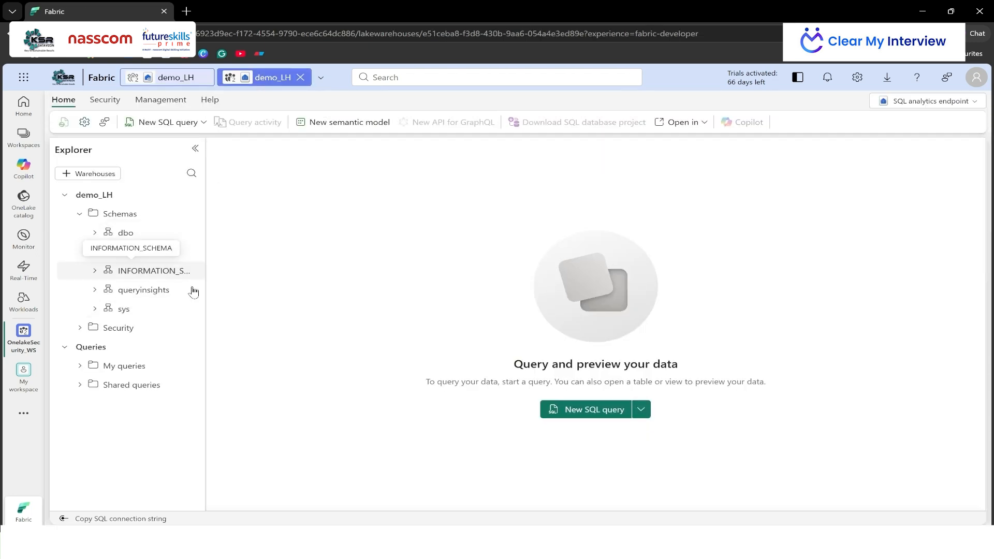
- Examine which tables the viewer can see under the dbo and healthcare schemas in the SQL analytics endpoint
left_click(98, 234)
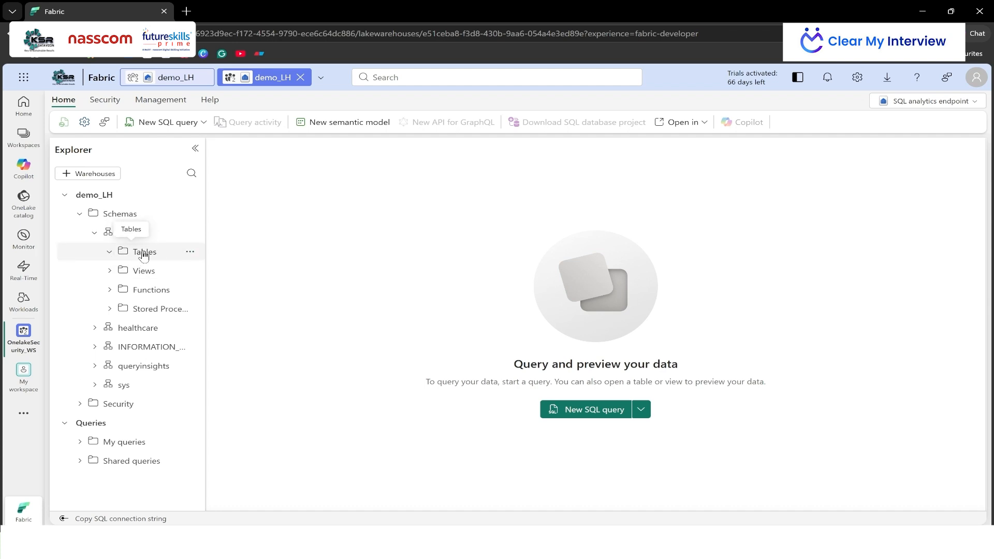
double_click(144, 252)
left_click(223, 256)
left_click(96, 233)
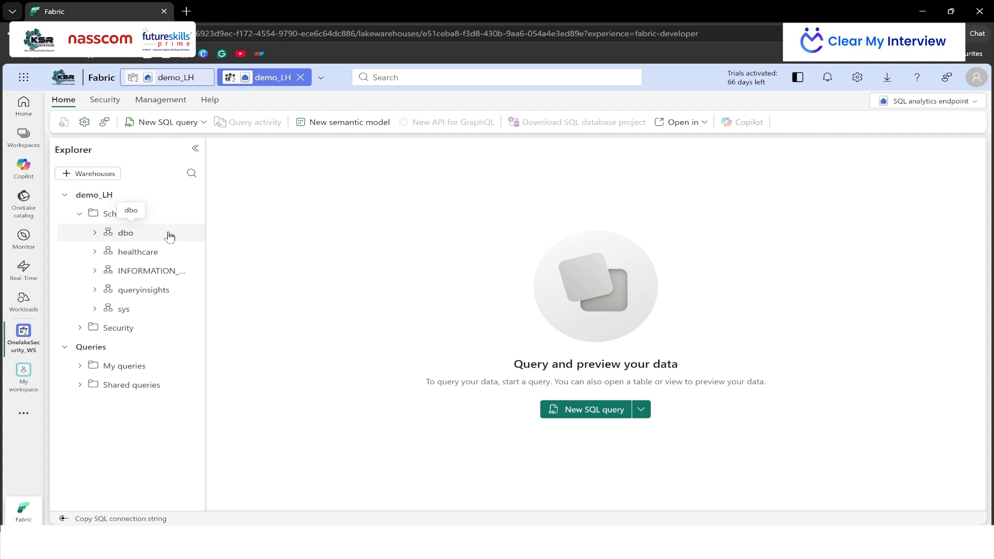
left_click(96, 254)
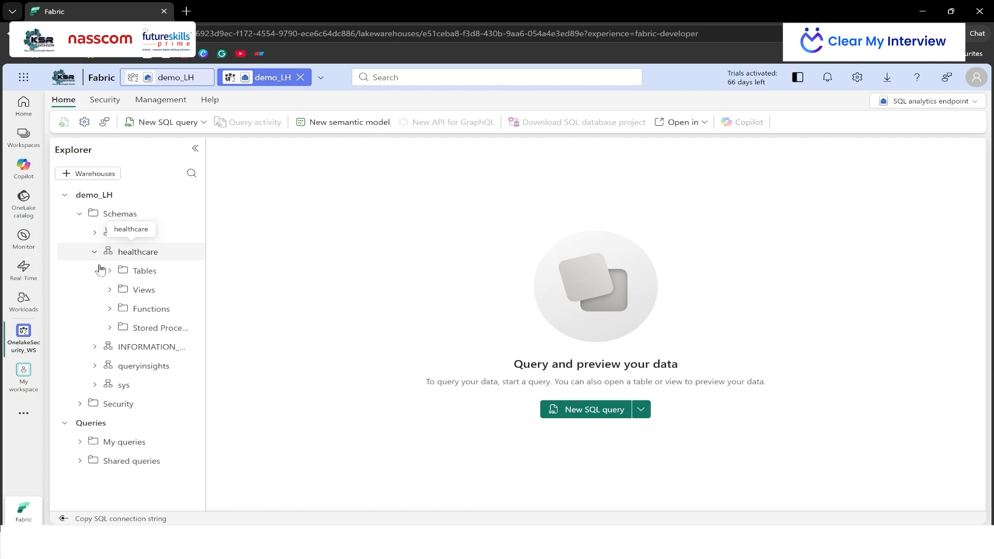
left_click(110, 272)
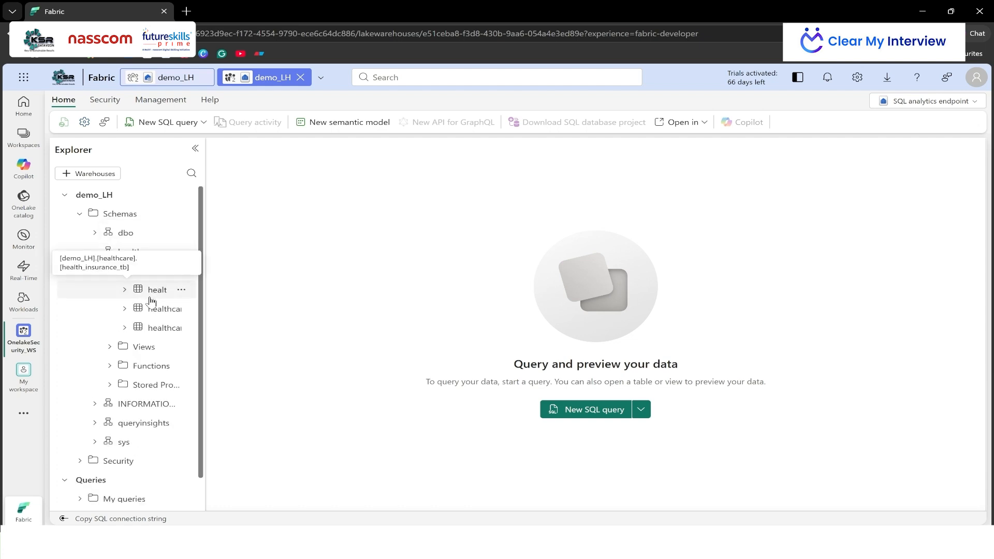
left_click(98, 234)
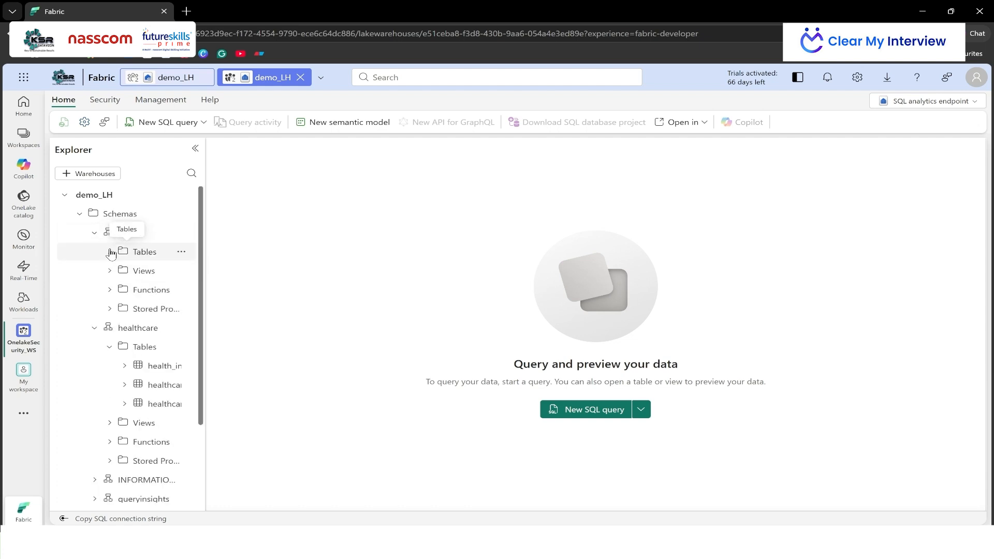
left_click(94, 234)
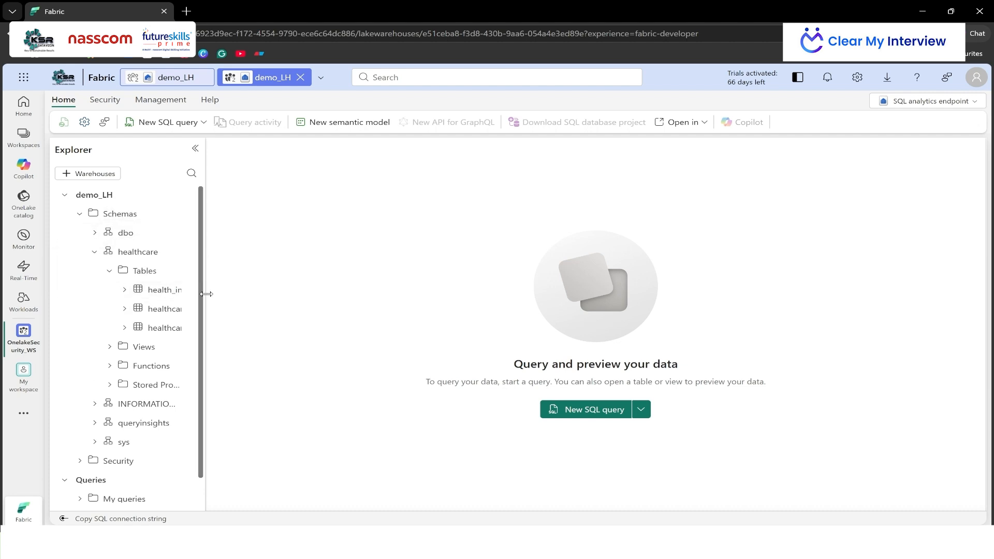
- Widen the explorer and query the top 100 rows of the health_insurance_tb table
left_click_drag(206, 291, 259, 294)
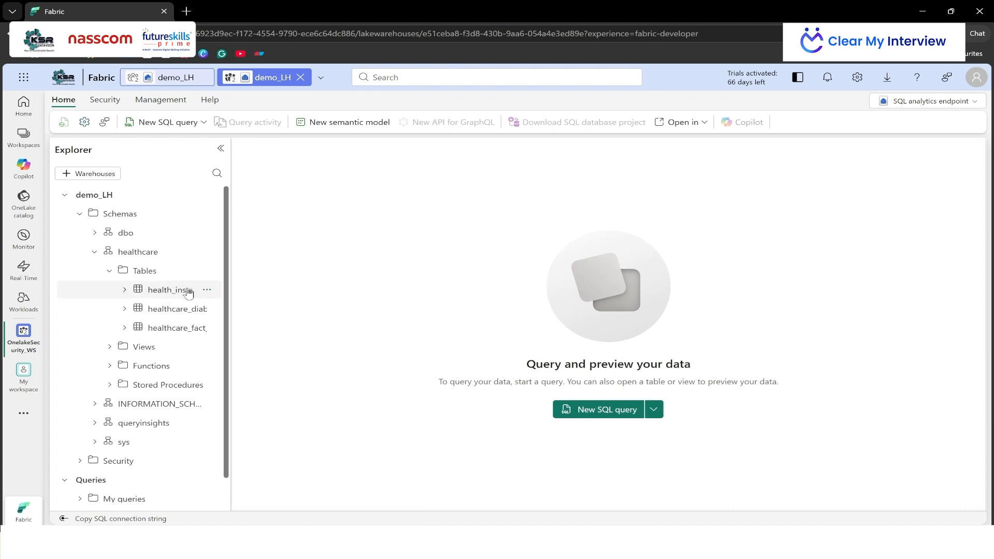
left_click(207, 291)
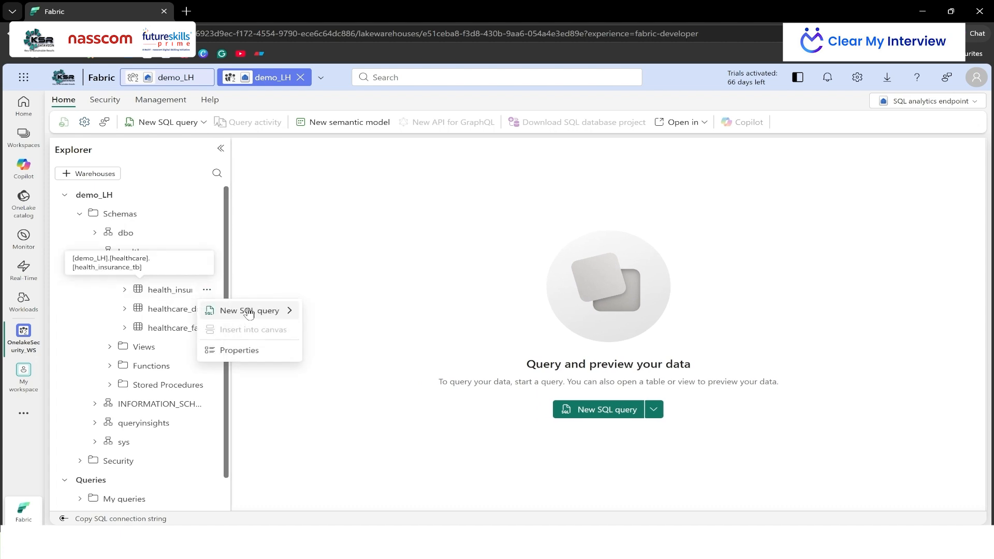
mouse_move(244, 311)
left_click(321, 314)
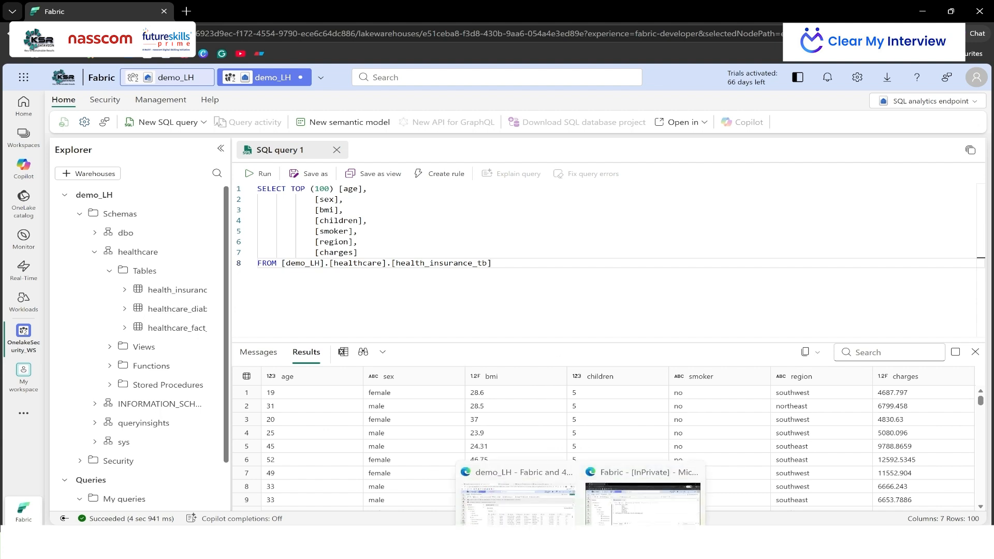
- Switch to the admin's browser window, consult the whiteboard's SQL analytics endpoint security diagram, and return to the lakehouse
left_click(539, 462)
left_click(406, 8)
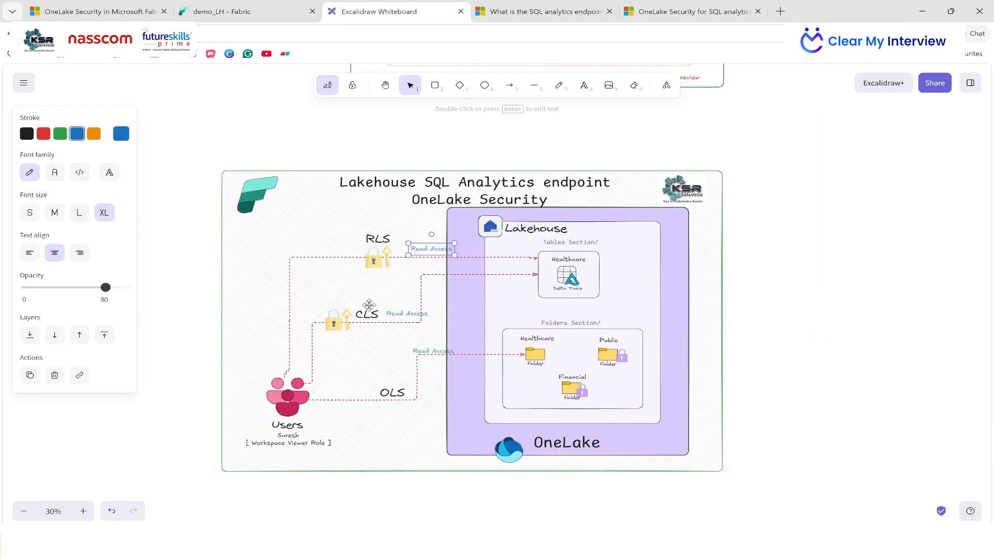
left_click(249, 10)
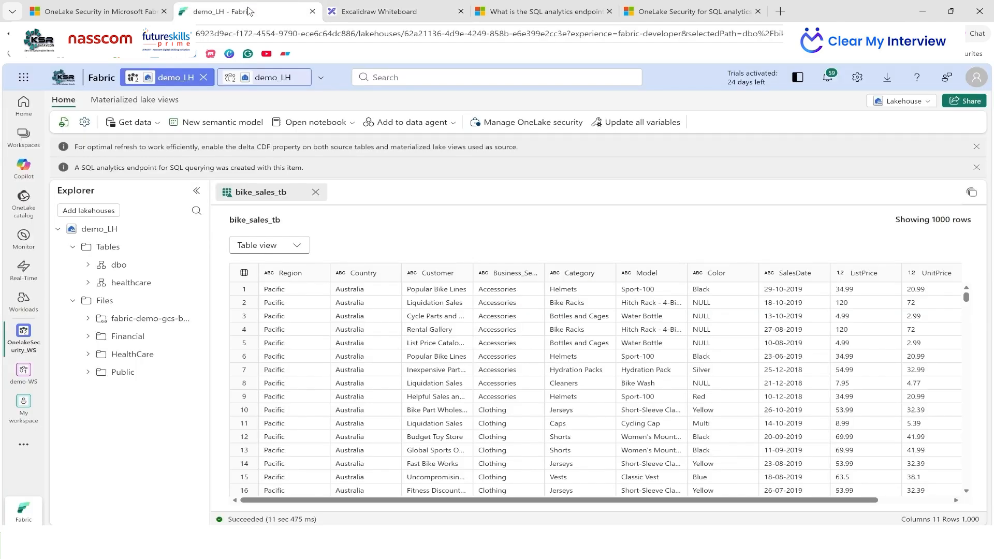
- Expand the healthcare schema and preview the data of healthcare_diabetes_tb and health_insurance_tb, looking through the latter's rows
left_click(88, 283)
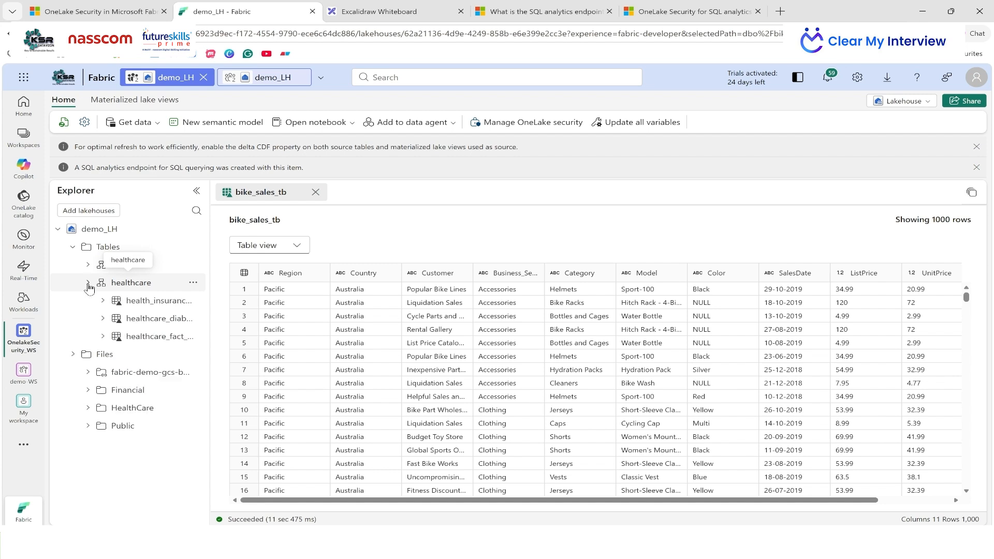
left_click(147, 322)
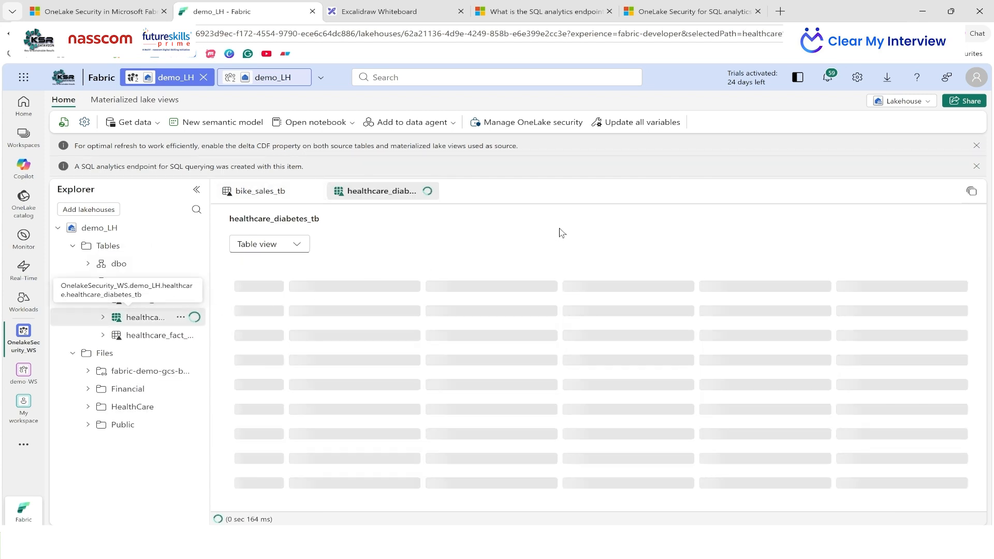
left_click(158, 305)
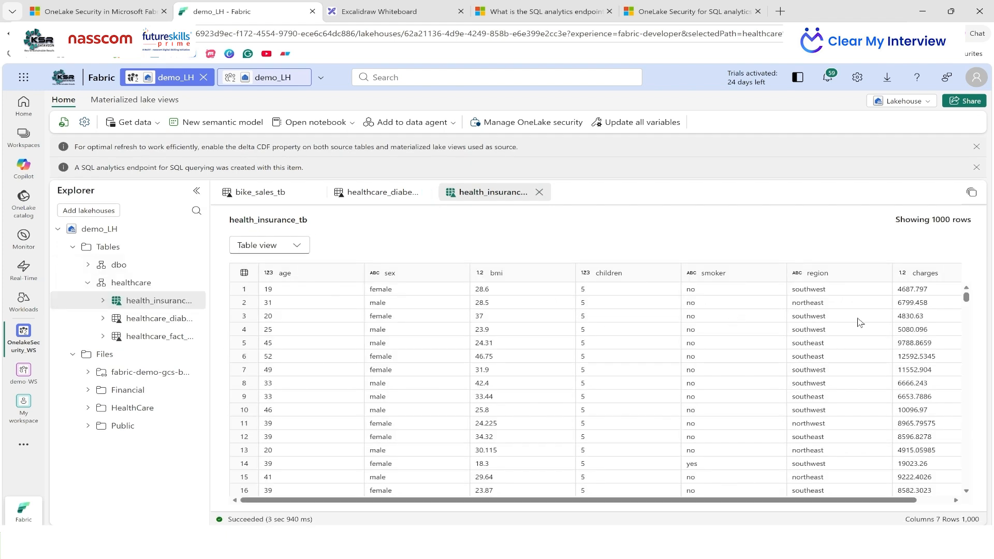
scroll(859, 319, "down", 5)
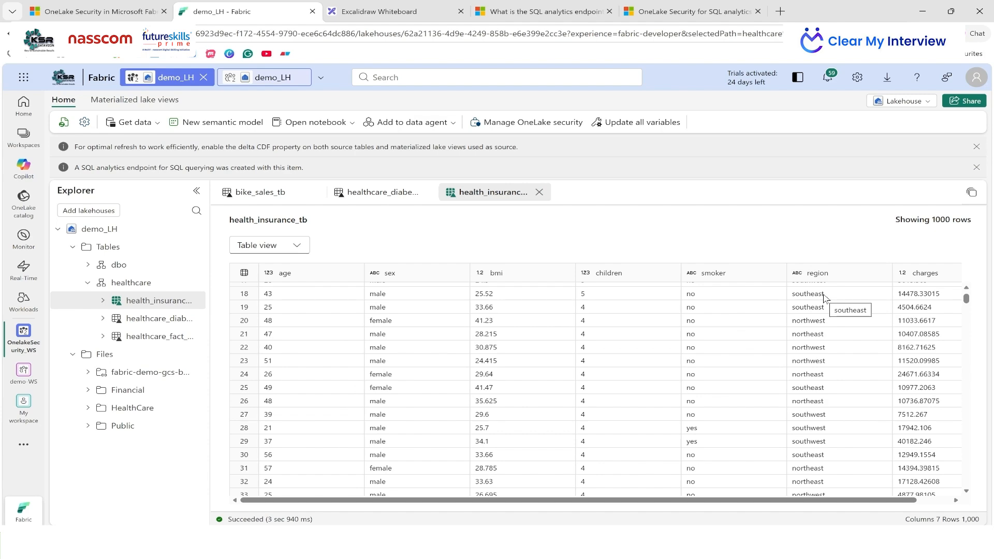
- Look through the health_insurance_tb preview from the first row to the last, returning to the first rows
scroll(834, 337, "up", 5)
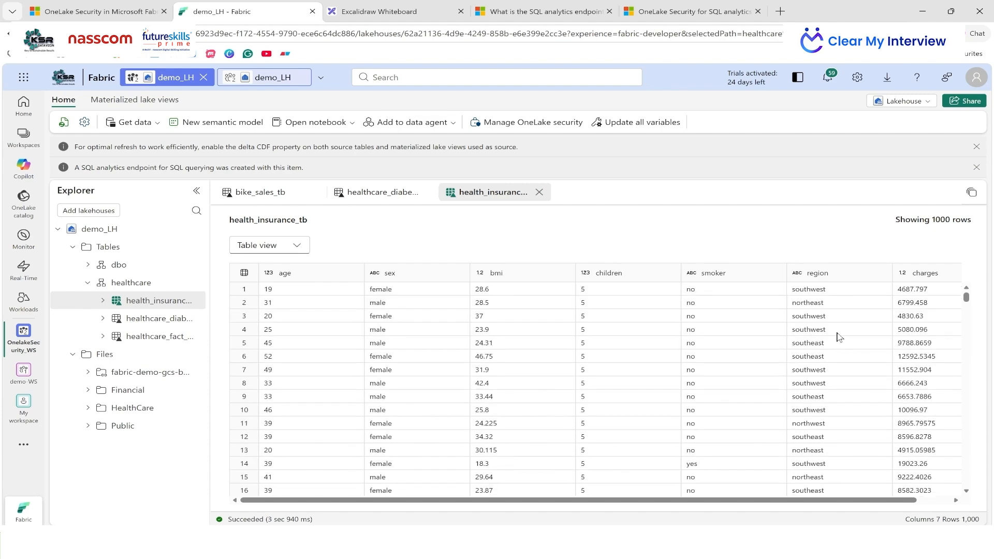
scroll(839, 337, "down", 20)
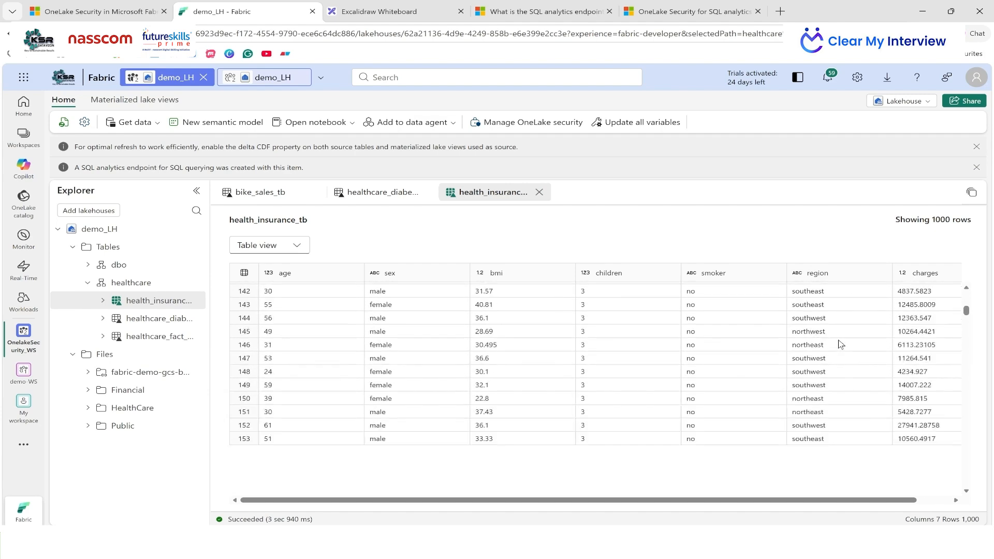
left_click_drag(966, 310, 967, 482)
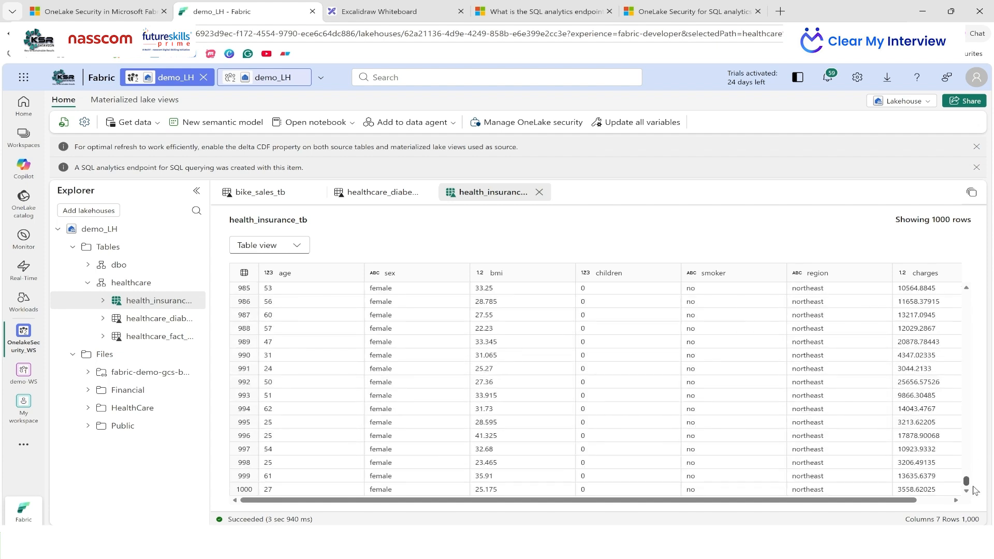
left_click_drag(966, 482, 965, 301)
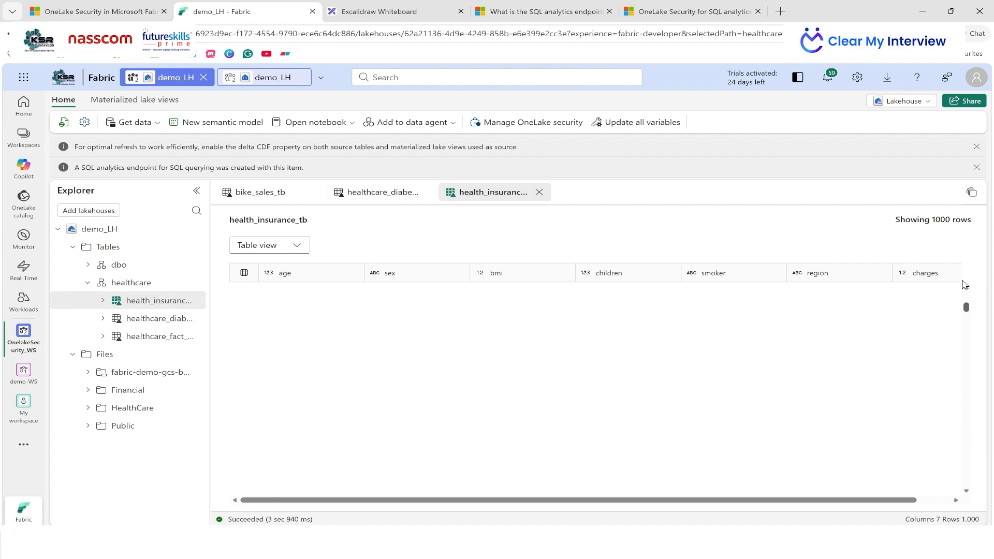
scroll(964, 300, "up", 5)
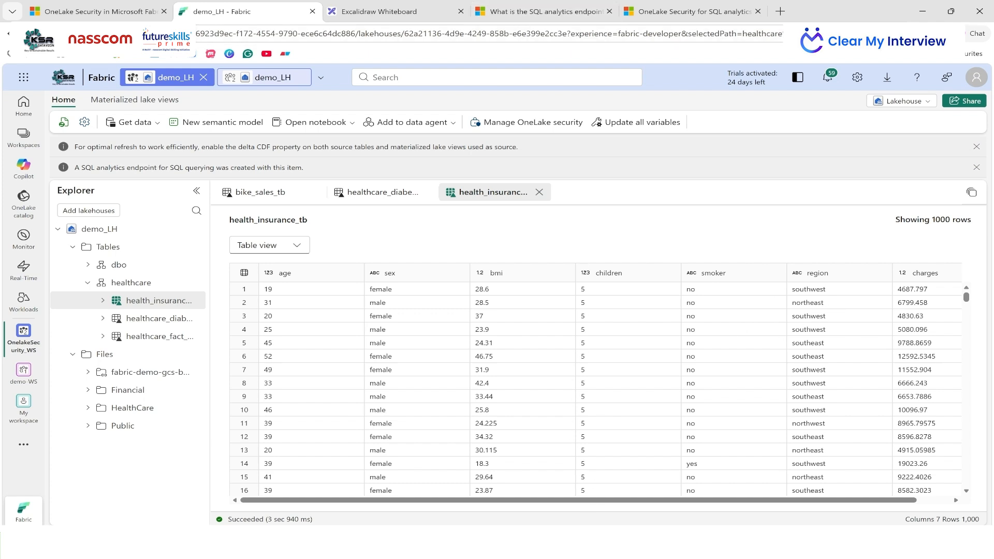
- Switch to the viewer's browser window and look through the region values in the health_insurance_tb query results
left_click(643, 482)
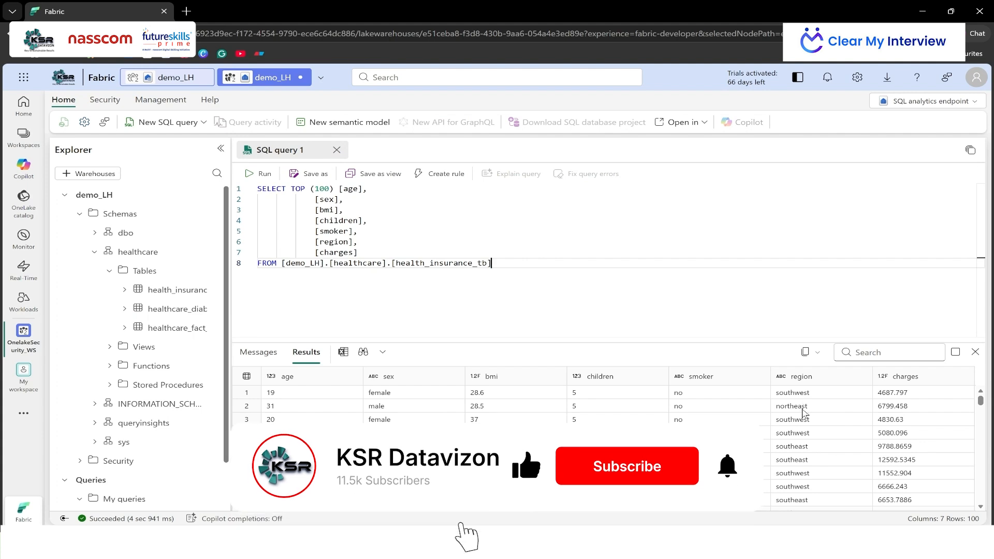
scroll(803, 493, "down", 3)
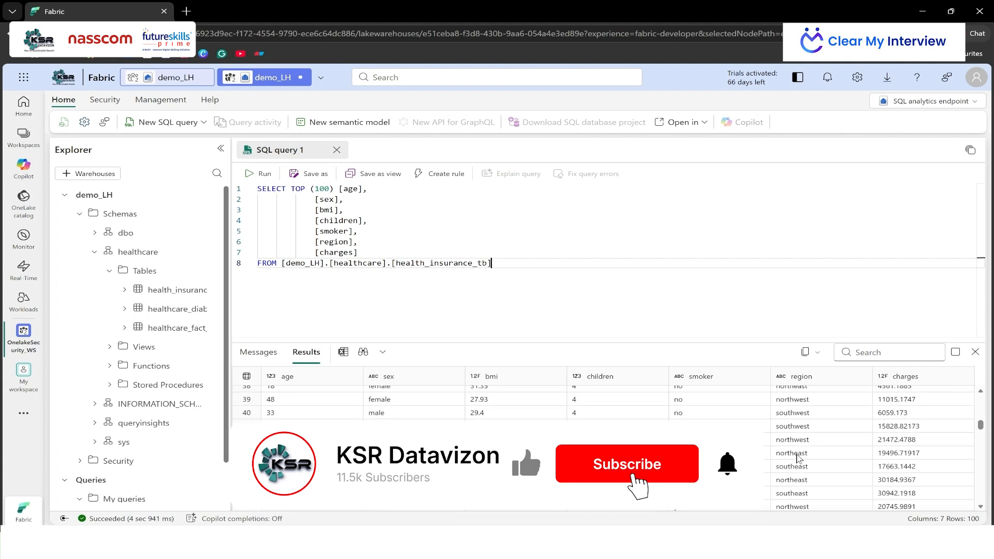
scroll(798, 446, "up", 3)
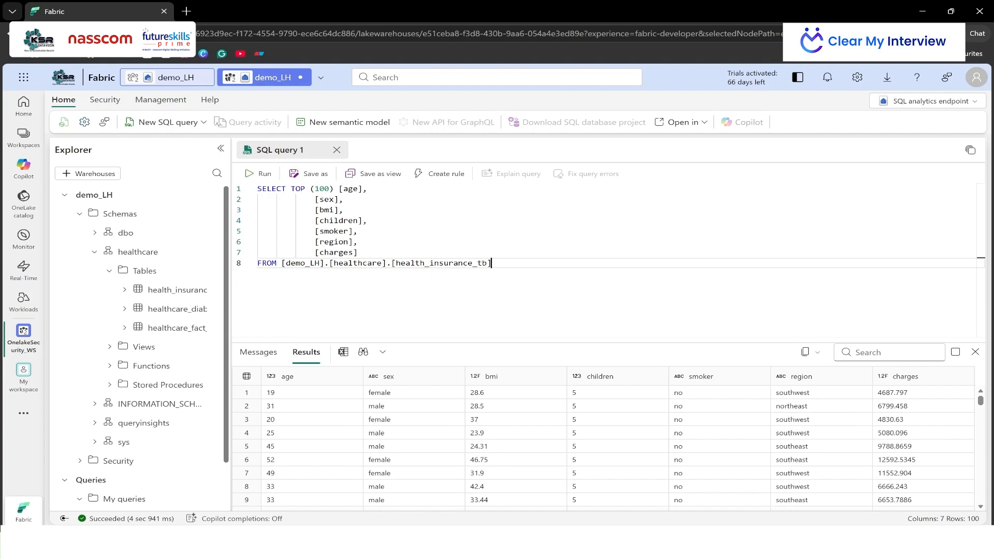
- Return to the admin's browser window and check which account is signed in there
mouse_move(545, 480)
left_click(529, 455)
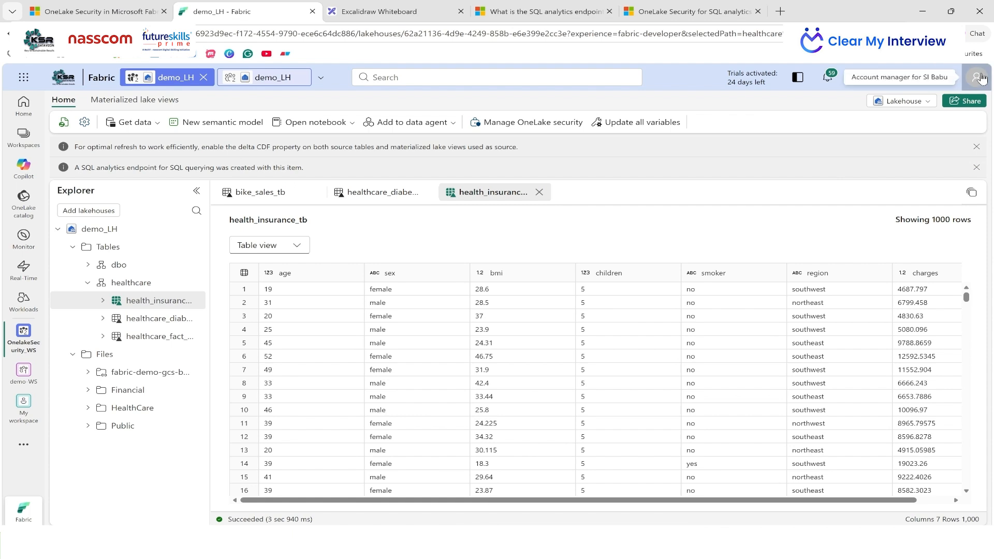
left_click(977, 77)
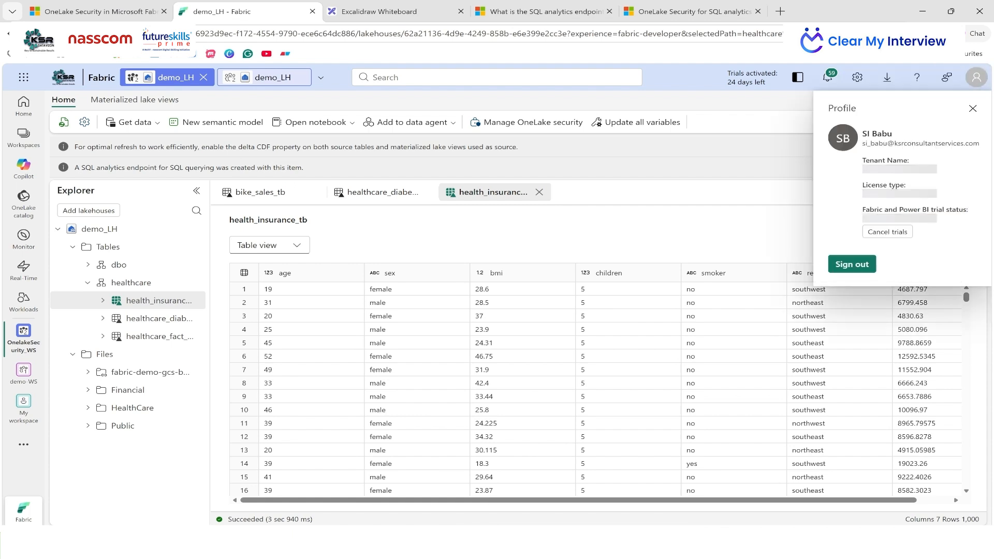
left_click(694, 91)
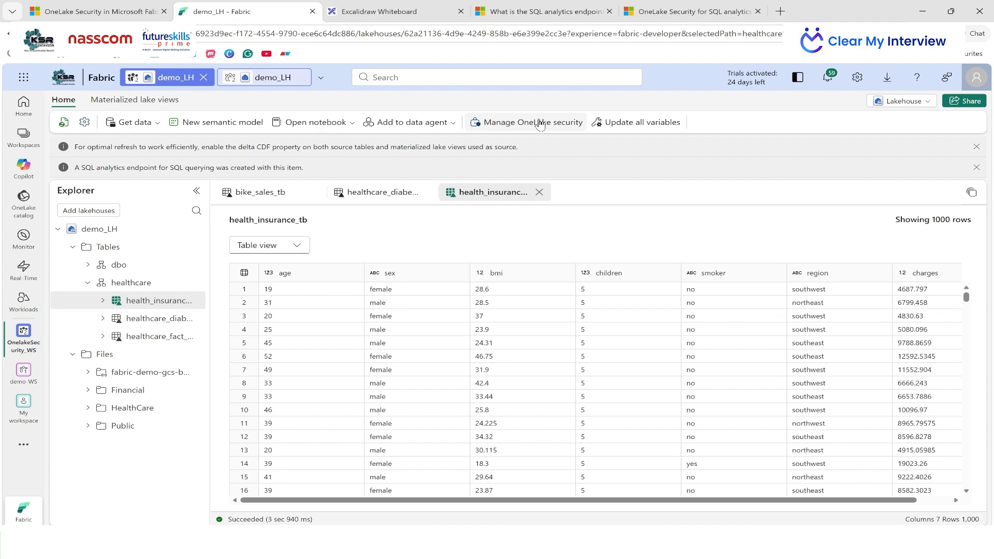
- Open the row security settings of the HealthcareAnalyst role in demo_LH's OneLake security
left_click(540, 124)
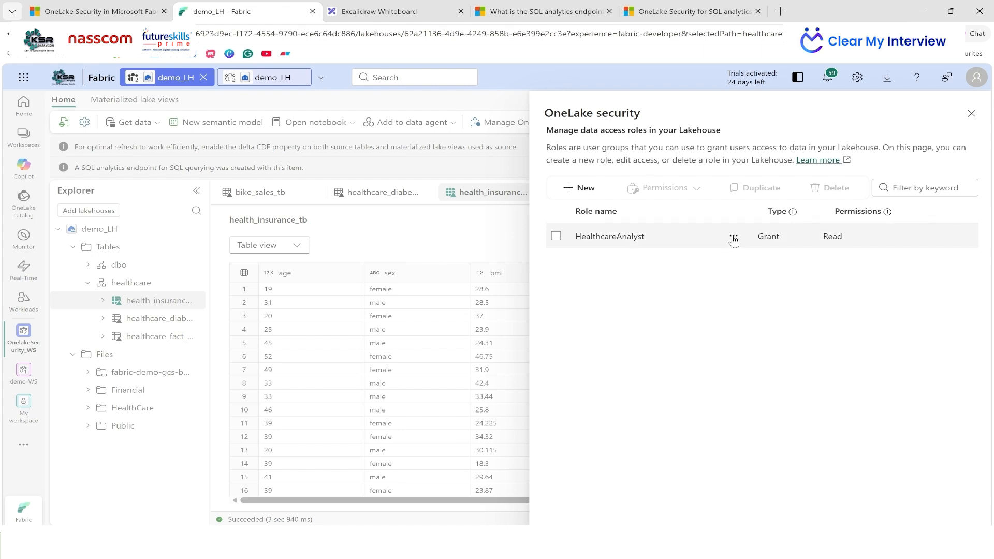
left_click(733, 237)
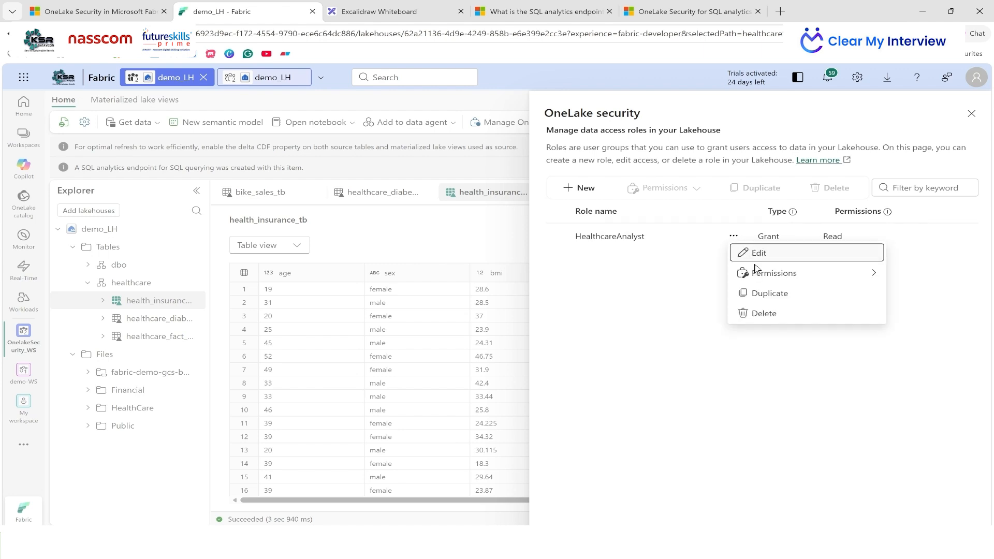
mouse_move(761, 279)
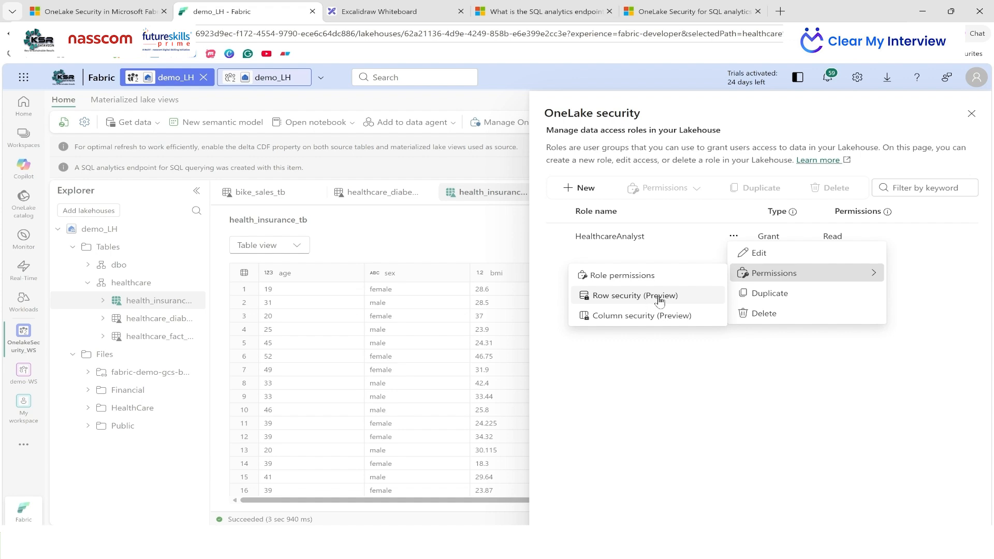
left_click(658, 300)
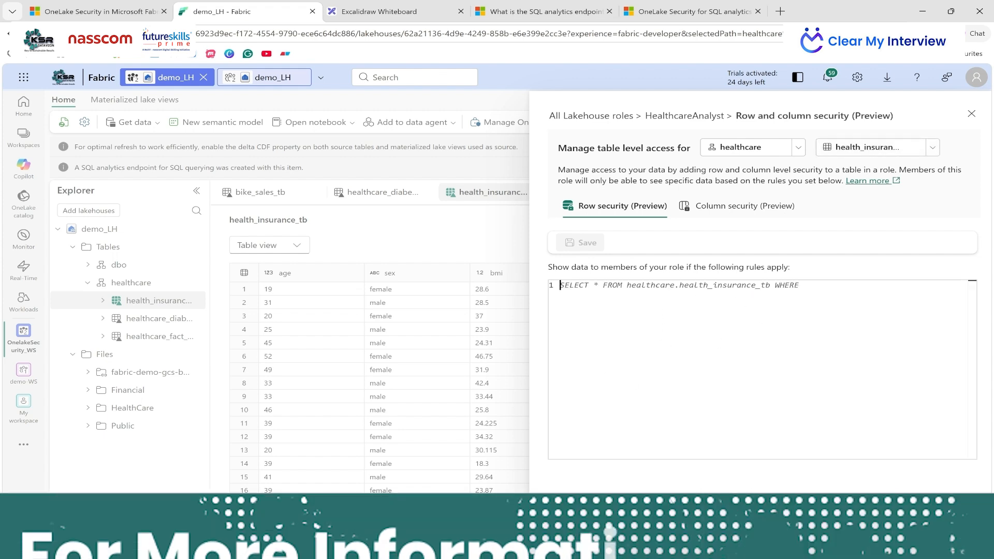
- Write a row security rule on healthcare.health_insurance_tb that shows only rows where region = 'northeast'
left_click(804, 286)
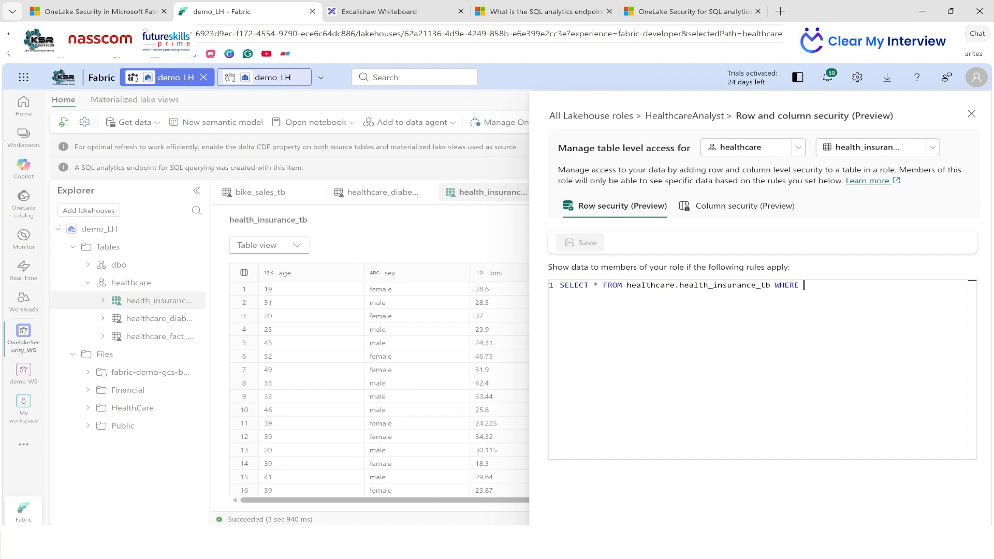
type("region = ")
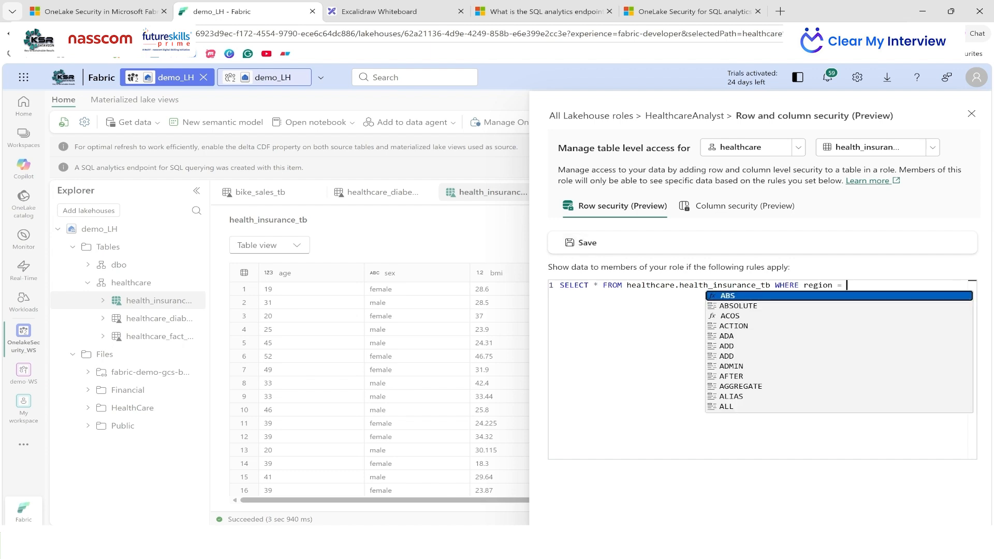
type("'northeast")
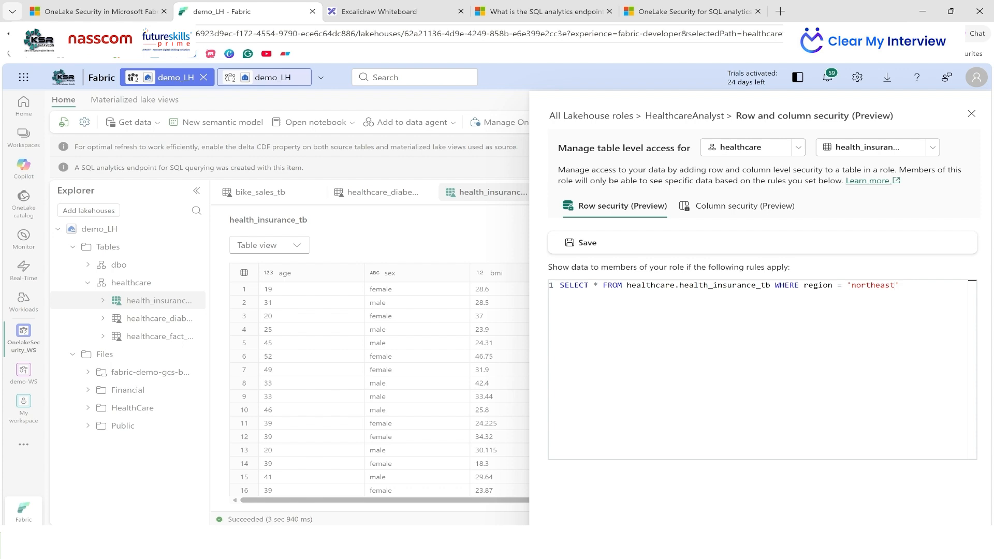
left_click(586, 245)
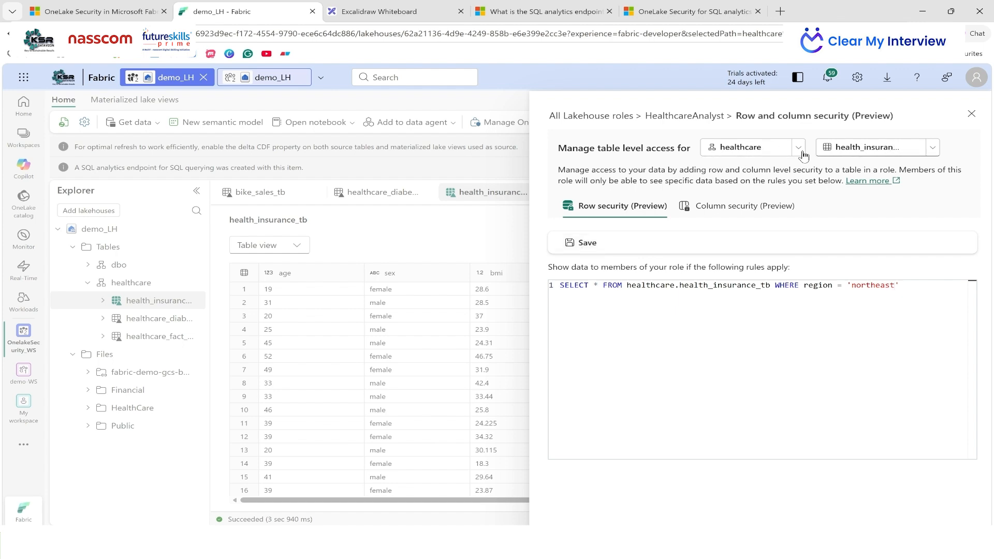
- Compare the table selected for the row rule with the table named in the viewer's SQL query
left_click(937, 150)
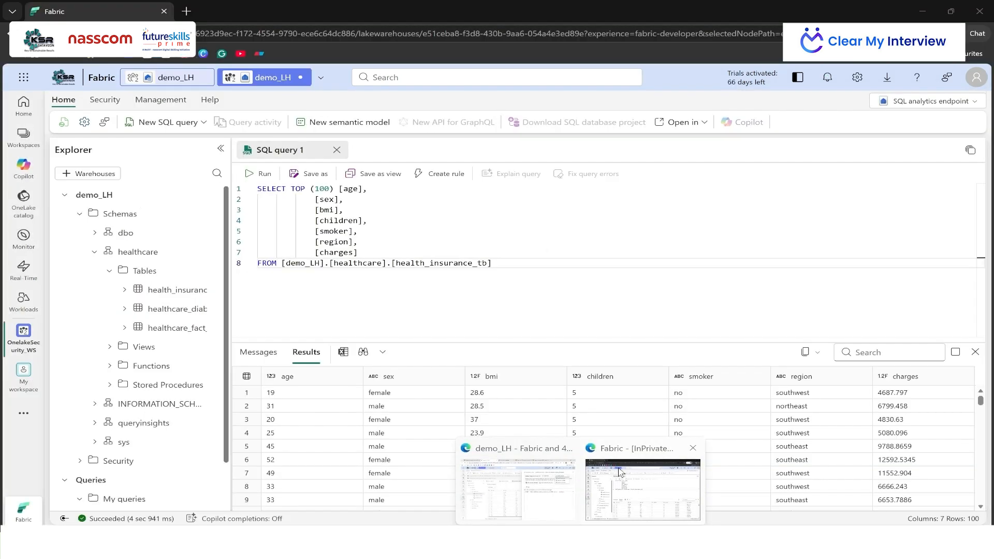
left_click(620, 468)
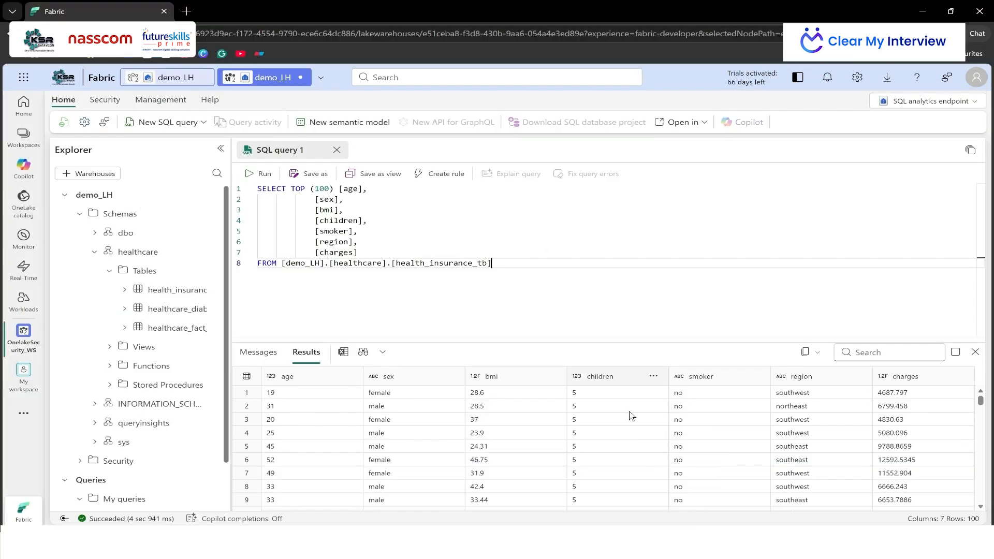
left_click_drag(491, 263, 386, 263)
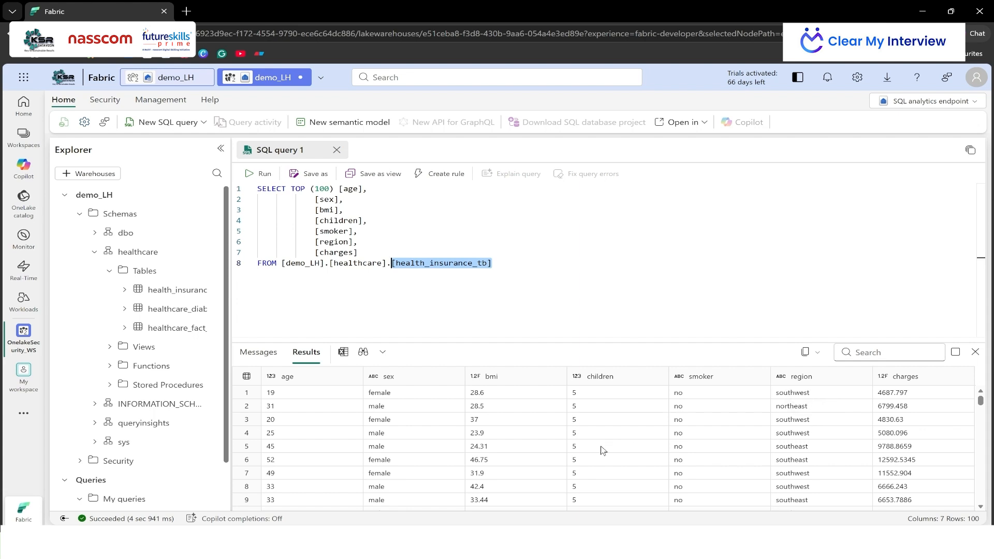
left_click(531, 452)
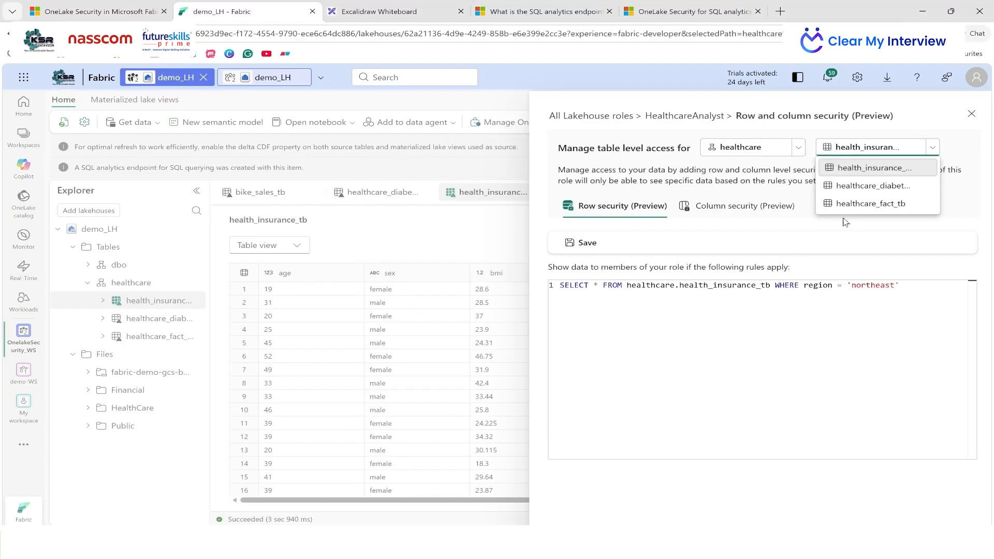
left_click(784, 362)
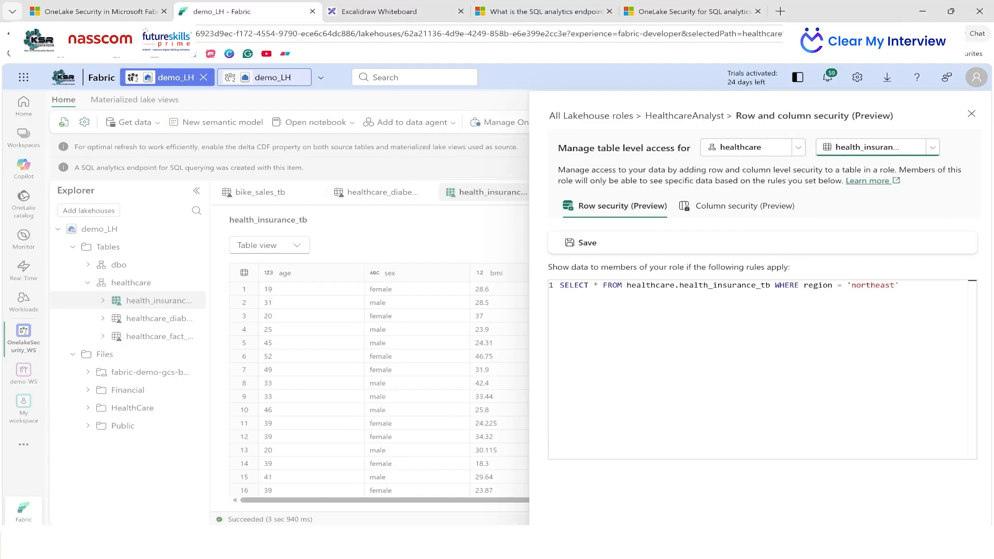
- Save the row security rule for health_insurance_tb and close the OneLake security settings
left_click(586, 251)
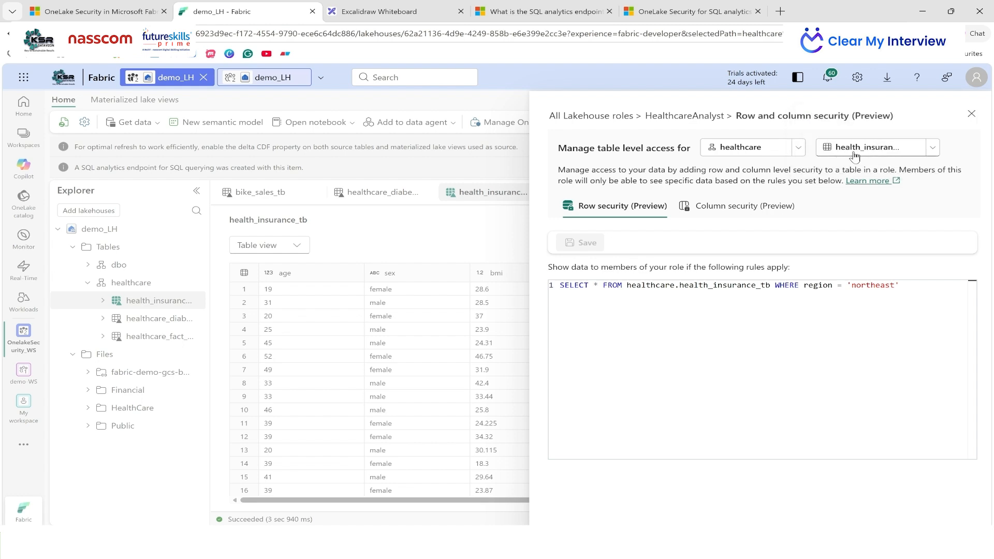
left_click(972, 115)
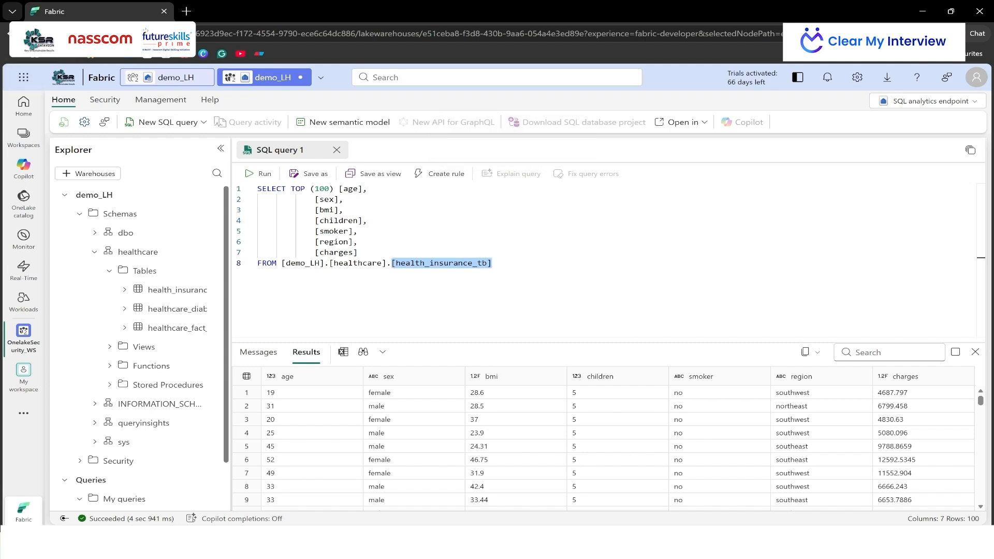
- Reload the viewer's SQL analytics endpoint, preview health_insurance_tb under the healthcare schema to check its regions, and close the preview
key("F5")
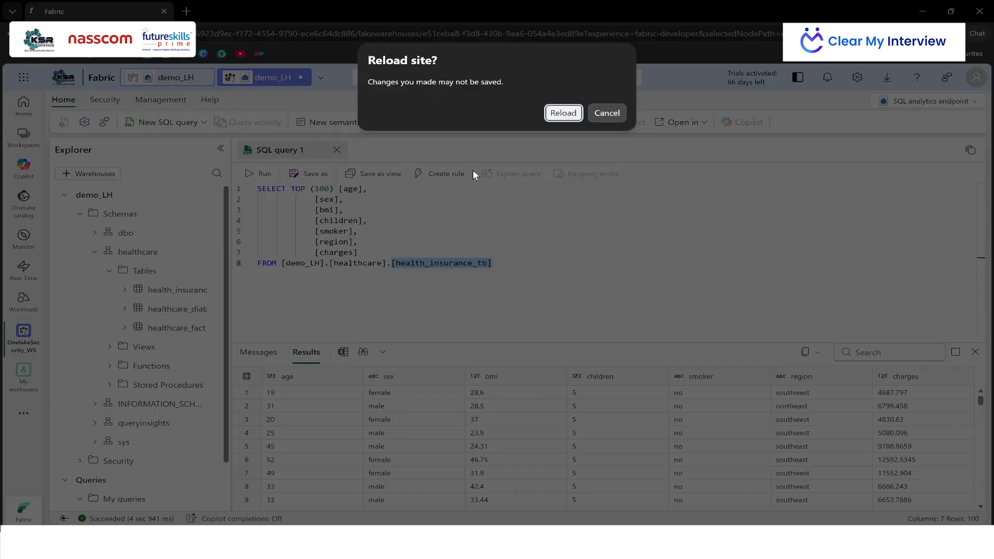
left_click(572, 113)
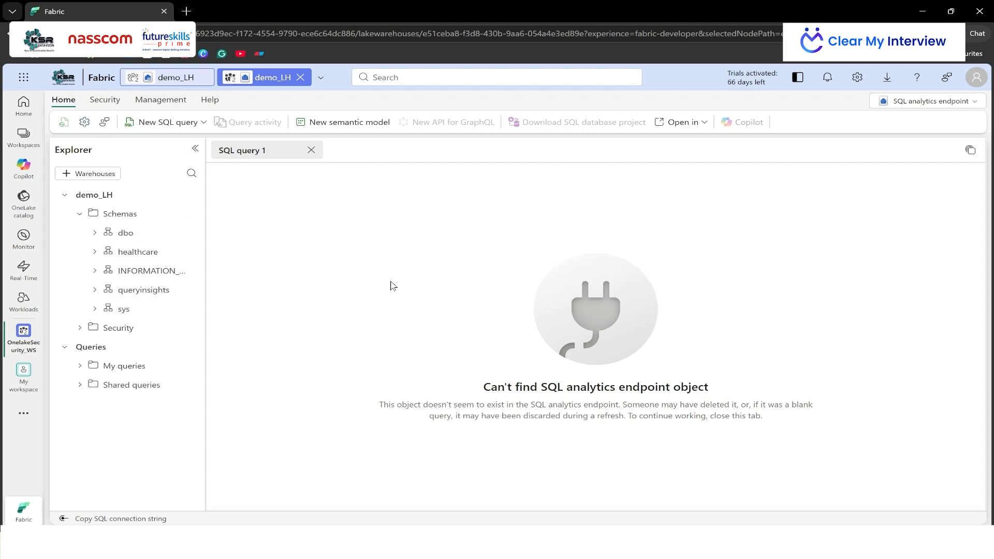
left_click(95, 252)
left_click(109, 271)
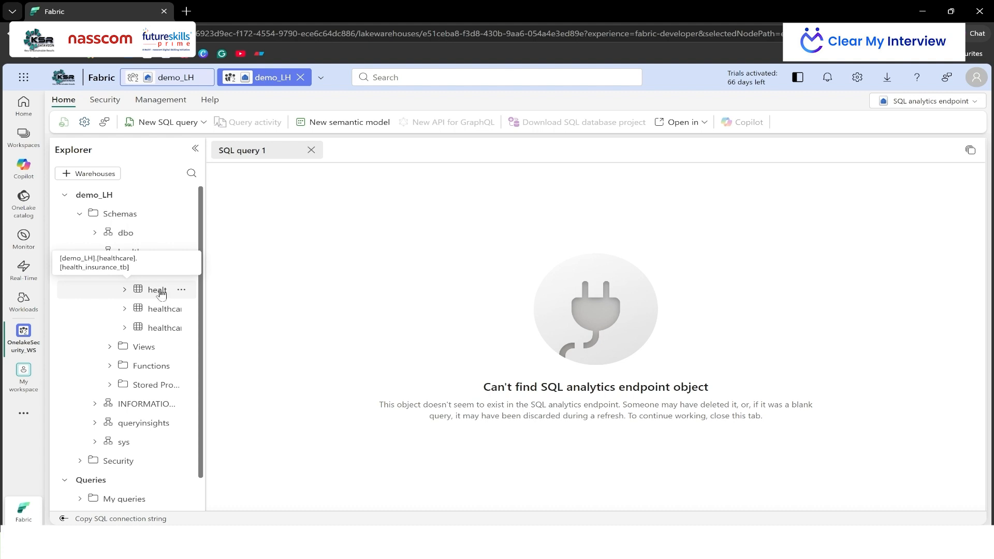
left_click(161, 293)
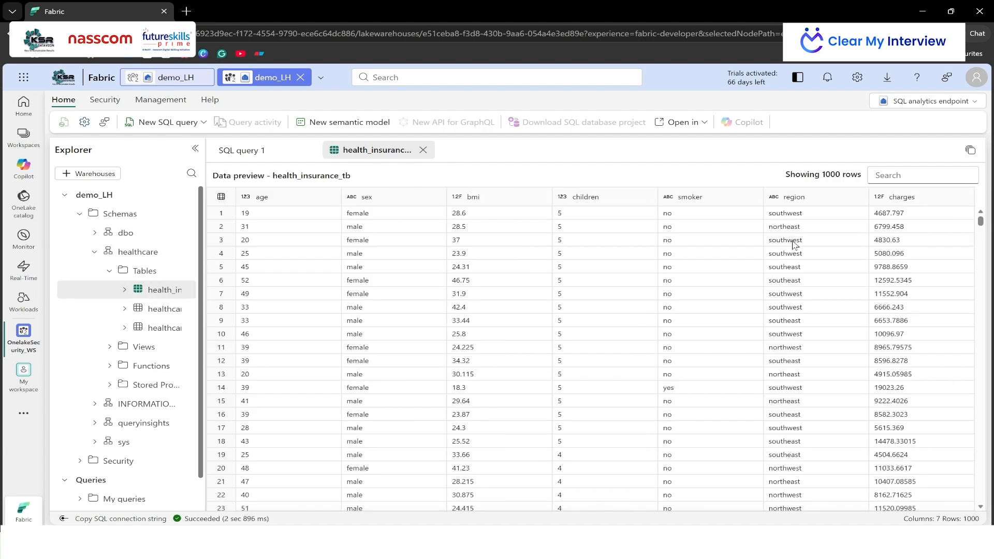
left_click(423, 151)
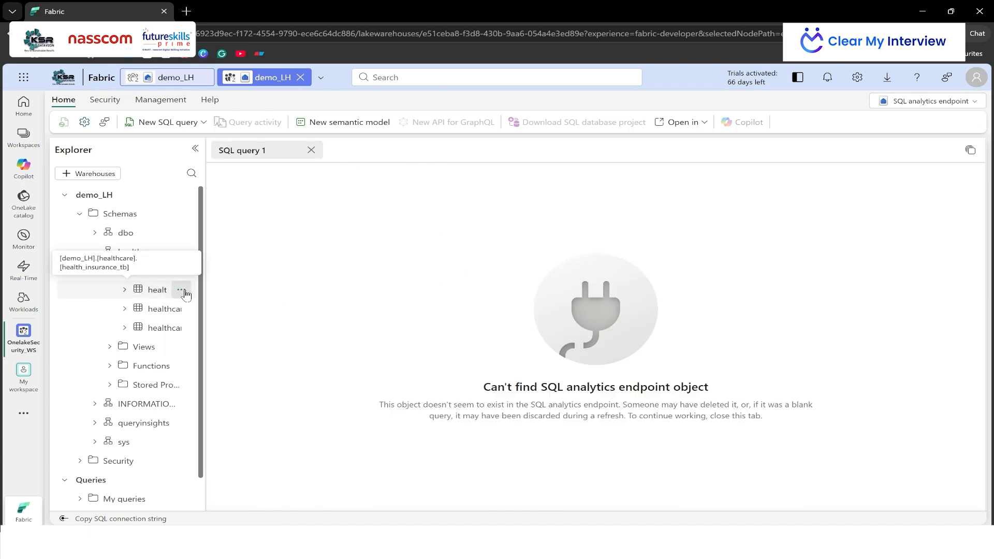
- Query the top 100 rows of health_insurance_tb as the viewer
left_click(181, 291)
mouse_move(220, 311)
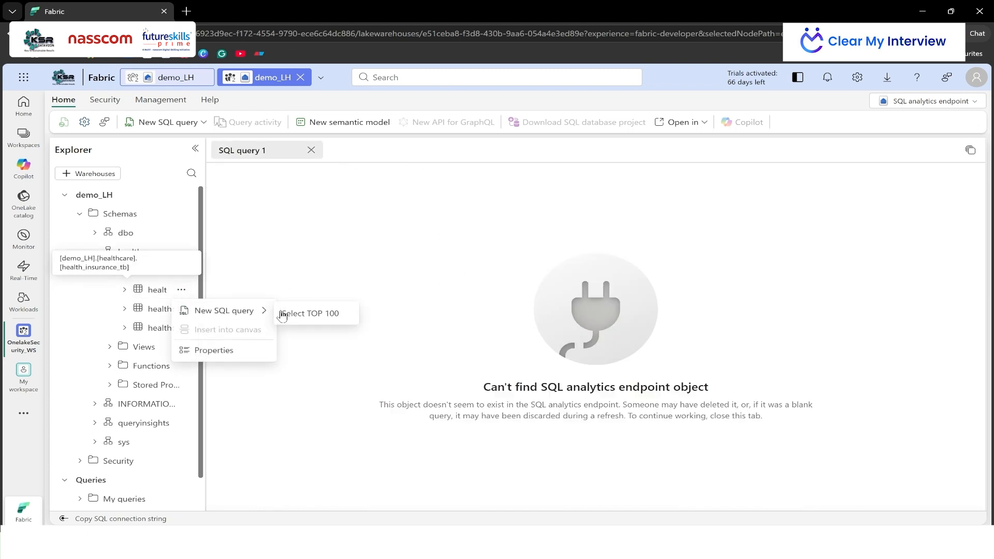
left_click(310, 314)
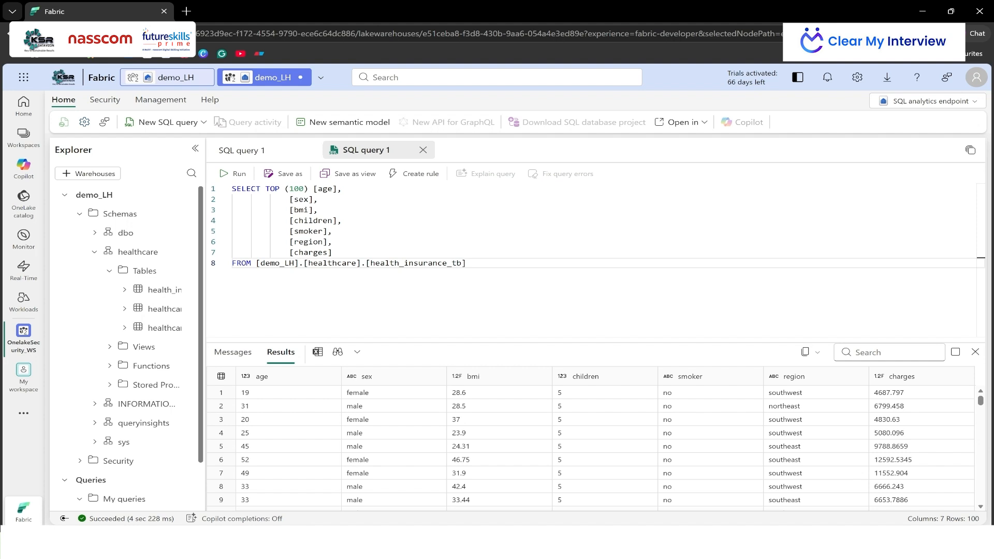
- Copy the full SELECT TOP (100) query on health_insurance_tb and close both open SQL query tabs
key("shift+Up")
key("shift+Up")
key("shift+Up")
key("shift+Up")
key("shift+Up")
key("shift+Up")
key("shift+Up")
key("shift+Up")
key("ctrl+c")
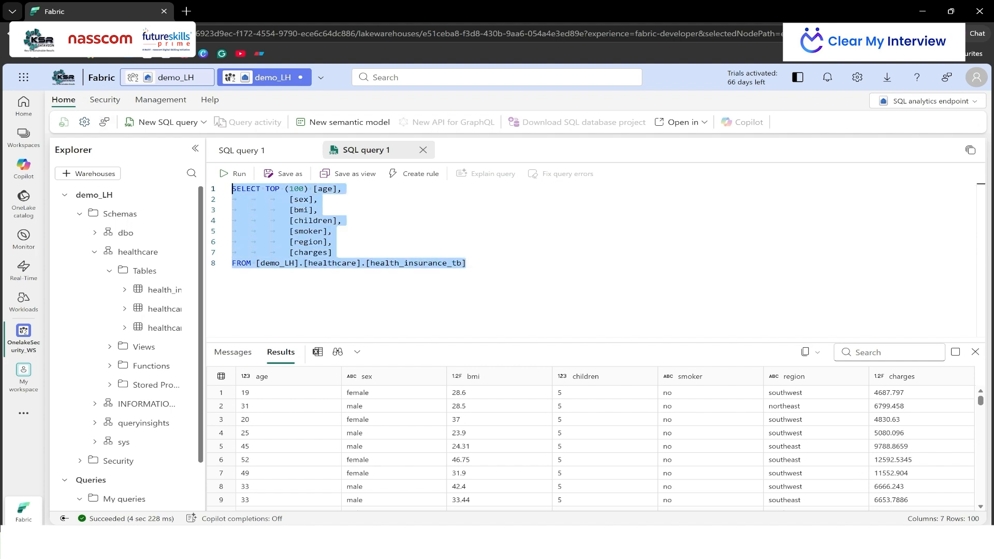
left_click(423, 149)
left_click(312, 150)
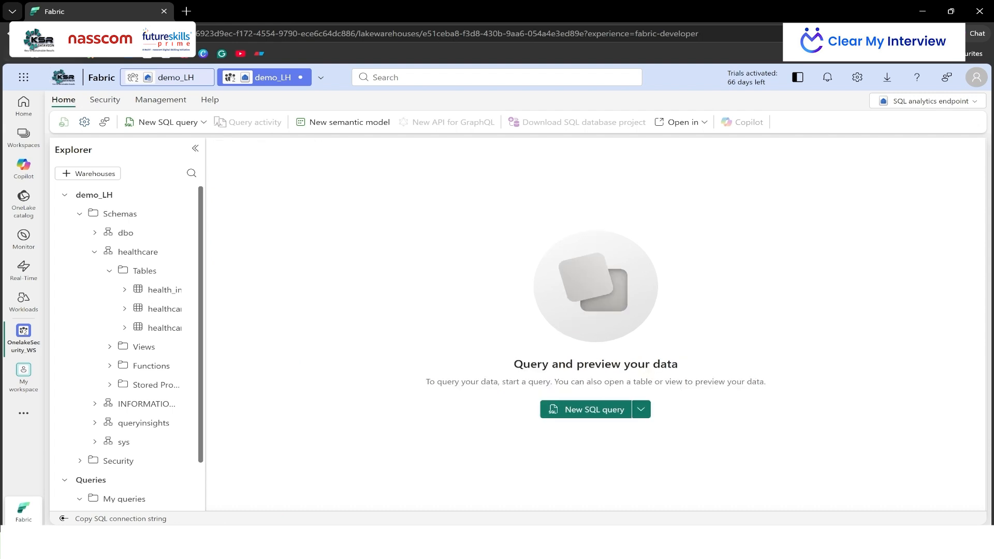
- Reload the viewer's SQL analytics endpoint and paste the copied SELECT TOP (100) query on health_insurance_tb into a new SQL query
left_click(35, 34)
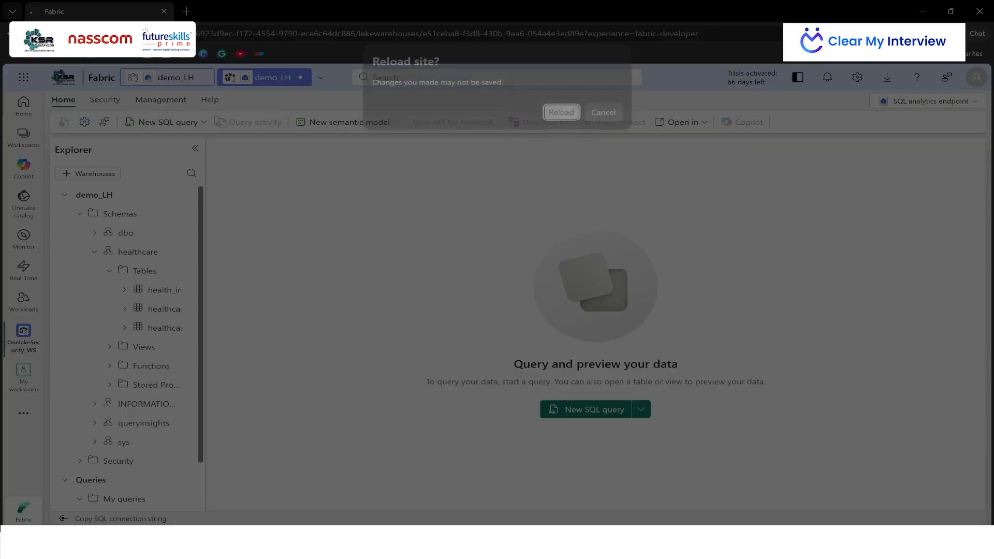
left_click(572, 117)
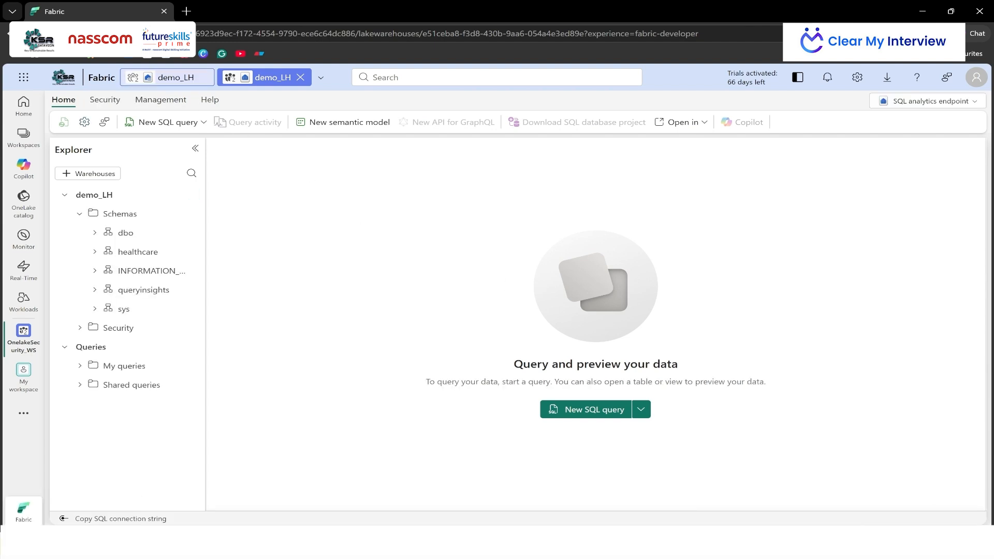
left_click(35, 34)
left_click(575, 414)
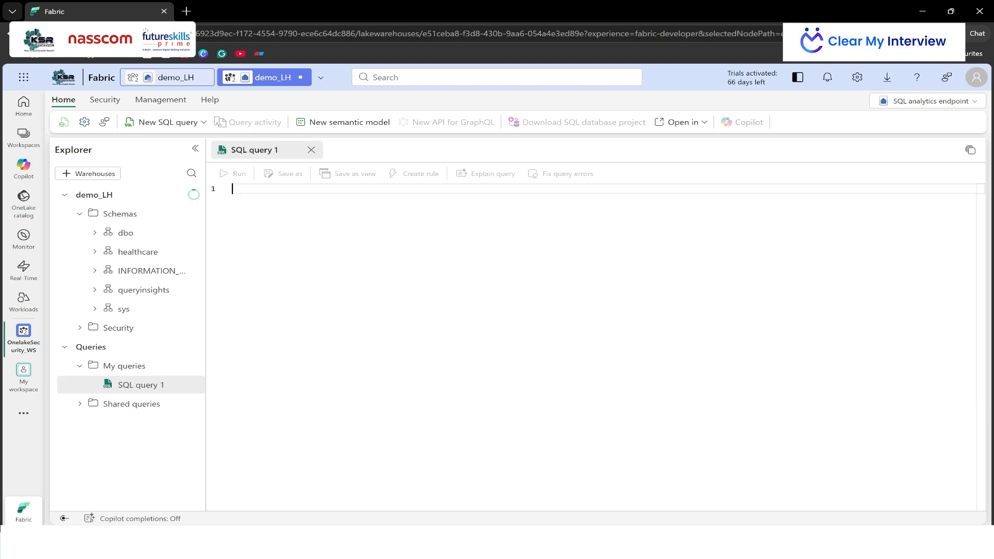
key("ctrl+v")
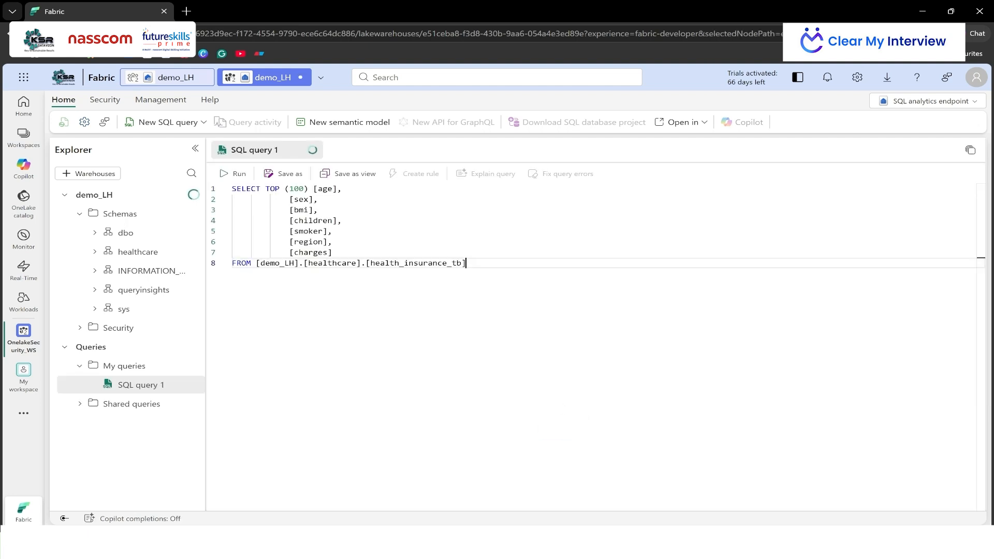
- Expand the healthcare schema's tables and run the full SELECT TOP (100) query on health_insurance_tb
left_click(94, 251)
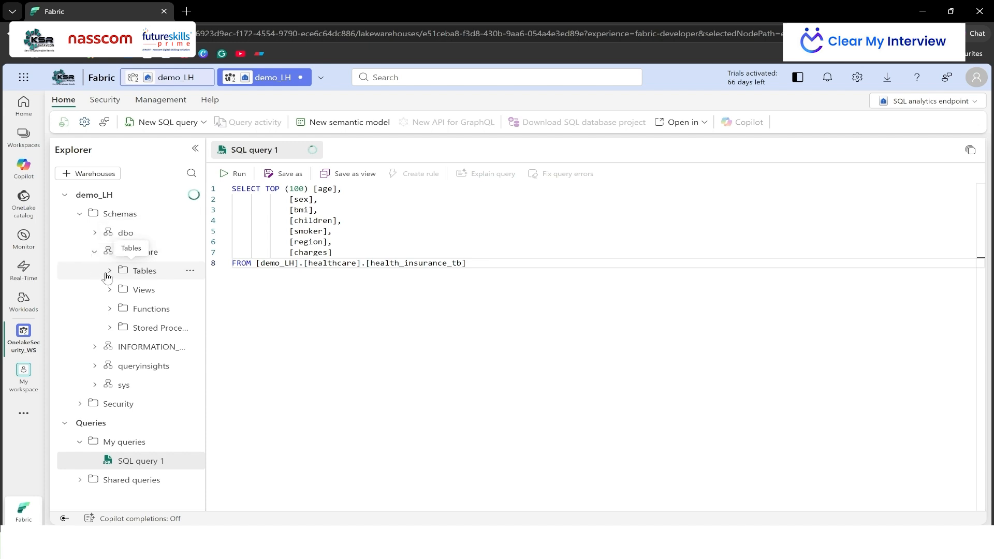
left_click(110, 270)
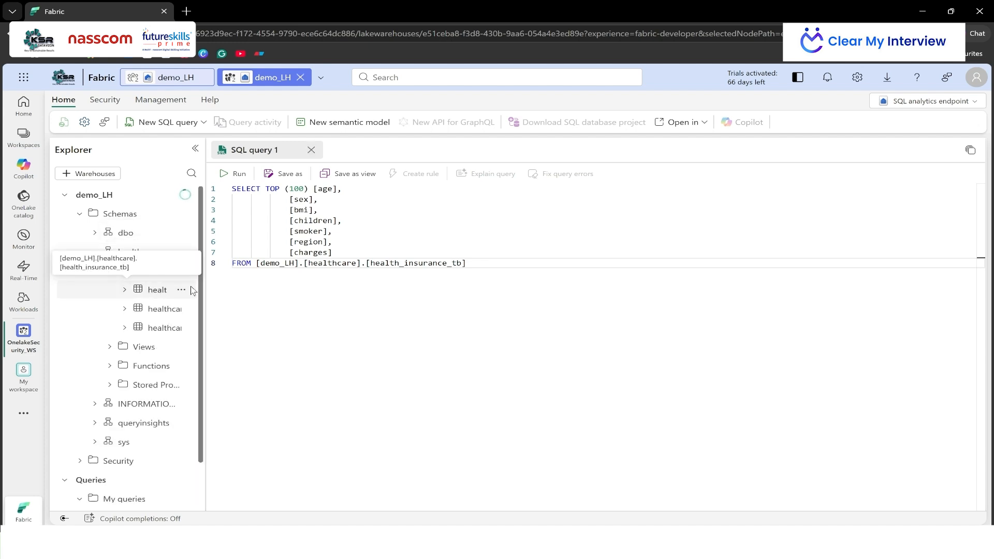
left_click_drag(466, 263, 232, 187)
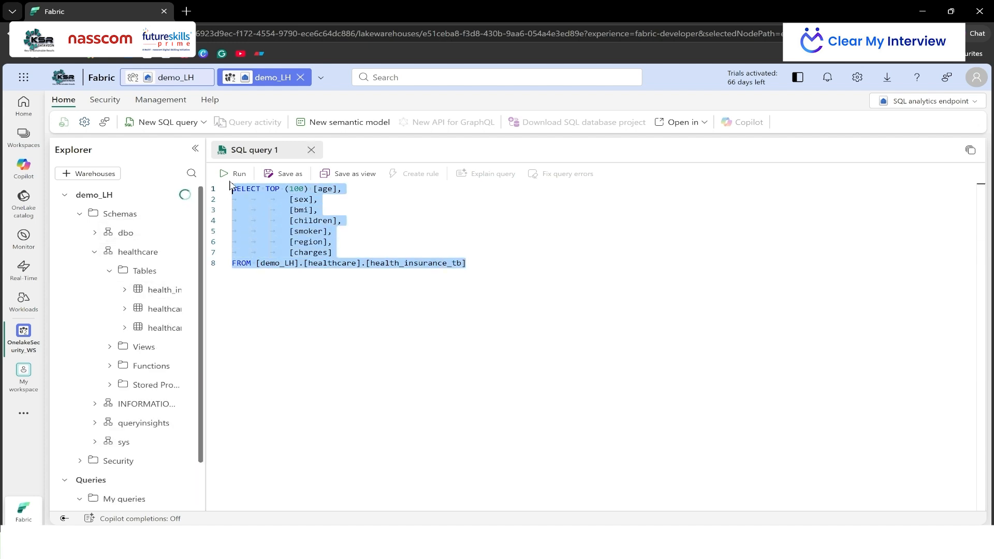
left_click(234, 174)
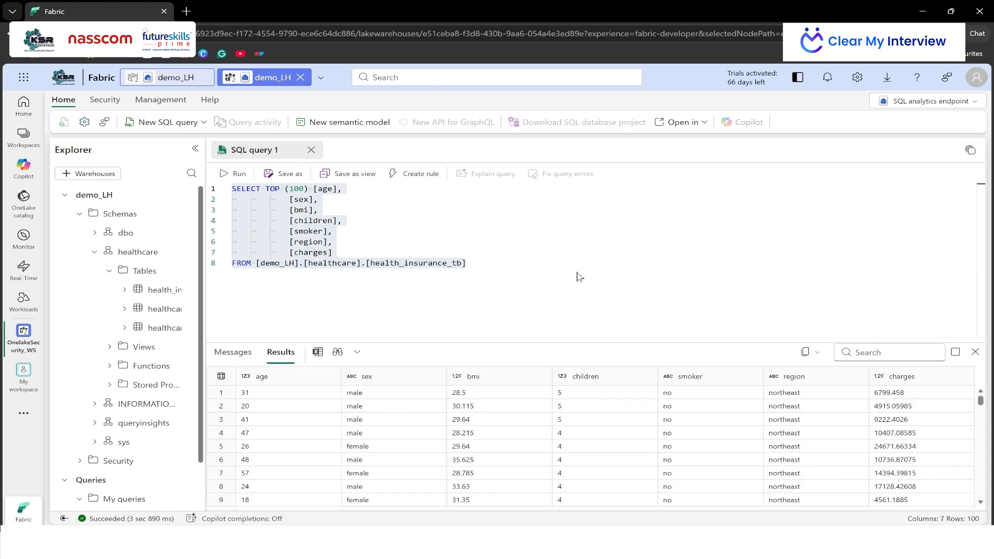
- Examine the region column through all the query results
left_click_drag(630, 345, 613, 287)
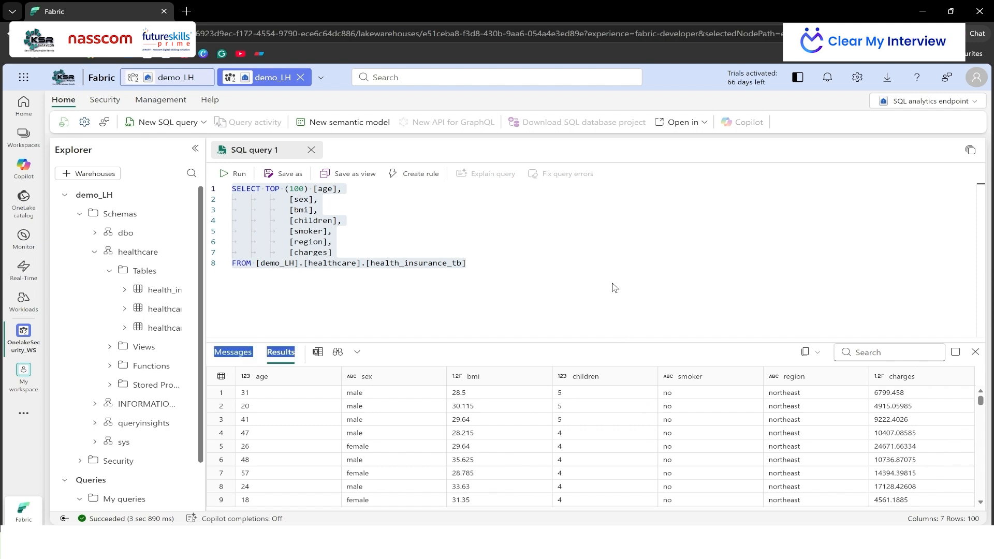
scroll(815, 415, "down", 4)
scroll(810, 421, "down", 15)
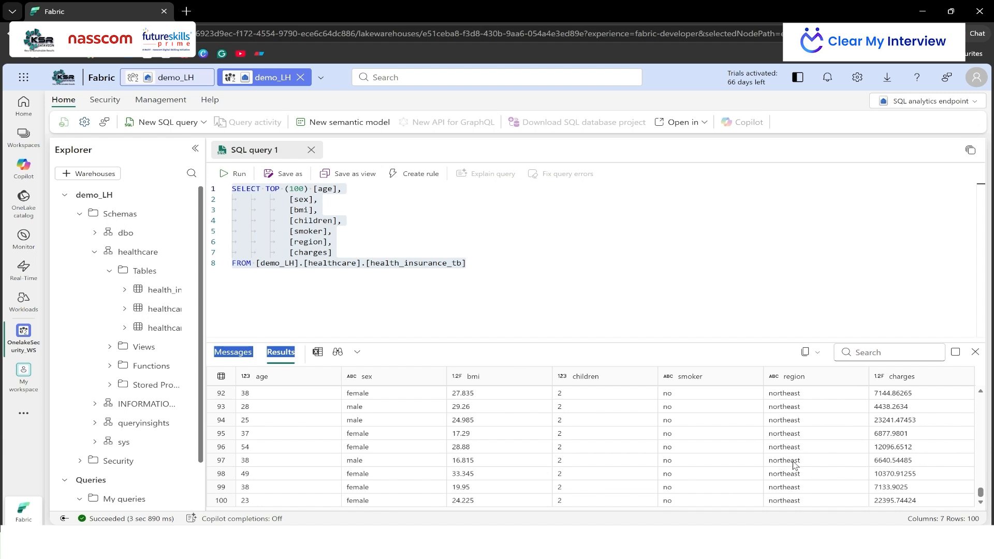
left_click(694, 438)
scroll(787, 441, "up", 15)
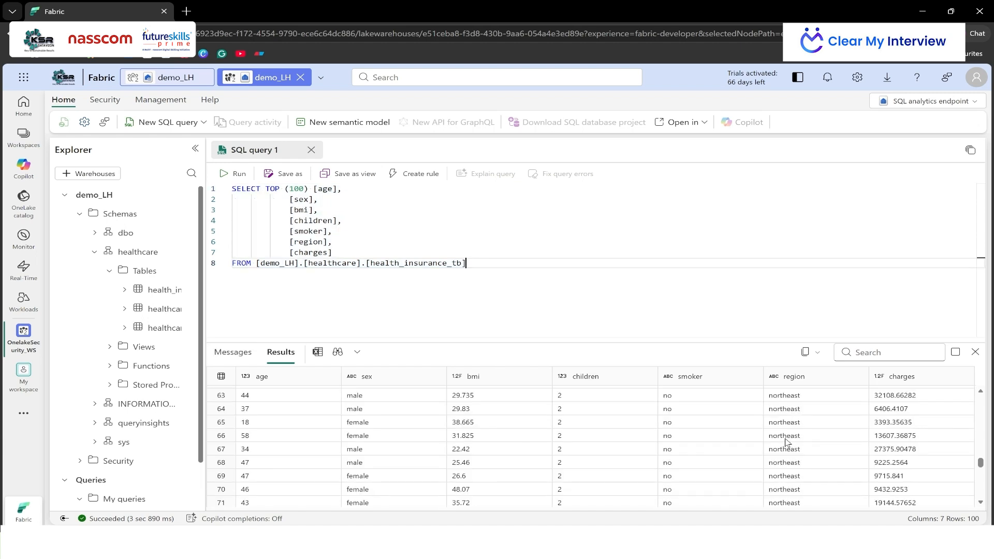
scroll(787, 441, "down", 10)
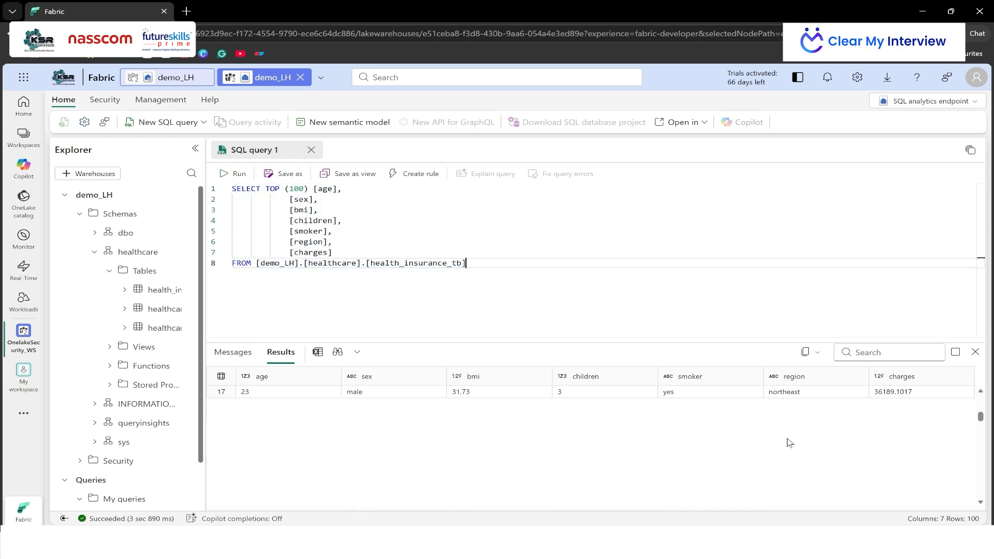
scroll(791, 440, "down", 10)
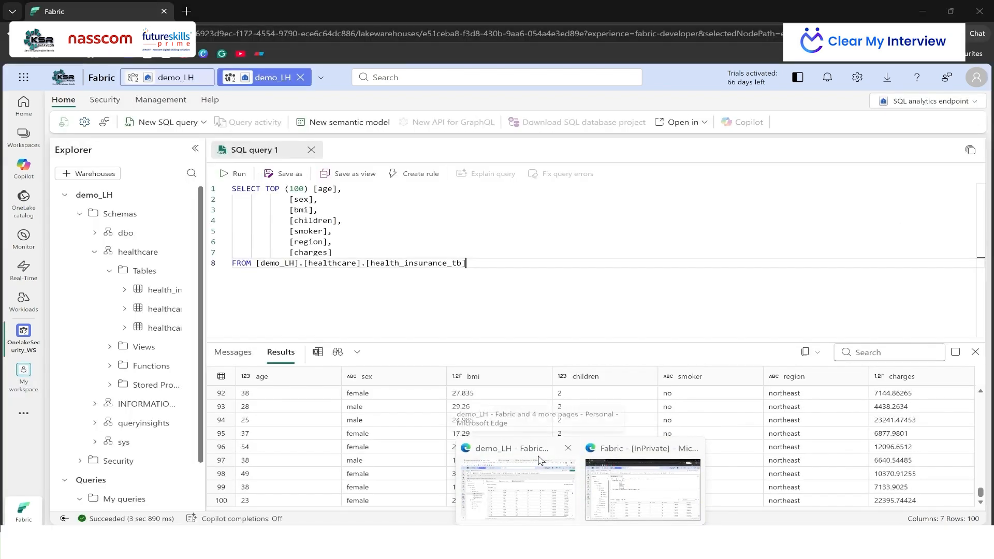
- Review the CLS part of the OneLake security diagram on the Excalidraw whiteboard and return to the demo_LH lakehouse
left_click(542, 462)
left_click(387, 7)
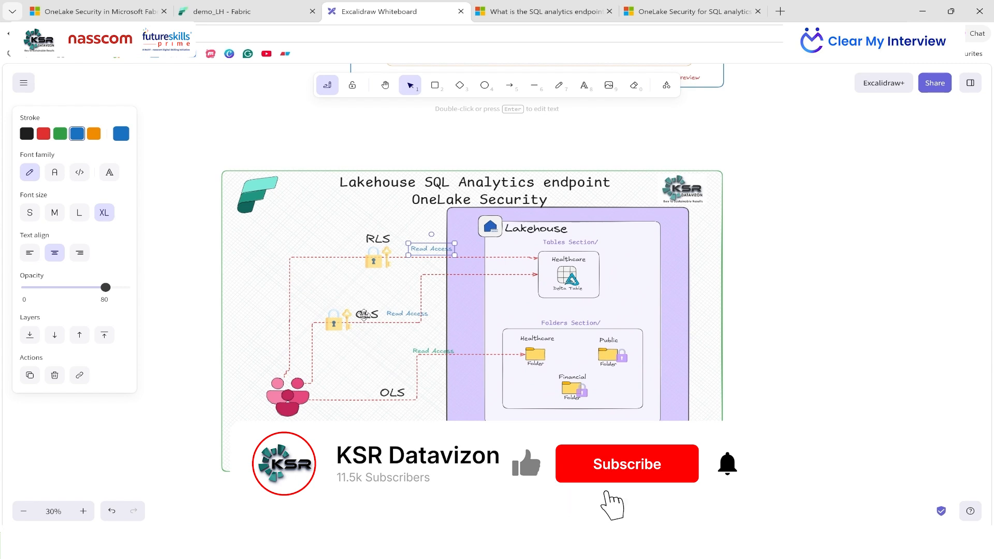
left_click(269, 15)
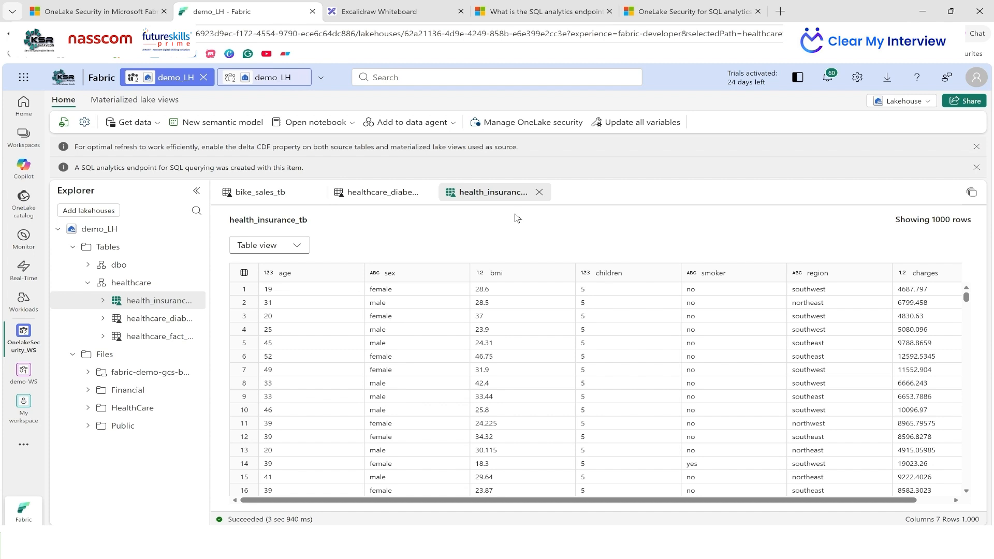
- Enable column-level security for the HealthcareAnalyst role on health_insurance_tb in the healthcare schema
left_click(551, 129)
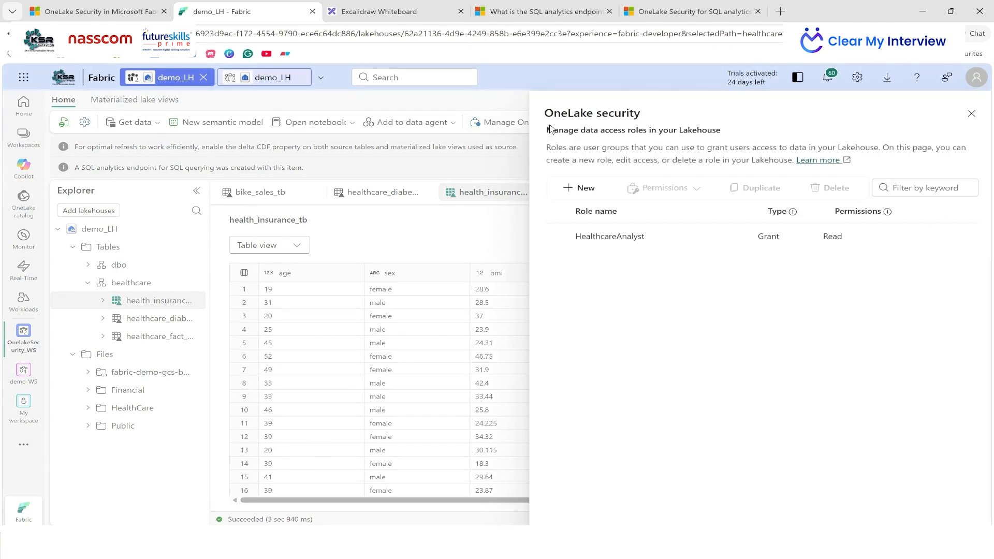
mouse_move(748, 248)
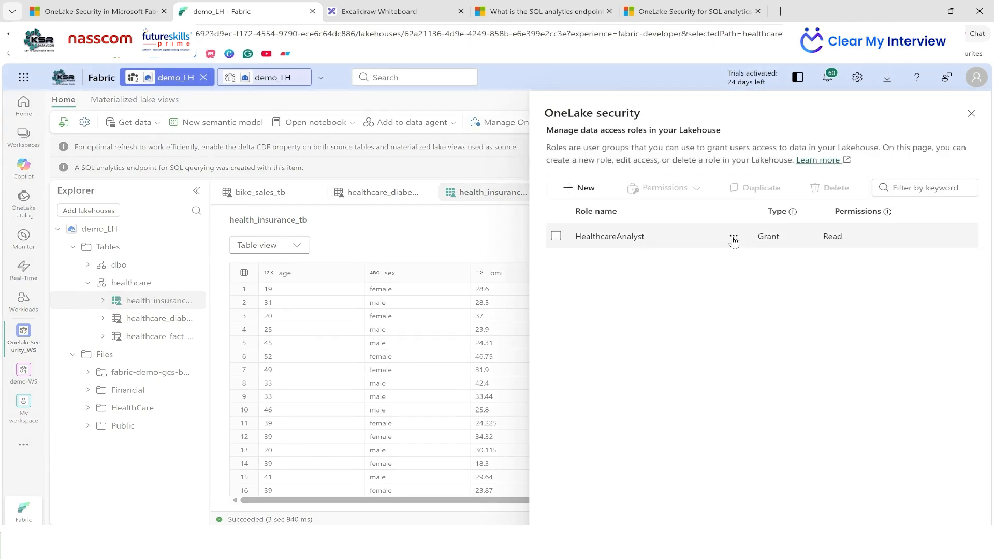
left_click(733, 237)
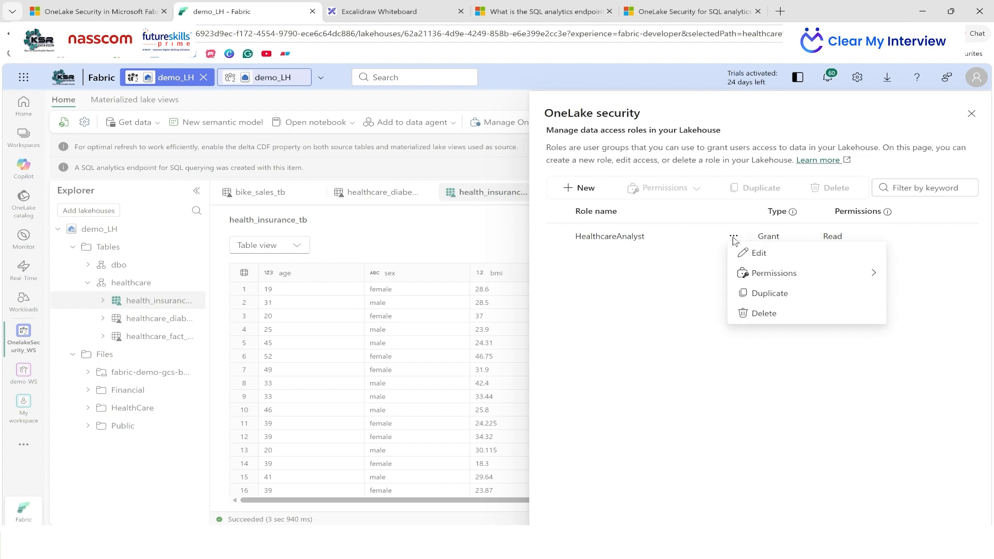
mouse_move(757, 272)
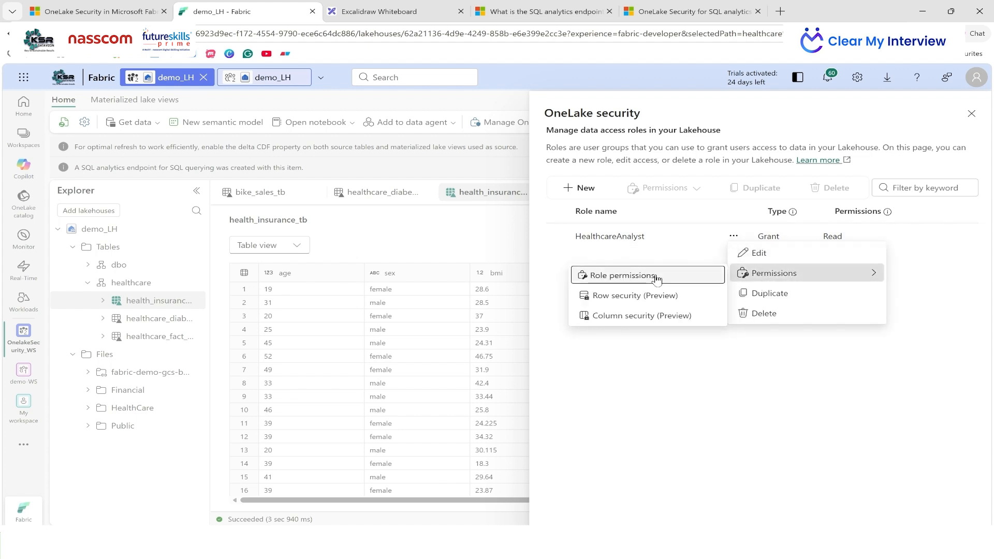
left_click(652, 322)
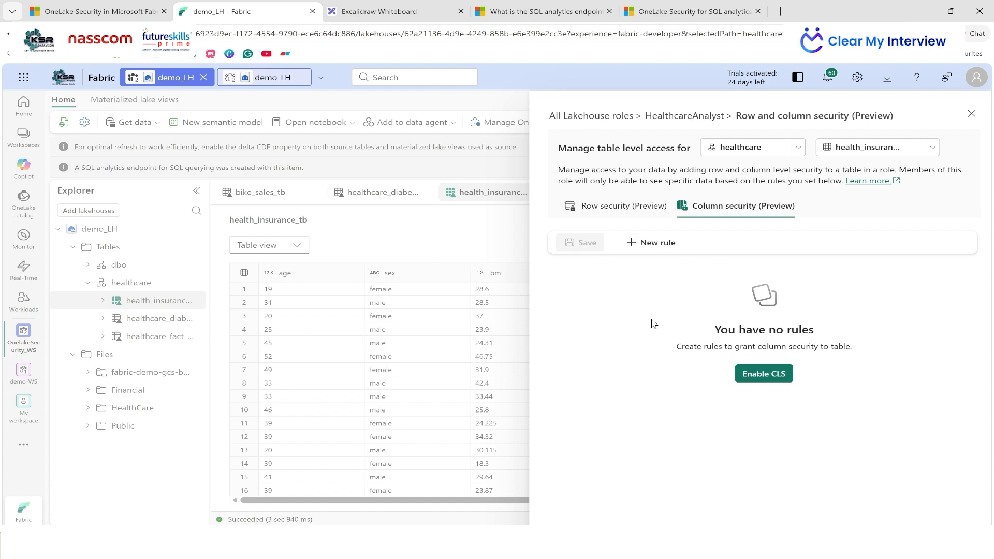
left_click(762, 380)
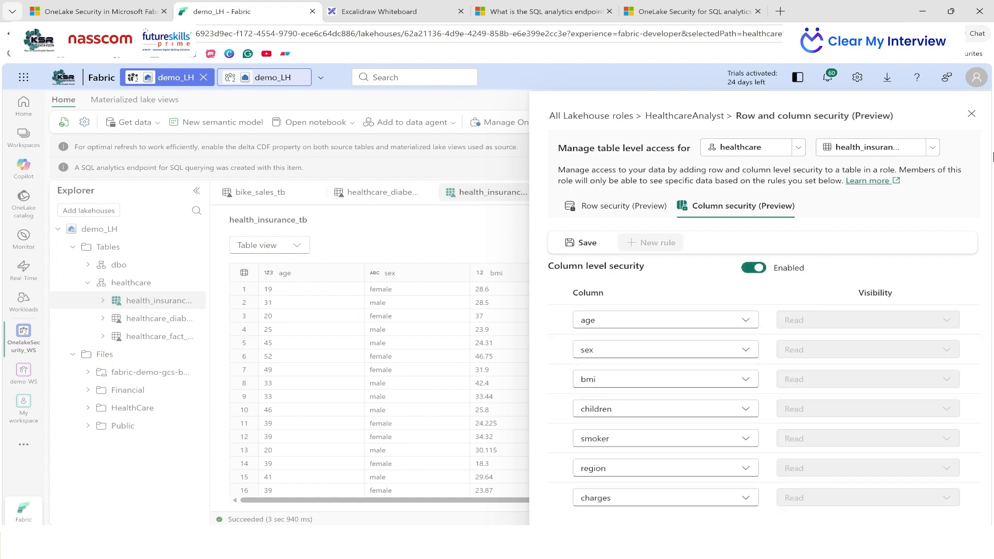
left_click(900, 152)
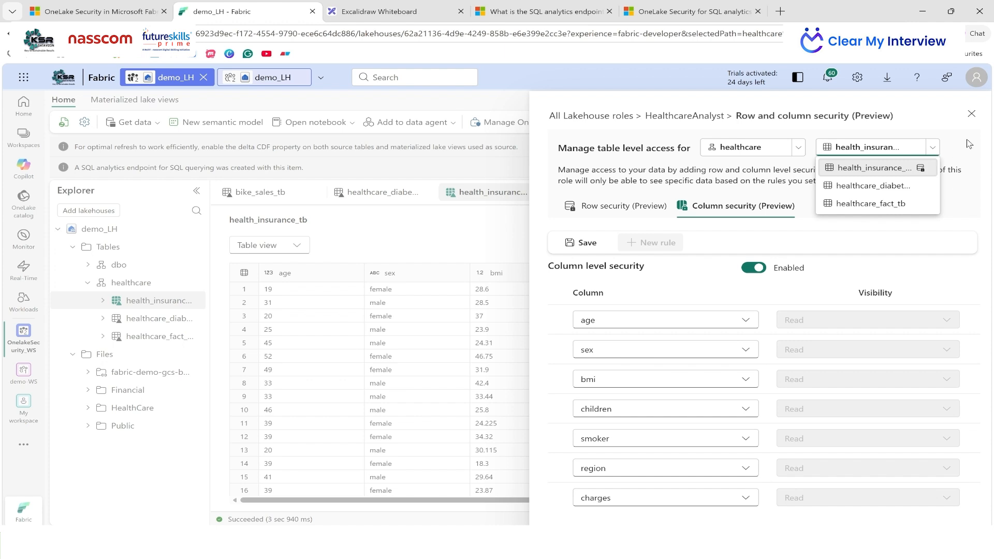
left_click(925, 166)
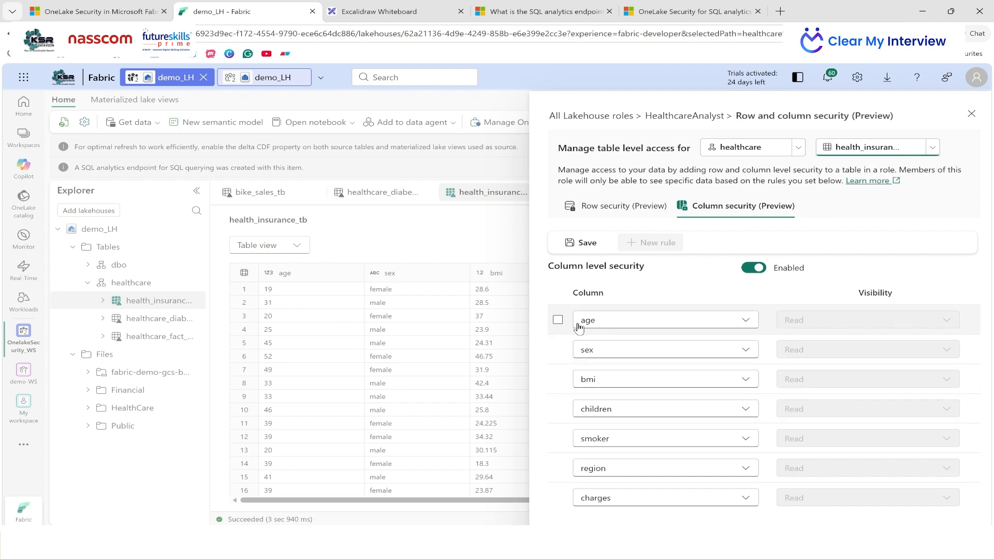
- Check the columns in the viewer's query results and return to the role's column security settings
mouse_move(580, 543)
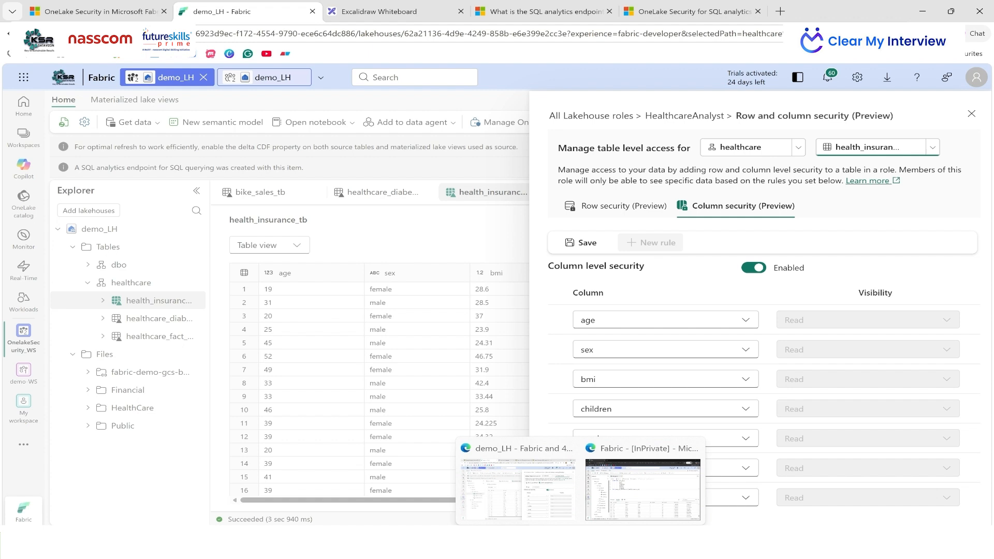
left_click(616, 453)
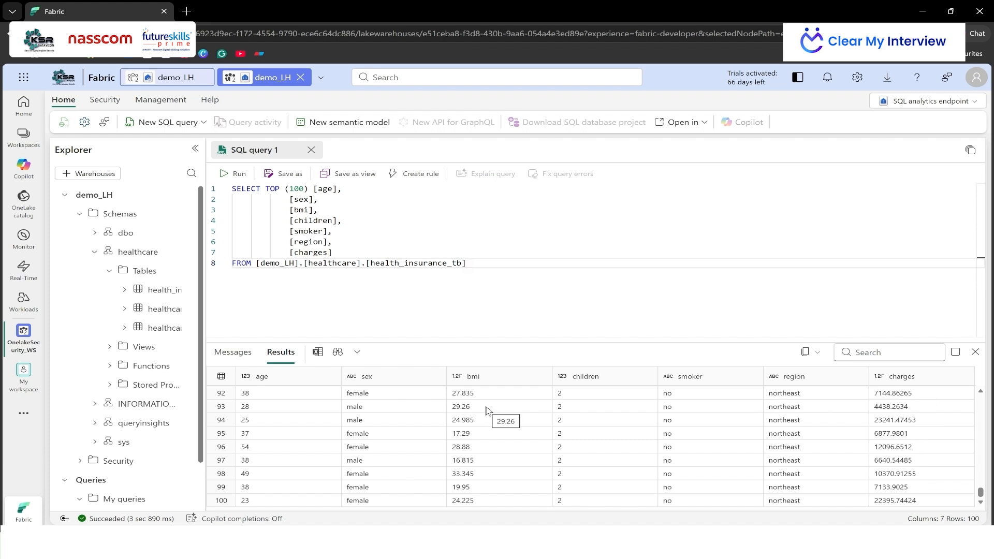
mouse_move(580, 538)
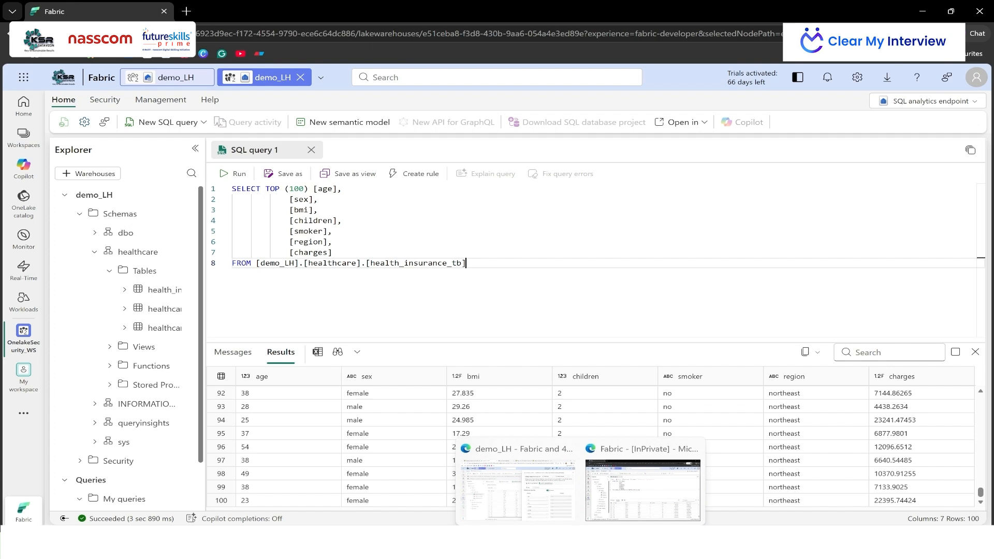
left_click(531, 480)
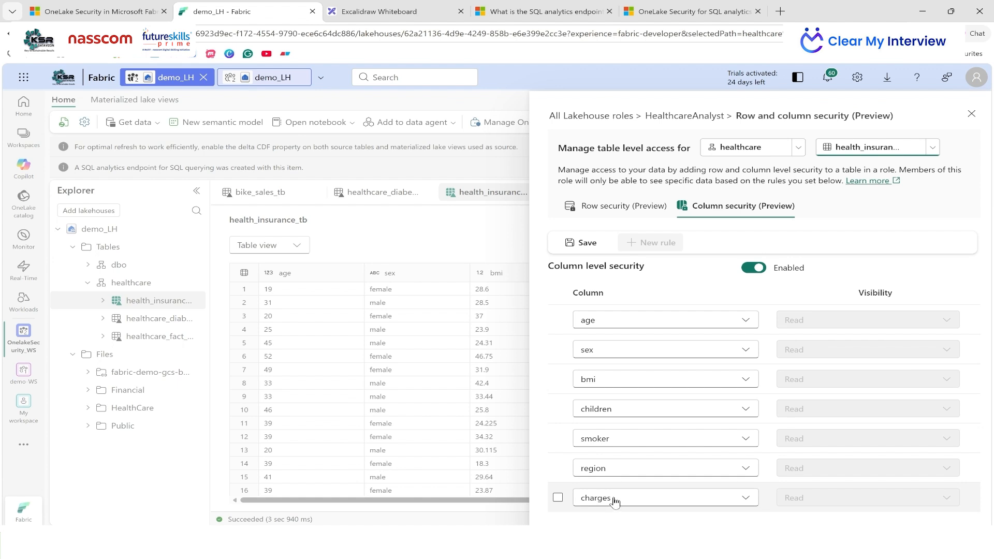
- Remove the charges column from the allowed columns, save the column security rule, and close the OneLake security settings
left_click(557, 498)
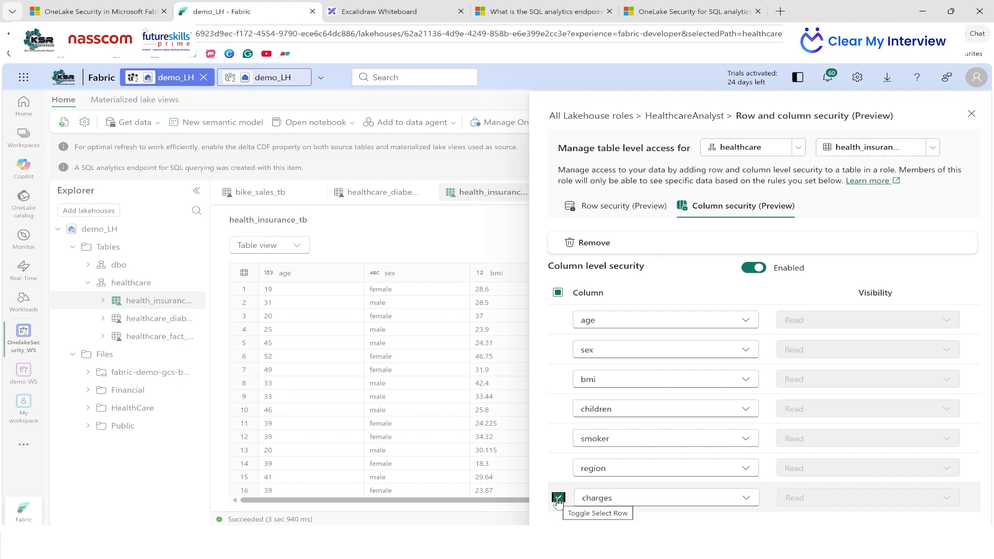
left_click(594, 243)
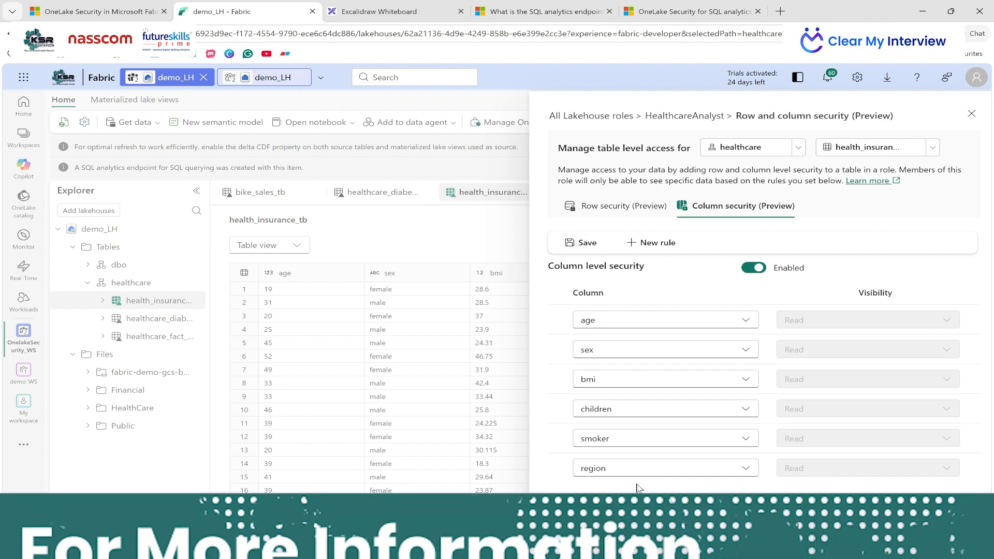
left_click(585, 245)
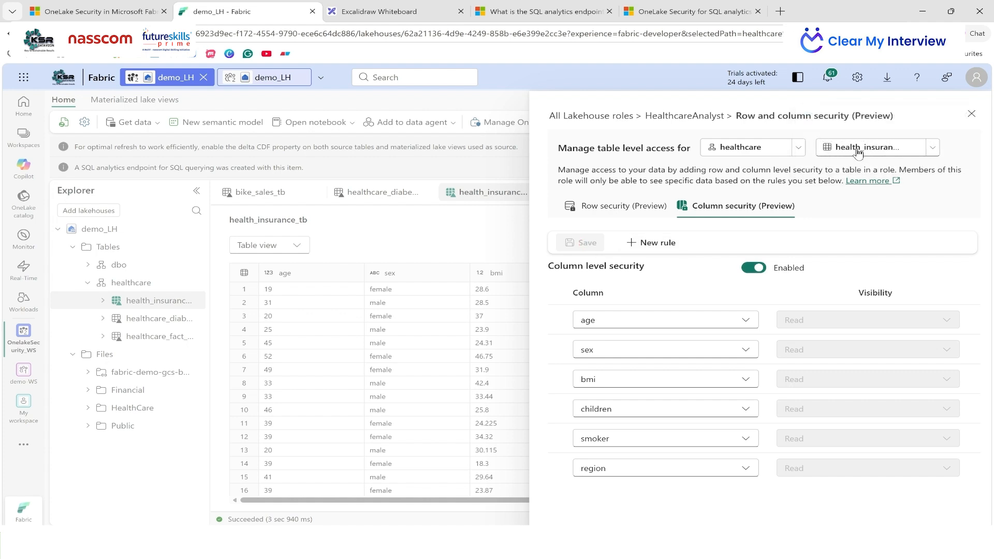
left_click(969, 115)
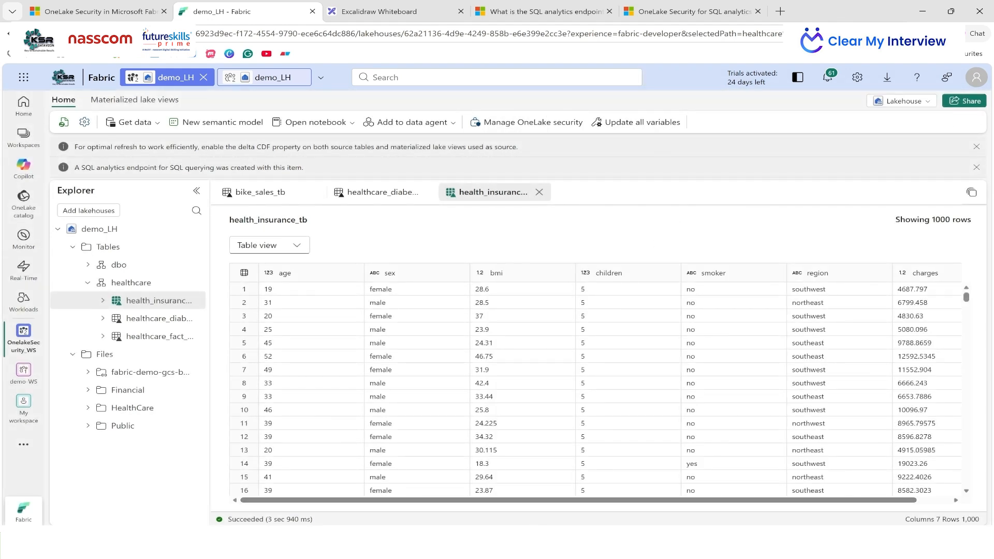
- Copy the health_insurance_tb query in the viewer's window, close the stale query, and paste it into a new SQL query
left_click(629, 454)
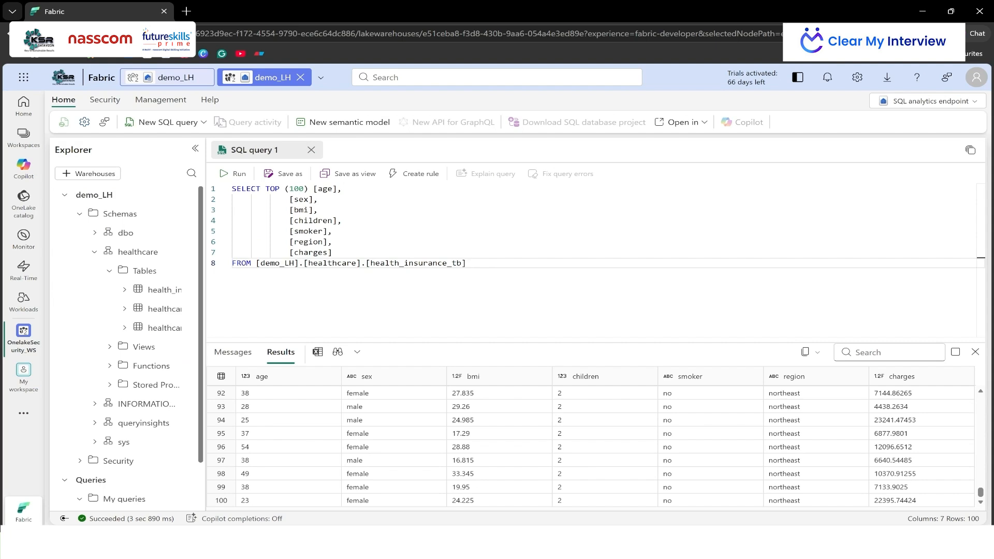
left_click_drag(466, 263, 232, 189)
key("ctrl+c")
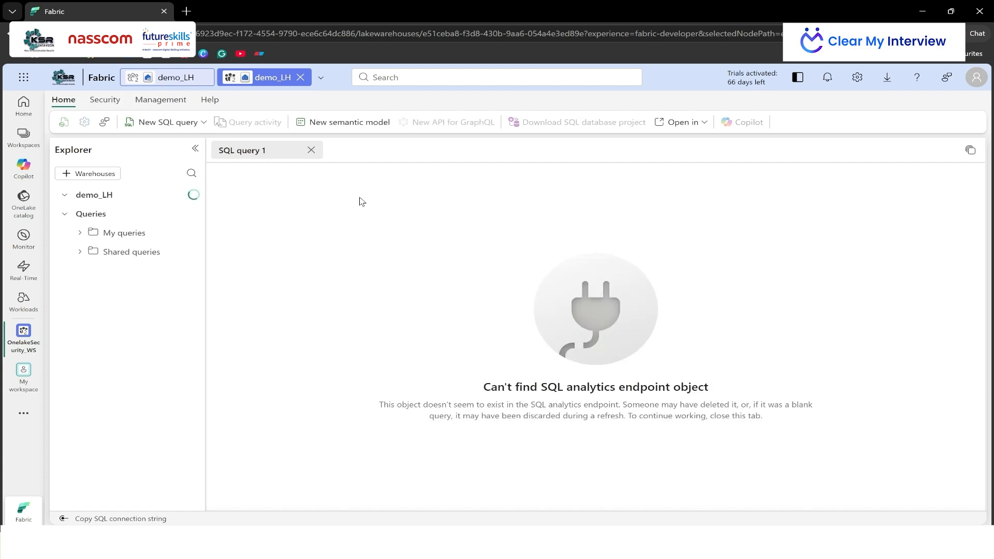
left_click(311, 150)
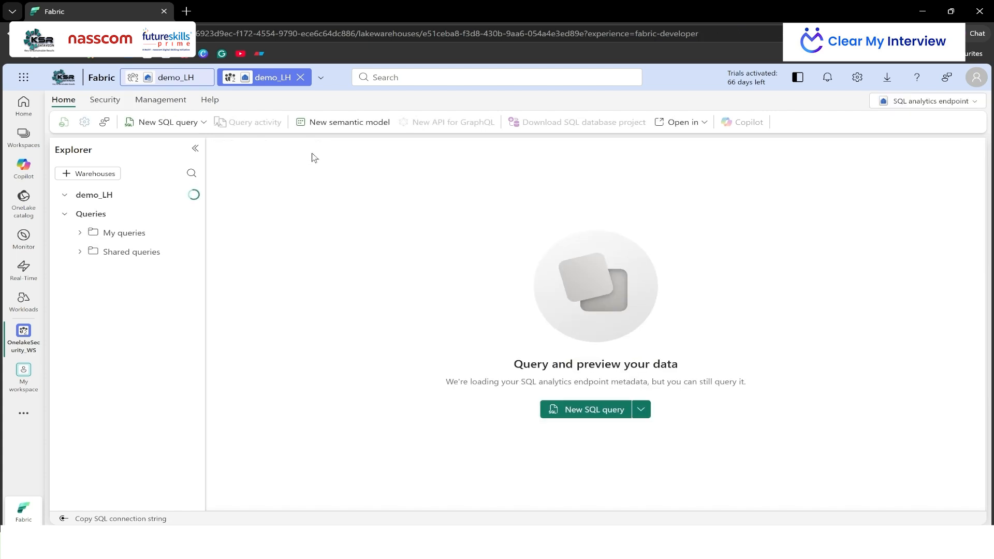
left_click(584, 410)
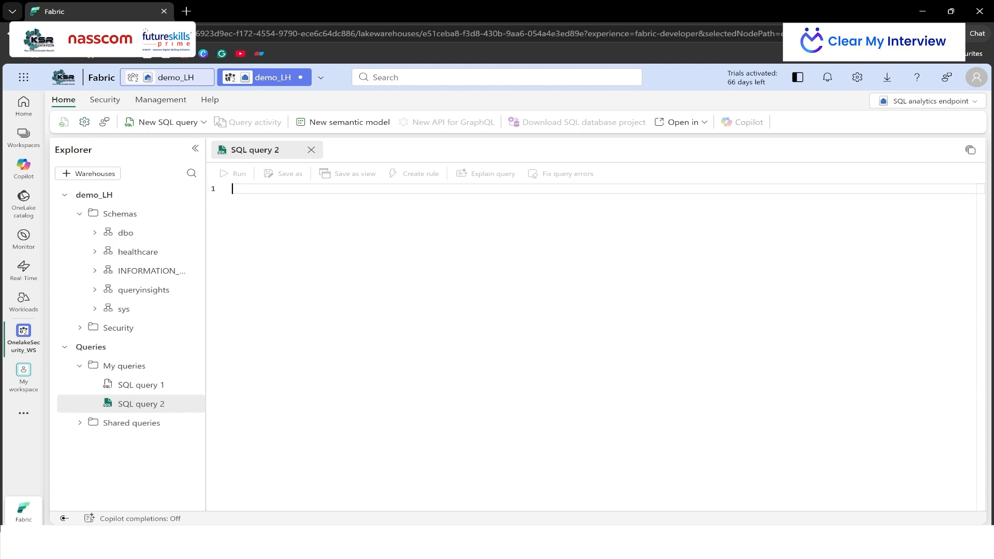
key("ctrl+v")
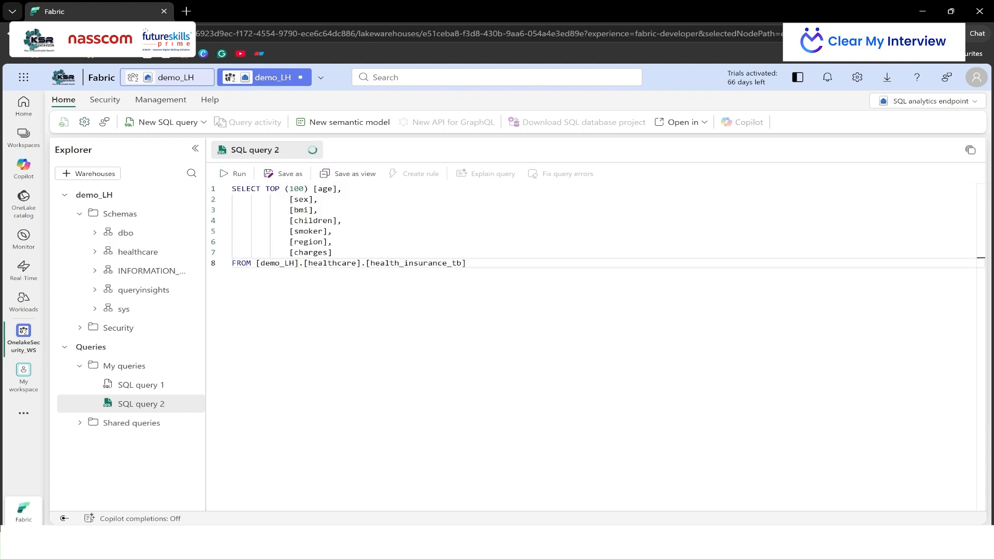
- Review the columns selected in the new query, including charges, and run the whole statement as the viewer
left_click(325, 188)
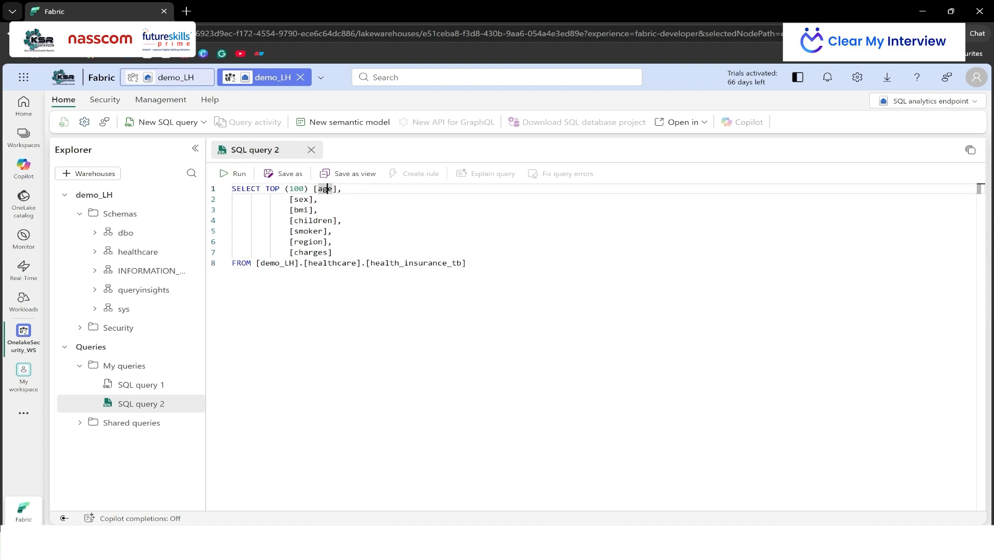
left_click(301, 199)
left_click(299, 209)
left_click(311, 220)
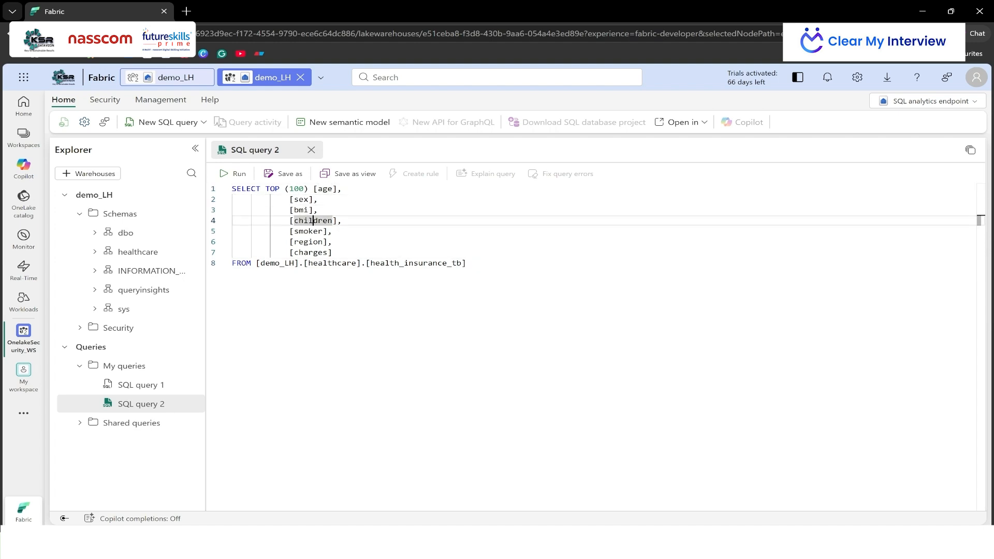
left_click(308, 231)
left_click(313, 242)
left_click(314, 252)
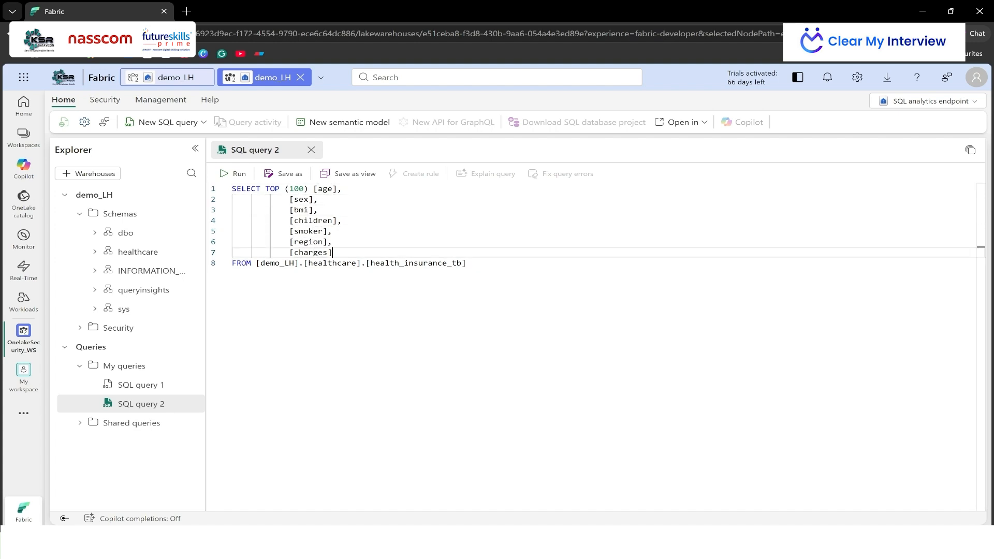
left_click_drag(333, 253, 290, 252)
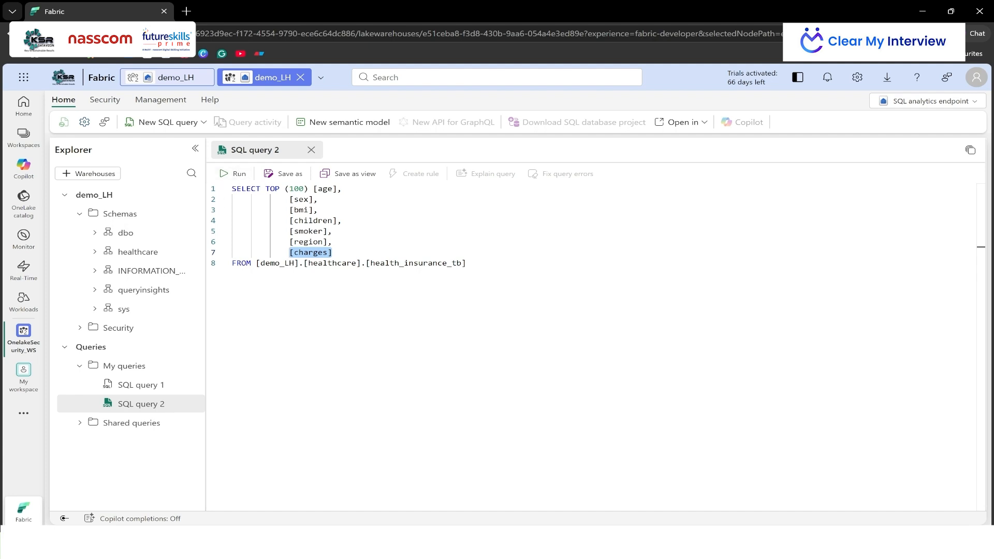
left_click(467, 263)
key("ctrl+a")
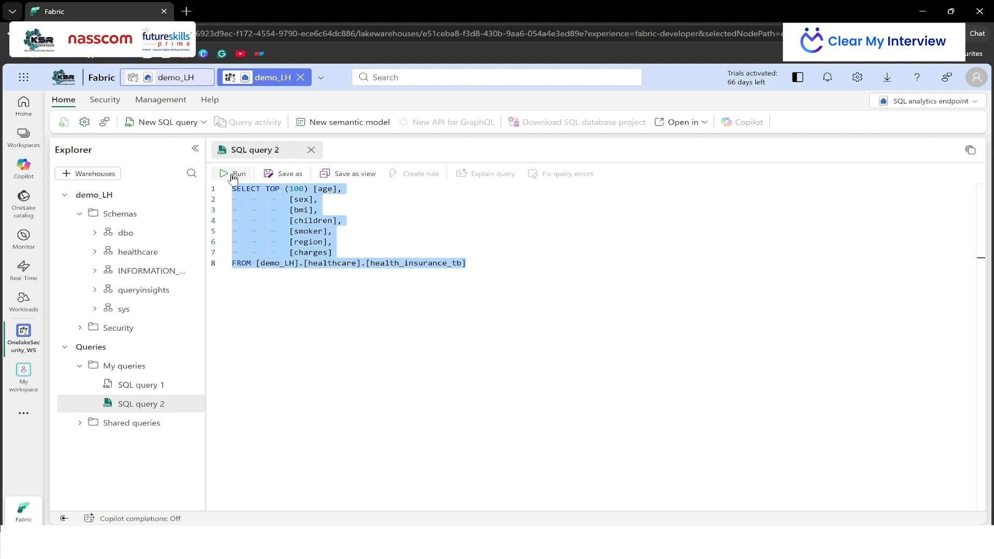
left_click(234, 175)
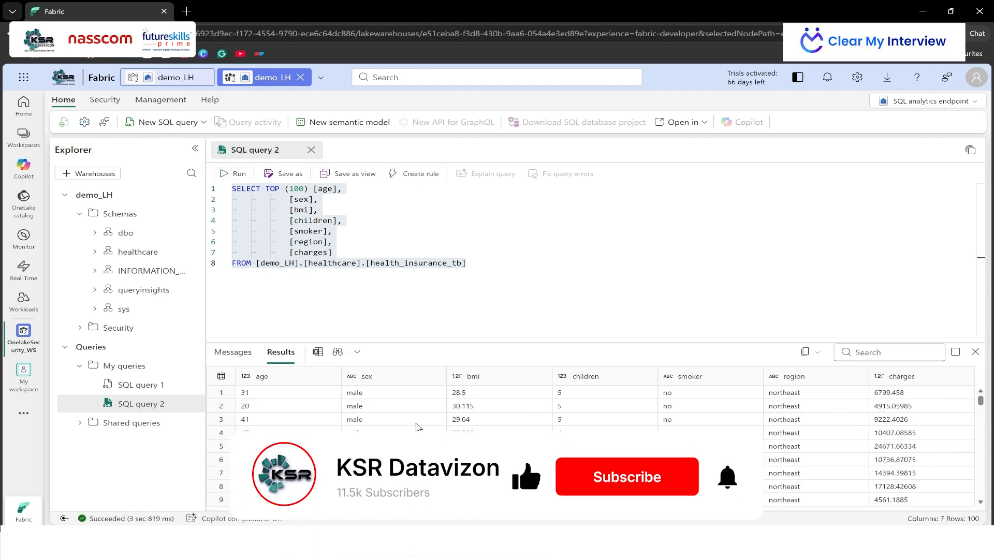
- Copy the SELECT statement, clear it from SQL query 2, and reload the viewer's SQL analytics endpoint page
left_click(466, 263)
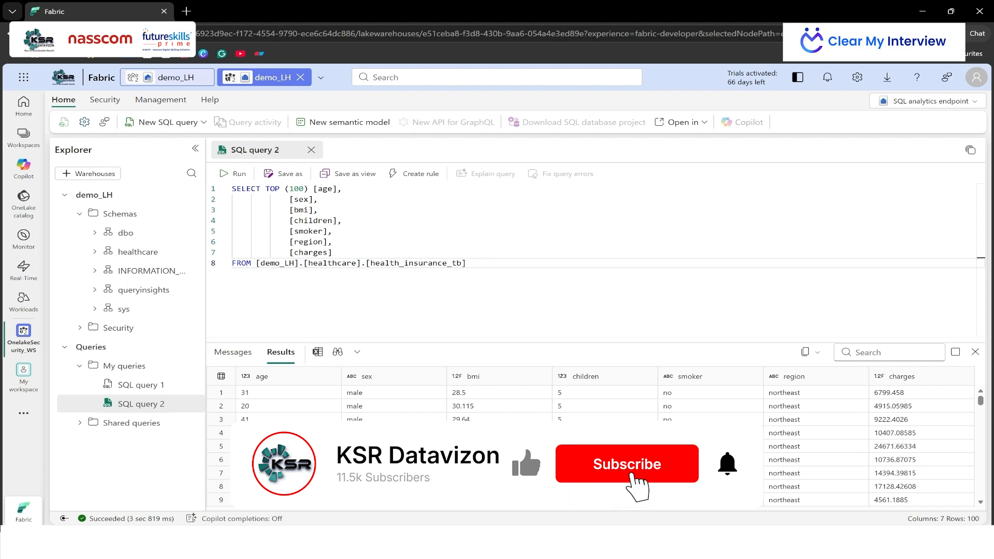
left_click_drag(467, 263, 232, 189)
key("ctrl+c")
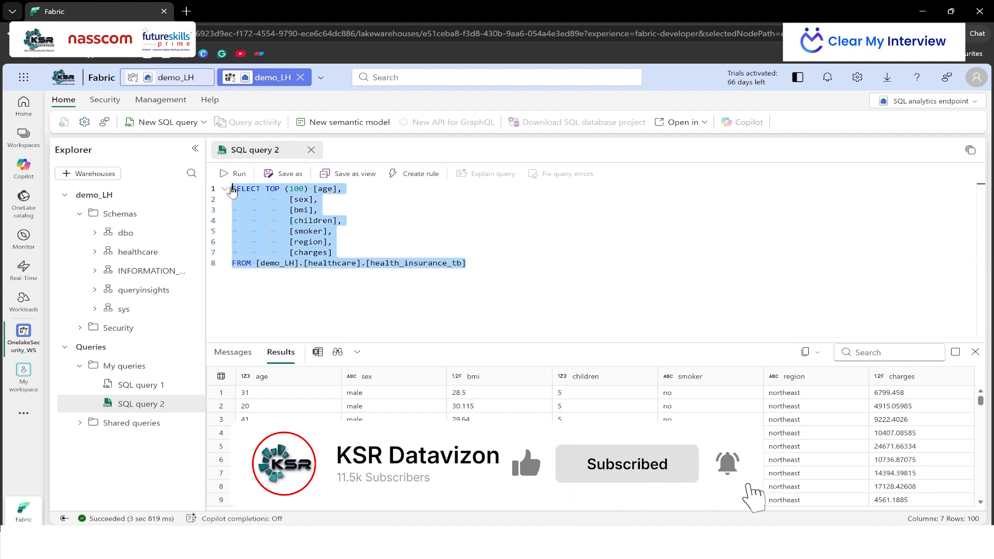
key("Delete")
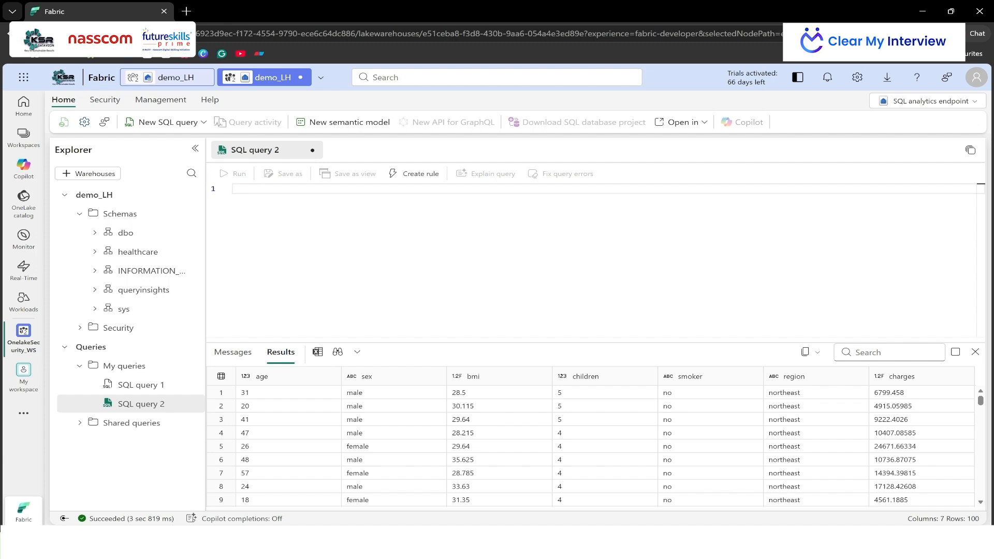
left_click(41, 33)
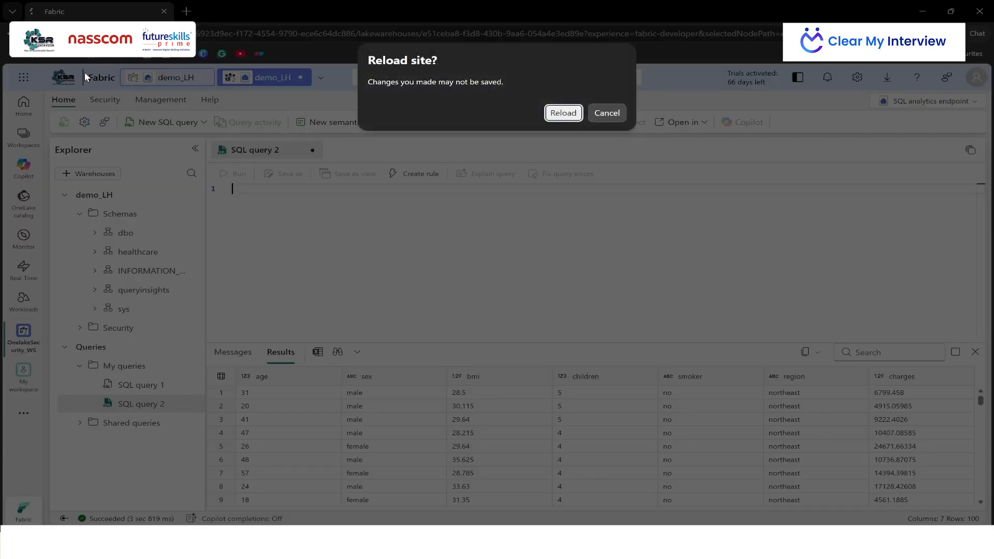
left_click(563, 113)
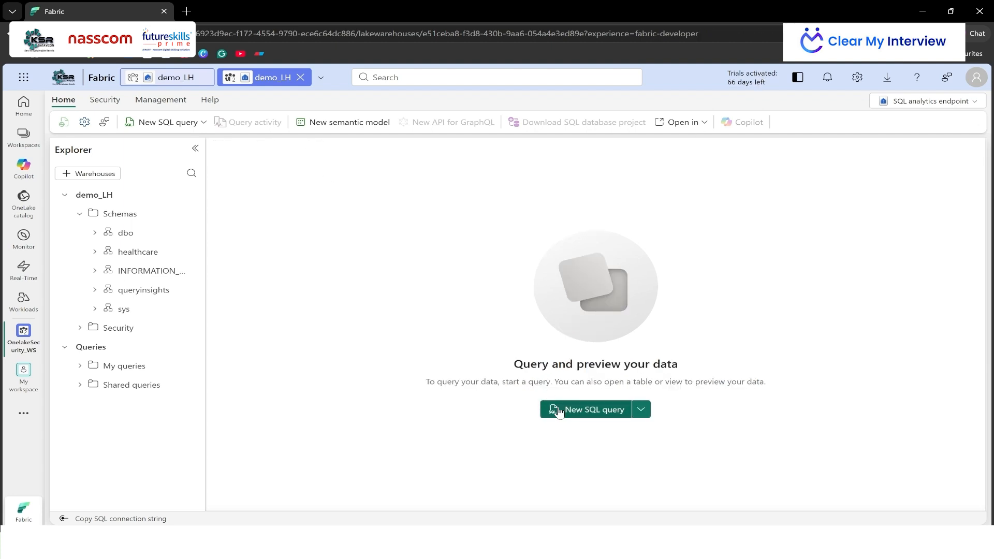
- Create another SQL query, paste the health_insurance_tb SELECT statement with the charges column, and run it
left_click(559, 411)
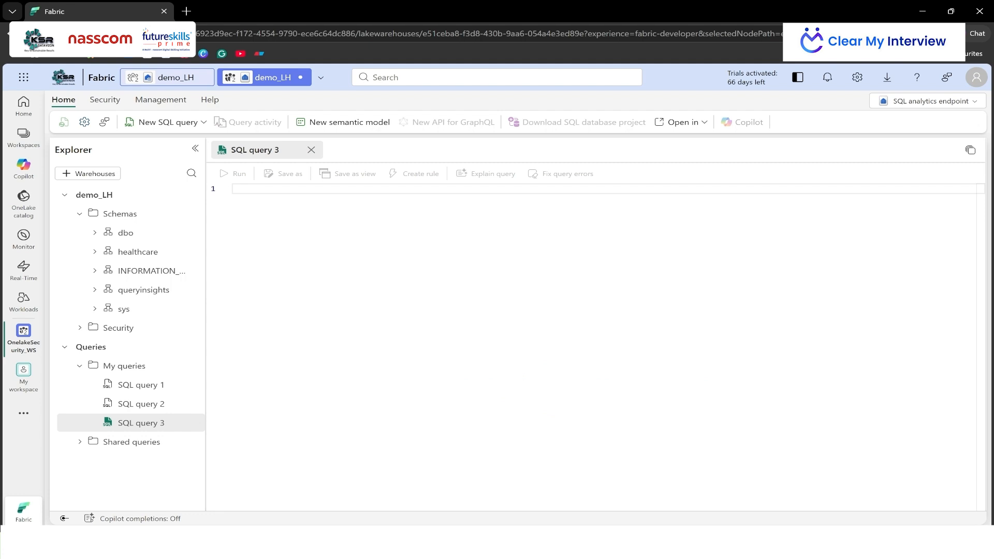
key("ctrl+v")
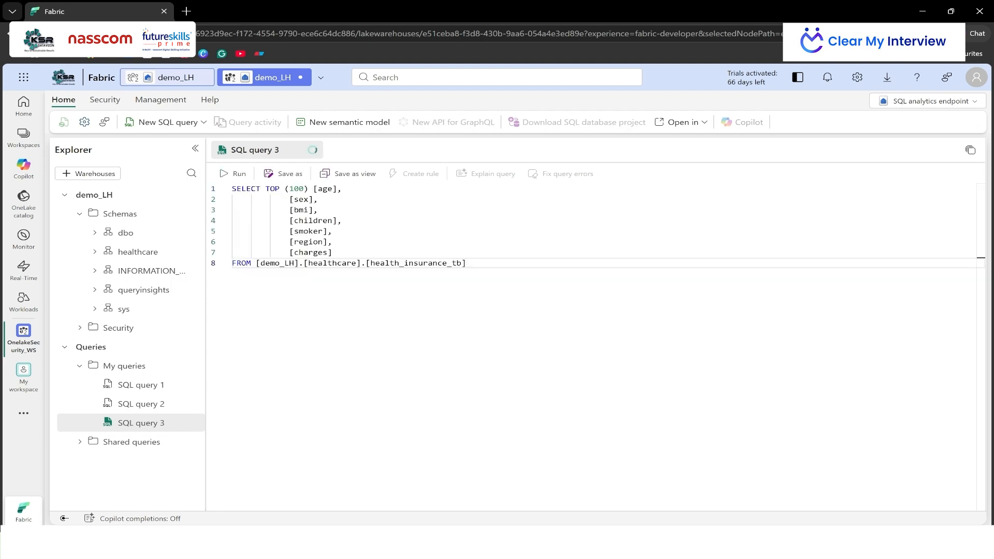
left_click_drag(466, 263, 232, 188)
left_click(228, 174)
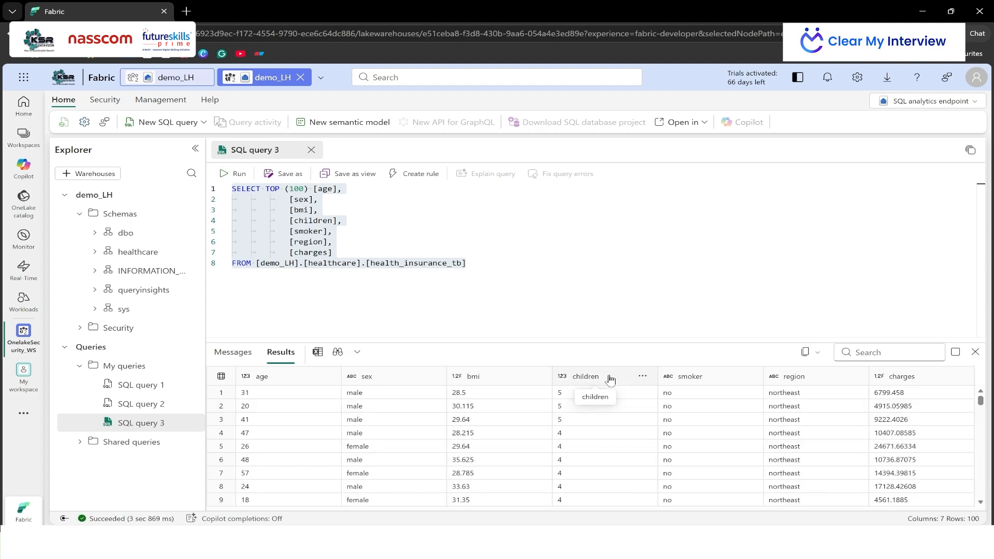
- Check HealthcareAnalyst's column security rule on health_insurance_tb in the owner's lakehouse window and close the OneLake security settings
mouse_move(581, 542)
left_click(509, 453)
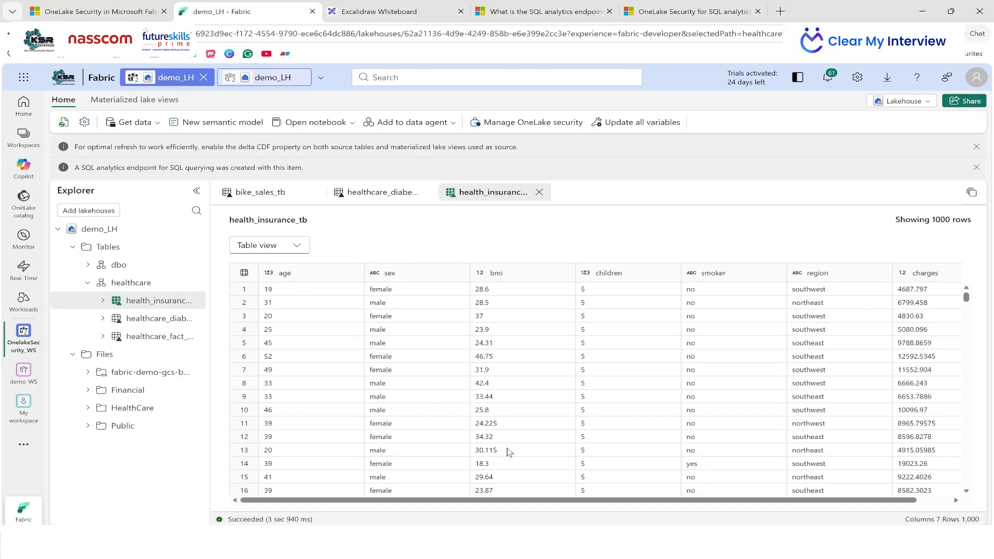
left_click(510, 126)
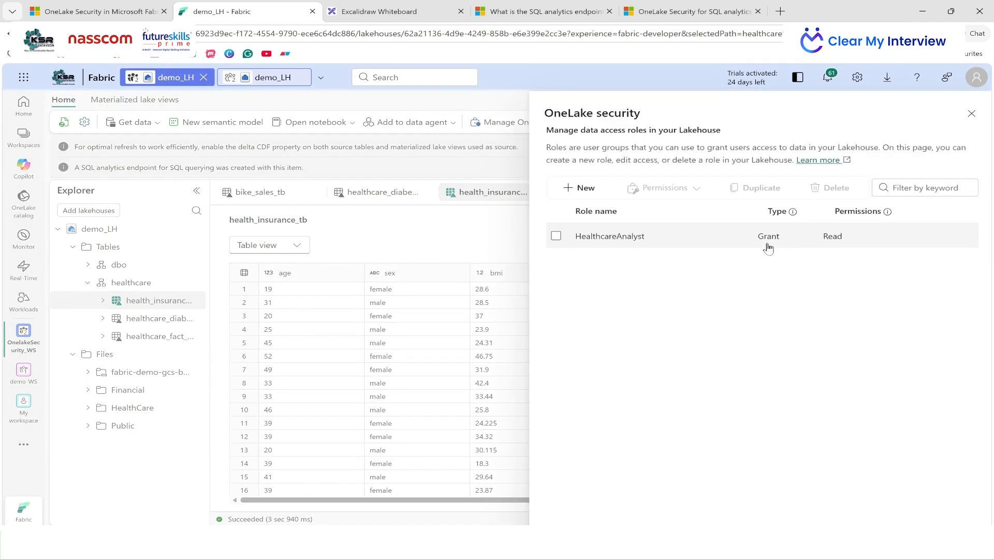
left_click(731, 241)
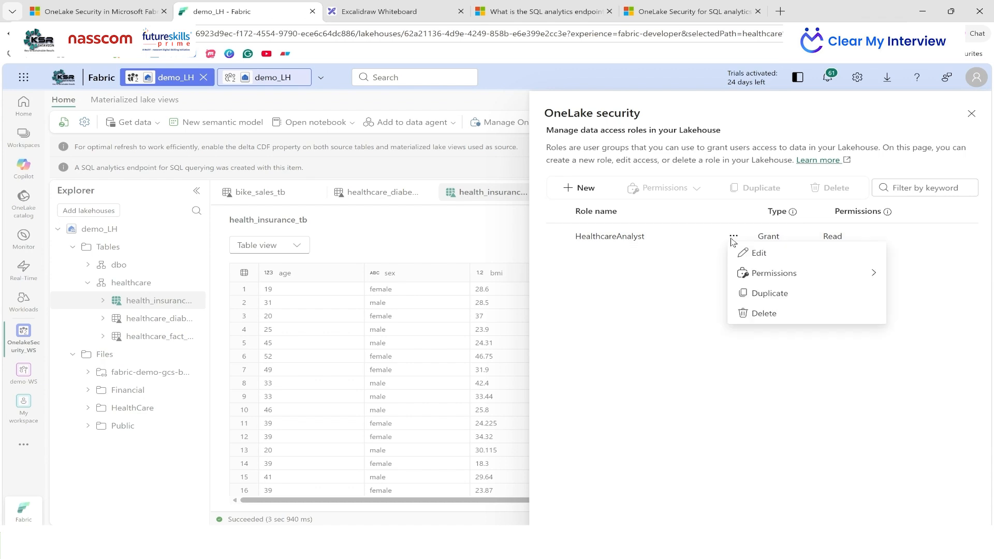
mouse_move(764, 271)
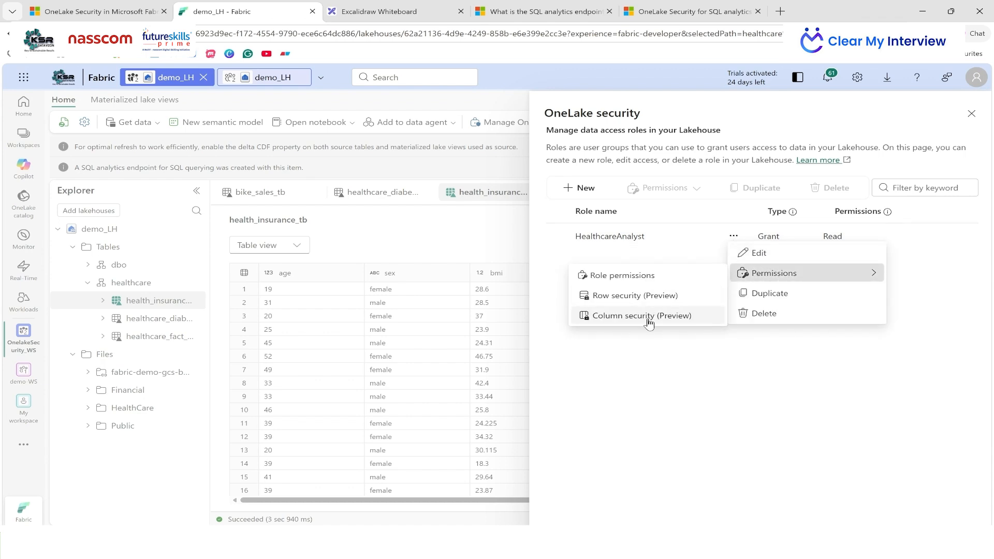
left_click(783, 253)
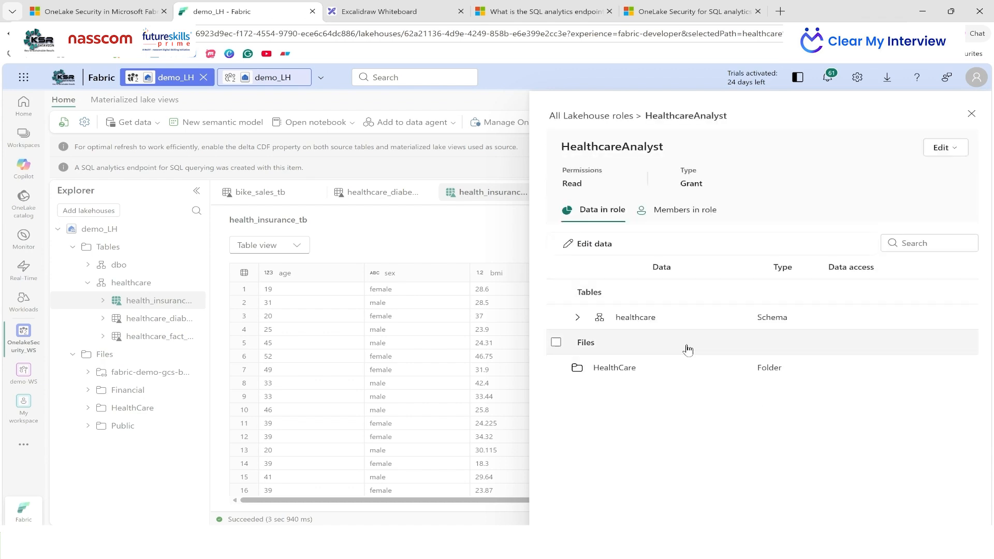
left_click(579, 316)
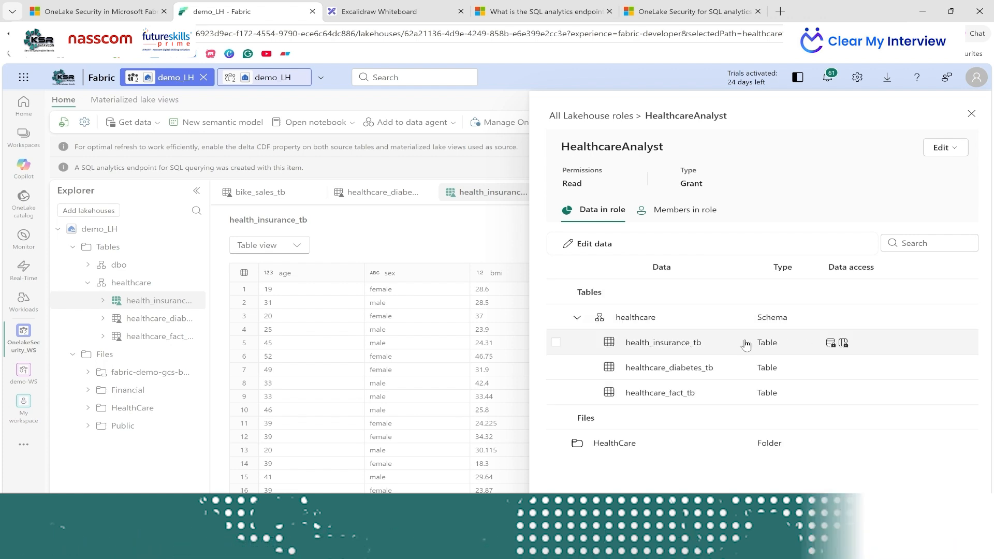
left_click(720, 343)
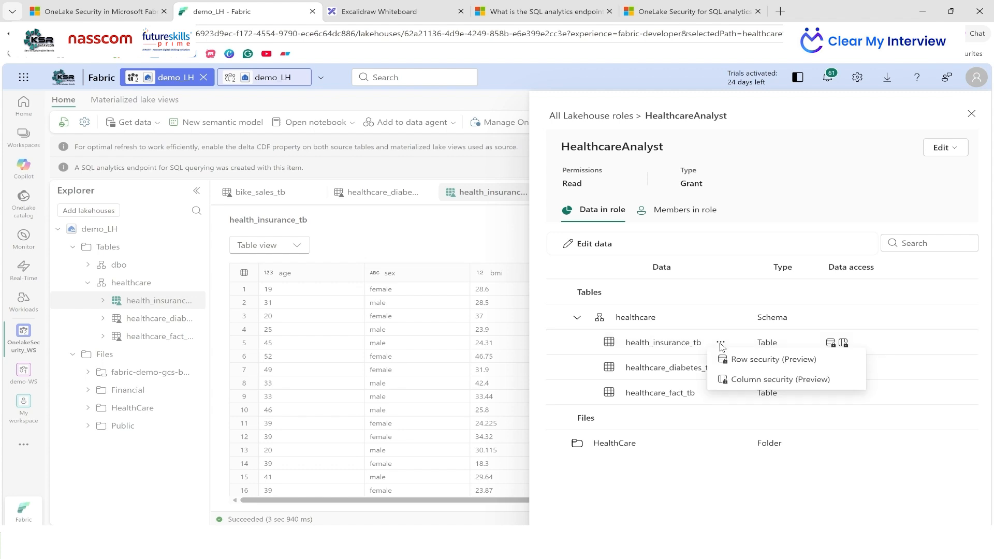
left_click(745, 380)
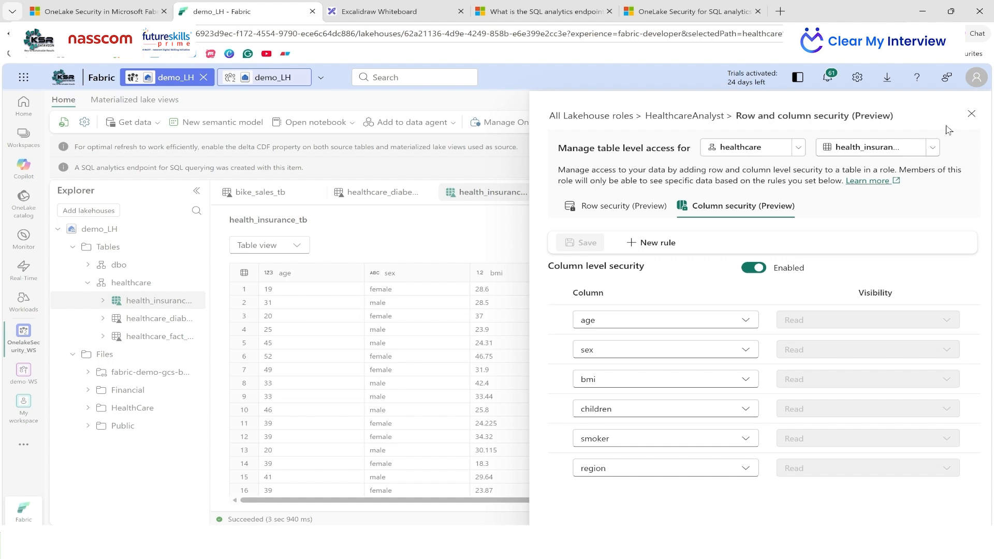
left_click(971, 113)
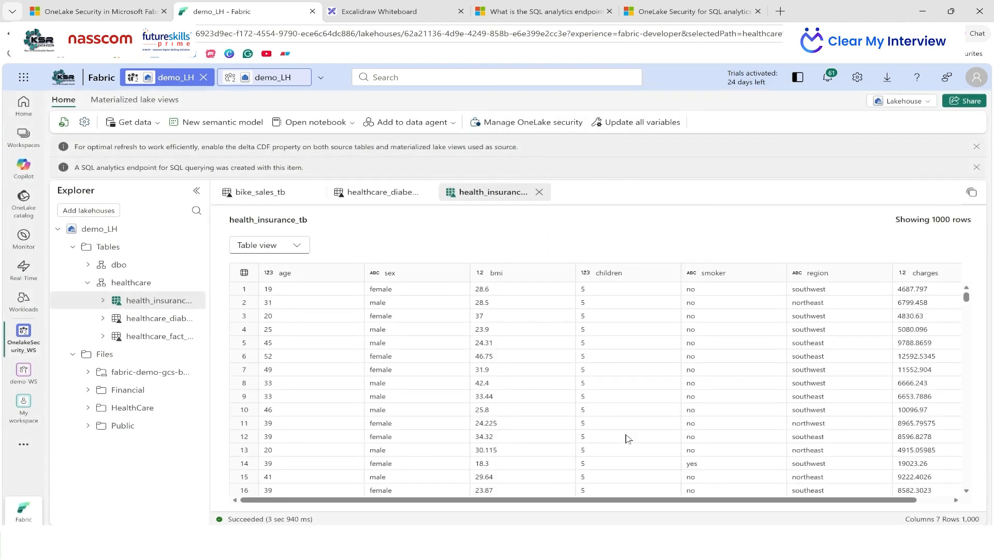
- Return to the viewer's window, rerun the query that includes charges, and examine the message it returns
mouse_move(581, 542)
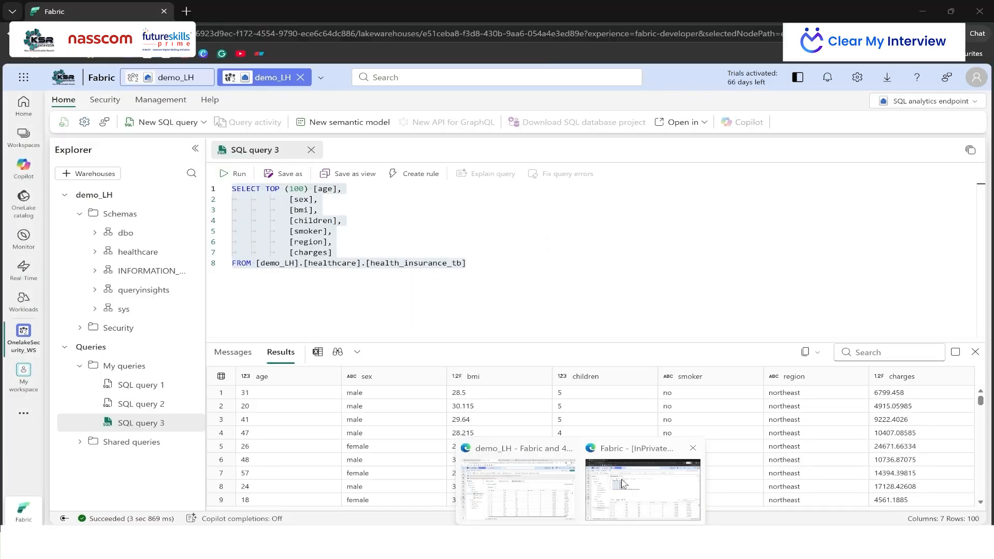
left_click(623, 483)
left_click(510, 293)
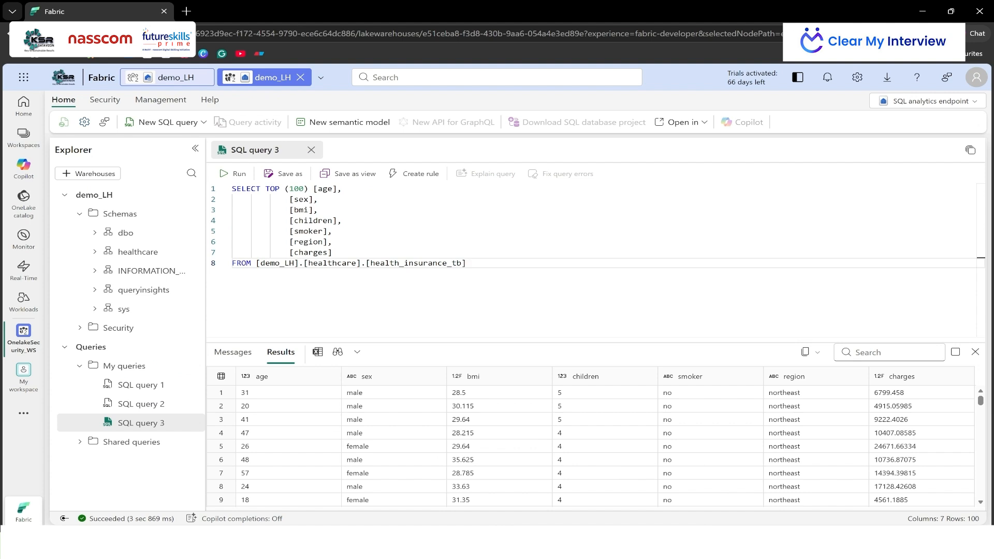
left_click(235, 174)
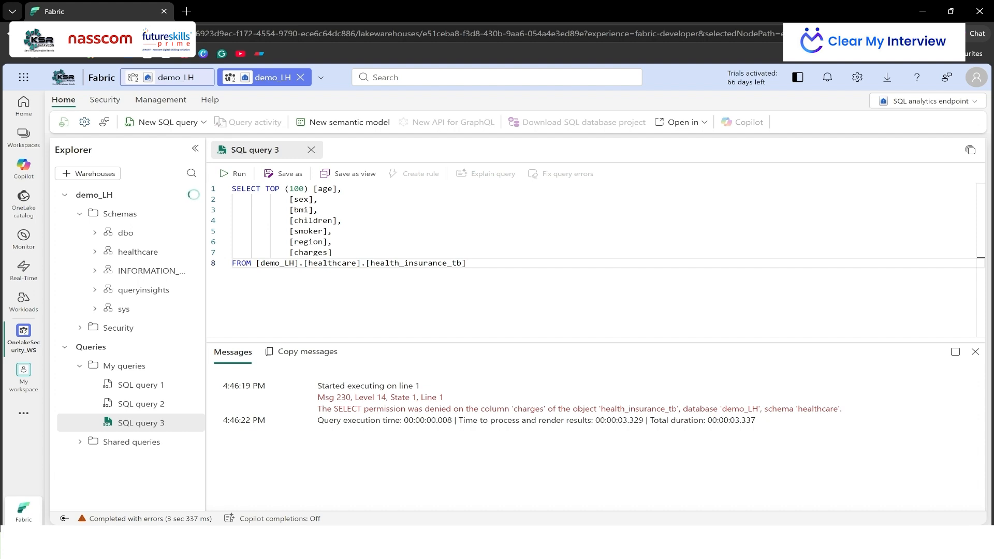
left_click_drag(334, 409, 847, 413)
left_click(386, 433)
left_click_drag(516, 409, 543, 409)
- Remove the charges column and the comma after region from the SELECT statement, and run the query again
left_click(335, 253)
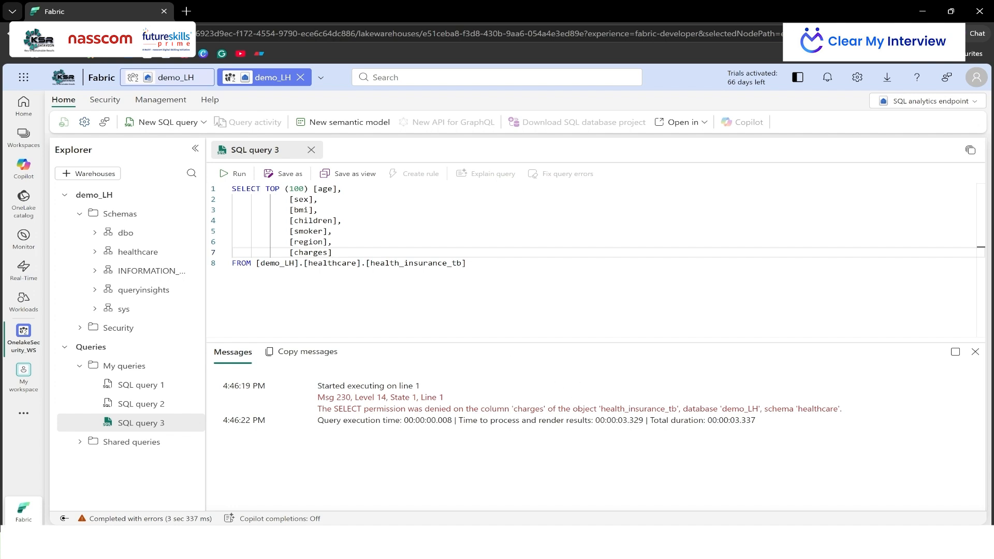
left_click_drag(333, 252, 289, 252)
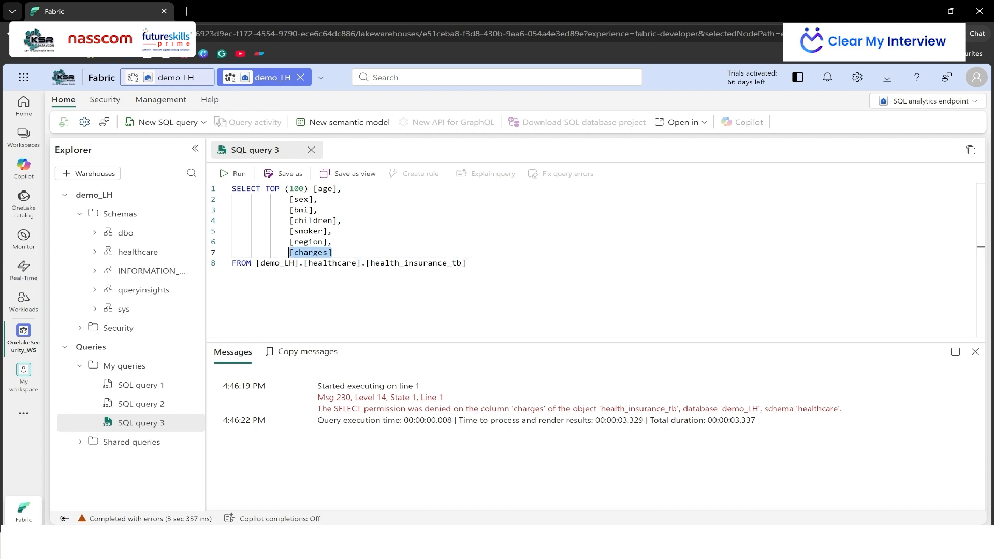
key("BackSpace")
left_click(333, 242)
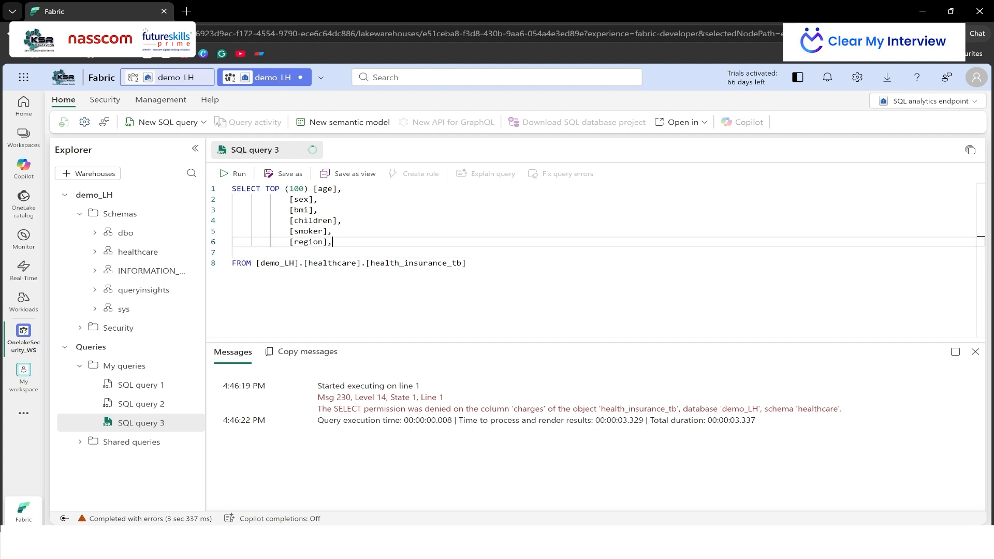
key("BackSpace")
left_click(230, 176)
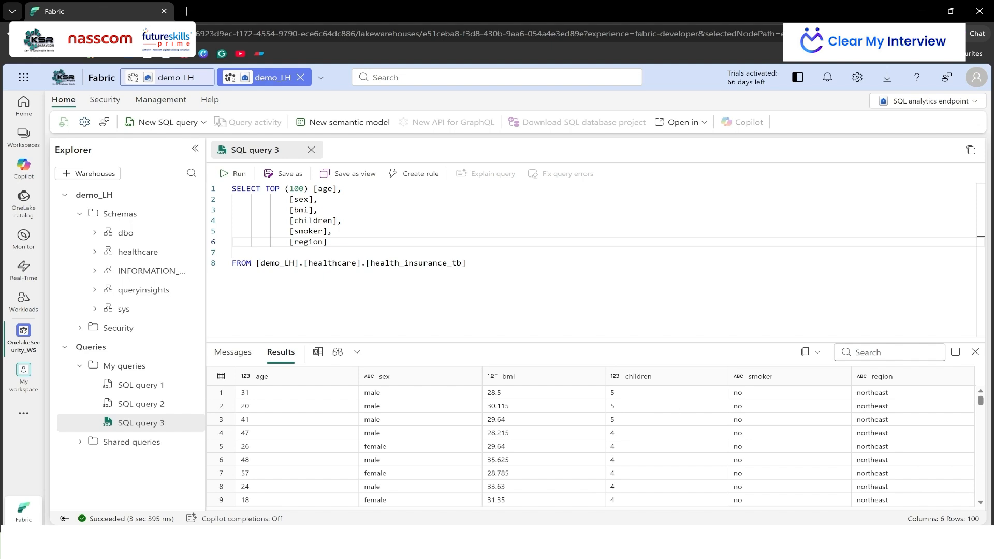
- Switch to the owner's window, review the OneLake security diagram on the Excalidraw whiteboard, and return to the demo_LH lakehouse
left_click(289, 252)
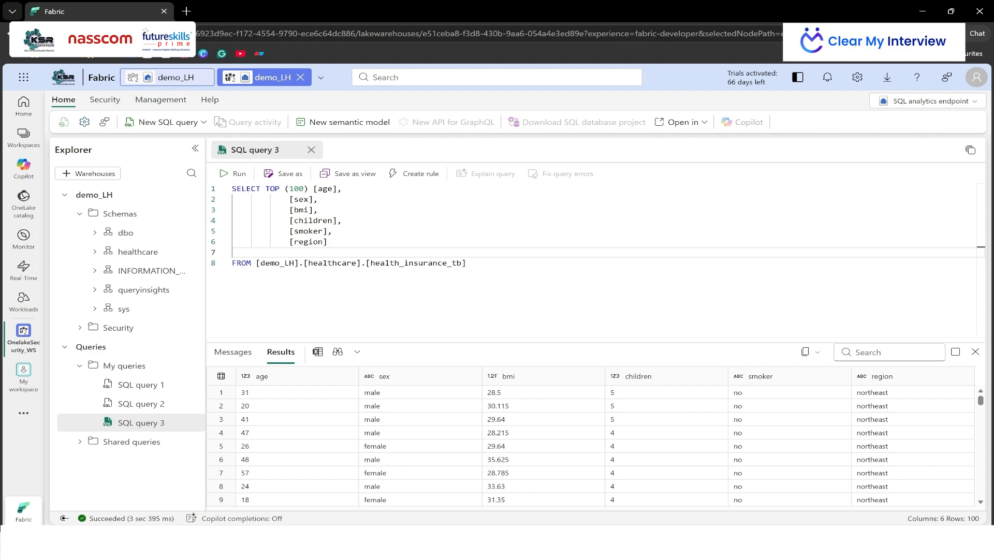
mouse_move(580, 544)
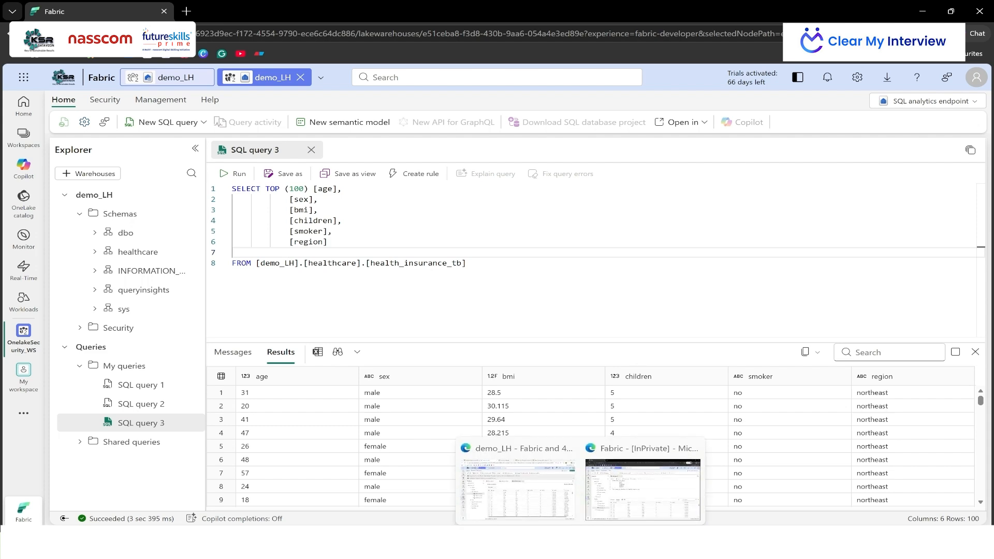
left_click(544, 473)
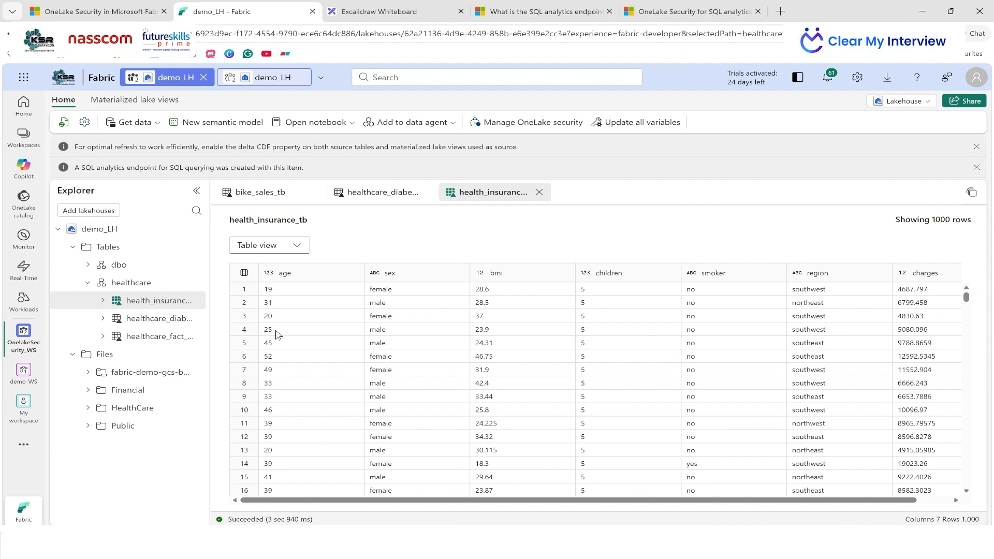
left_click(396, 14)
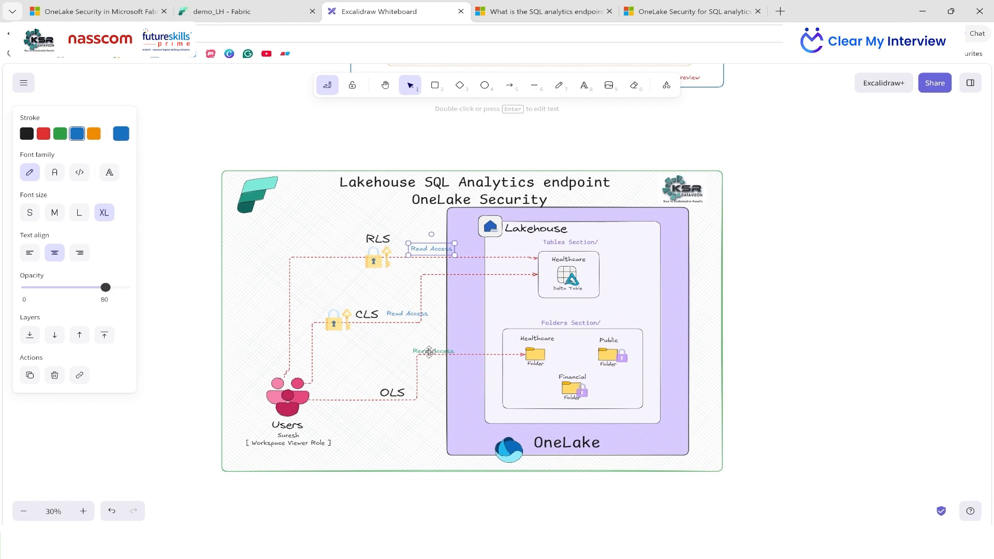
left_click(243, 12)
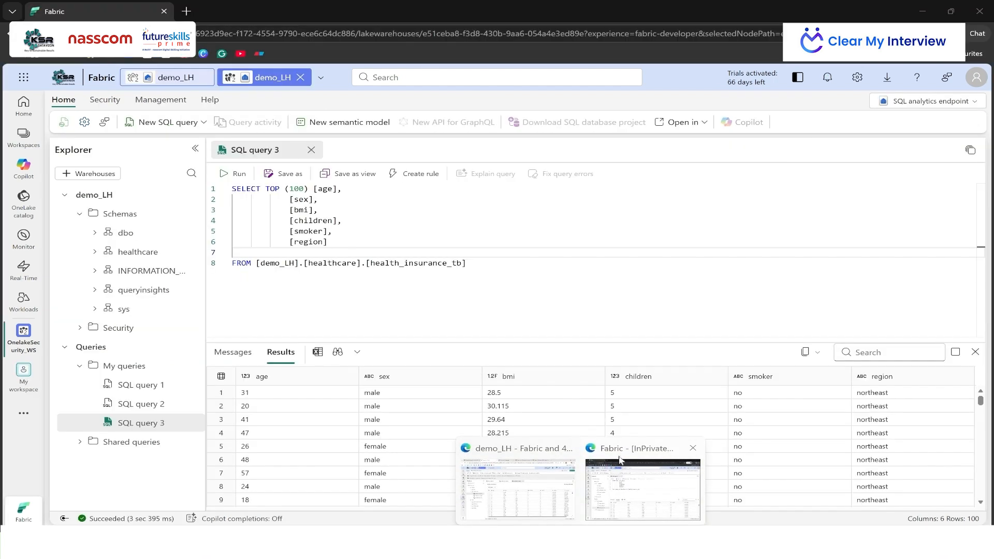
- Switch to the viewer's window and change demo_LH from the SQL analytics endpoint to the Lakehouse view to check its Files folders
left_click(617, 469)
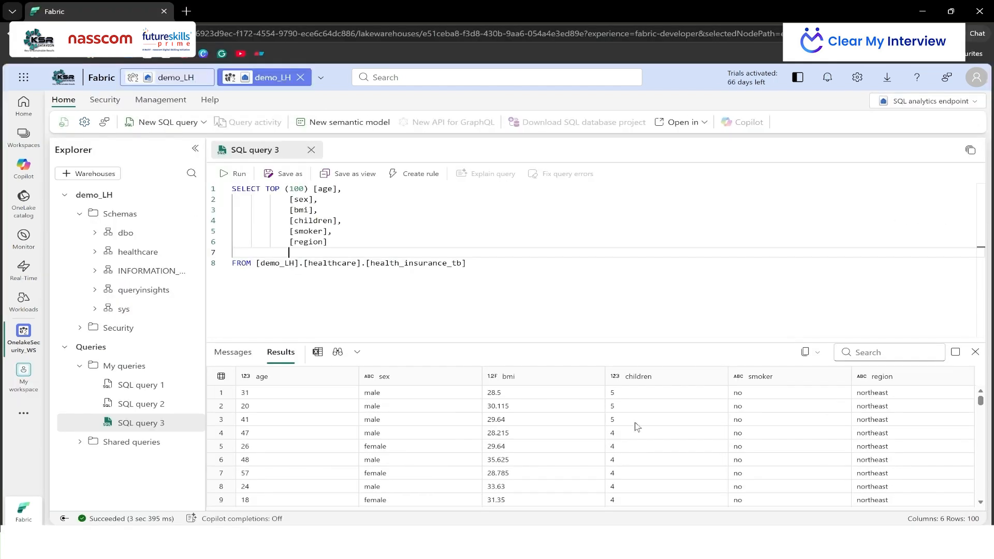
left_click(962, 101)
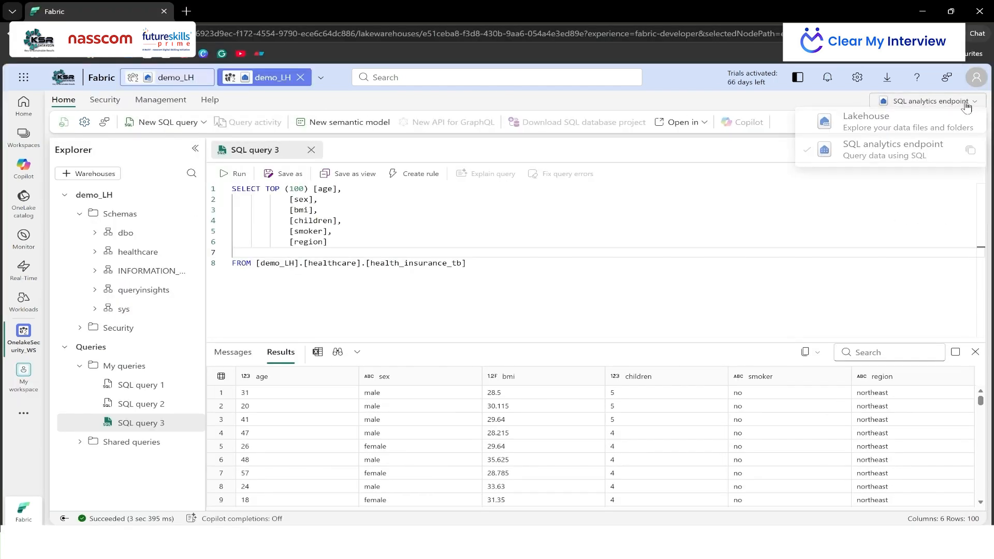
left_click(886, 136)
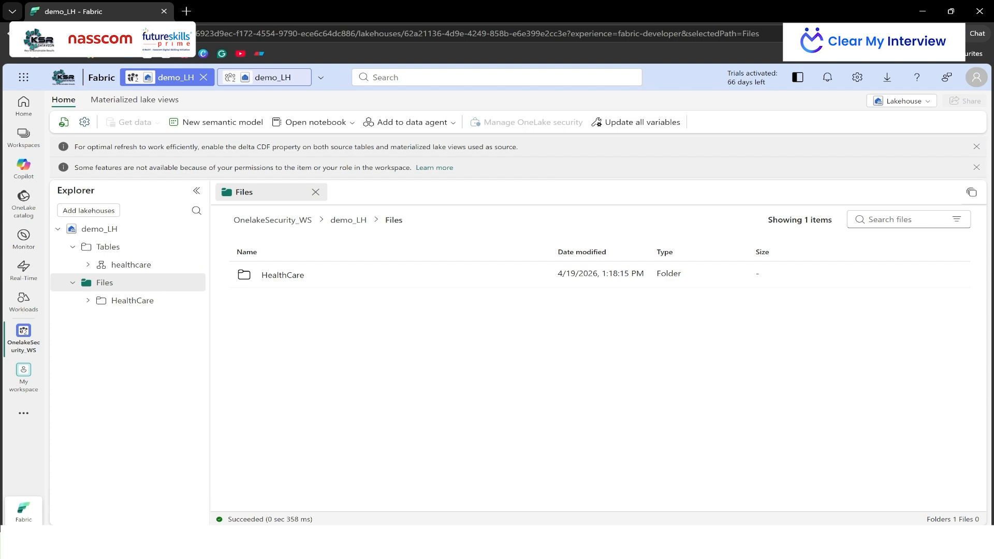
- Return to the owner's demo_LH lakehouse, widen the explorer pane, and open the OneLake security roles
mouse_move(562, 544)
left_click(555, 458)
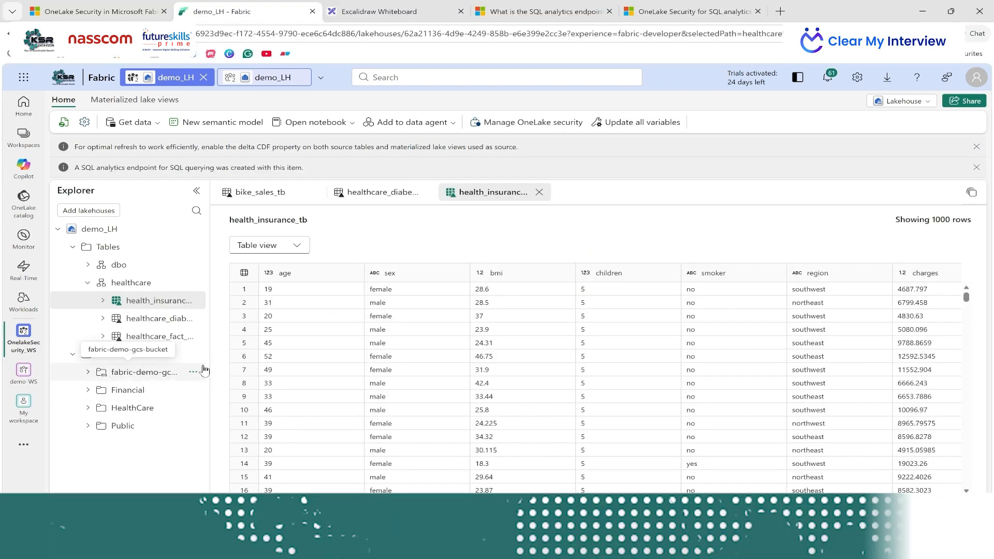
left_click_drag(209, 370, 243, 370)
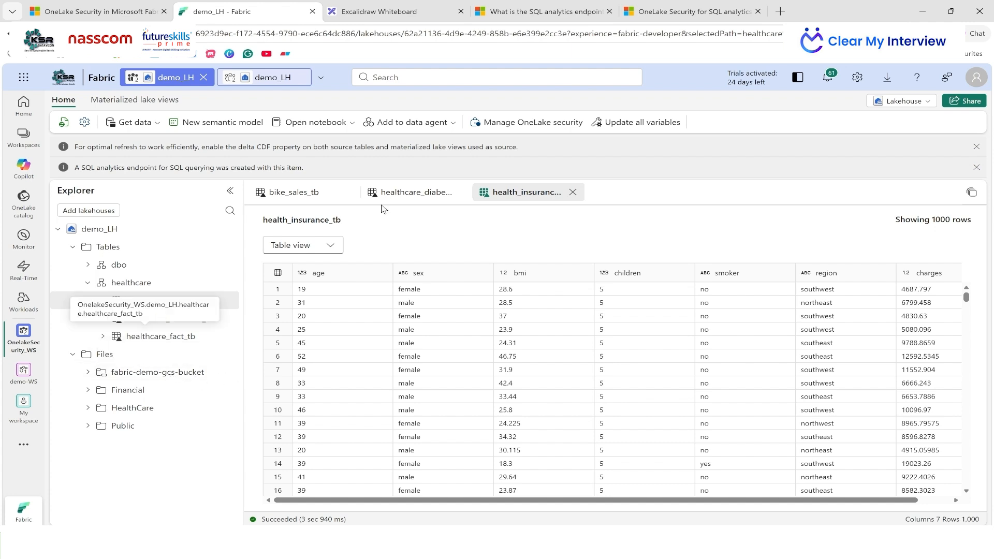
left_click(516, 128)
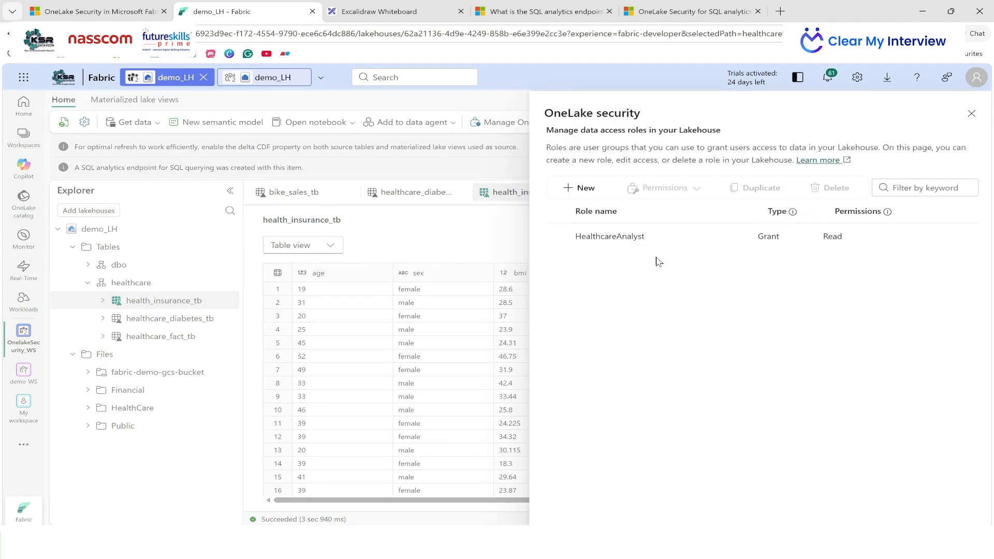
left_click(733, 237)
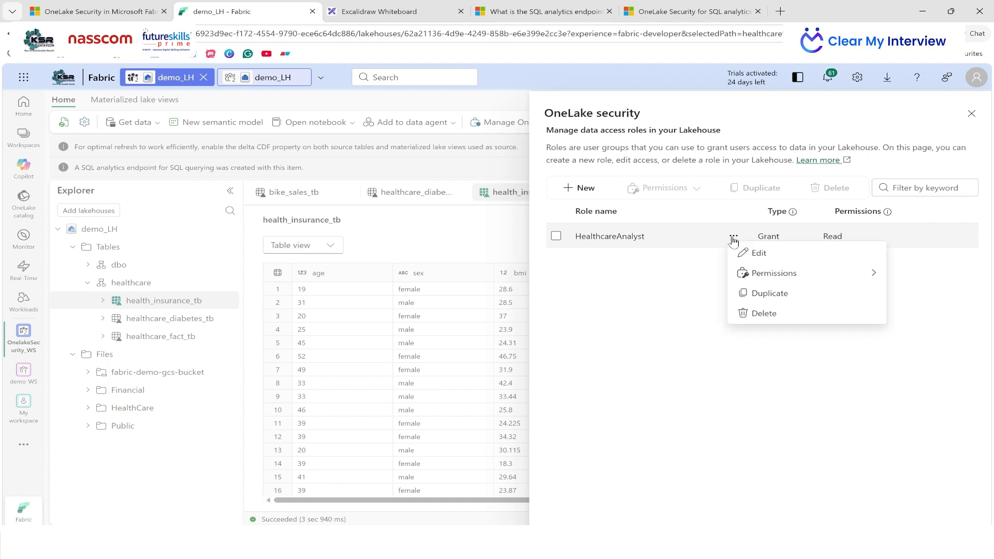
mouse_move(757, 273)
left_click(694, 273)
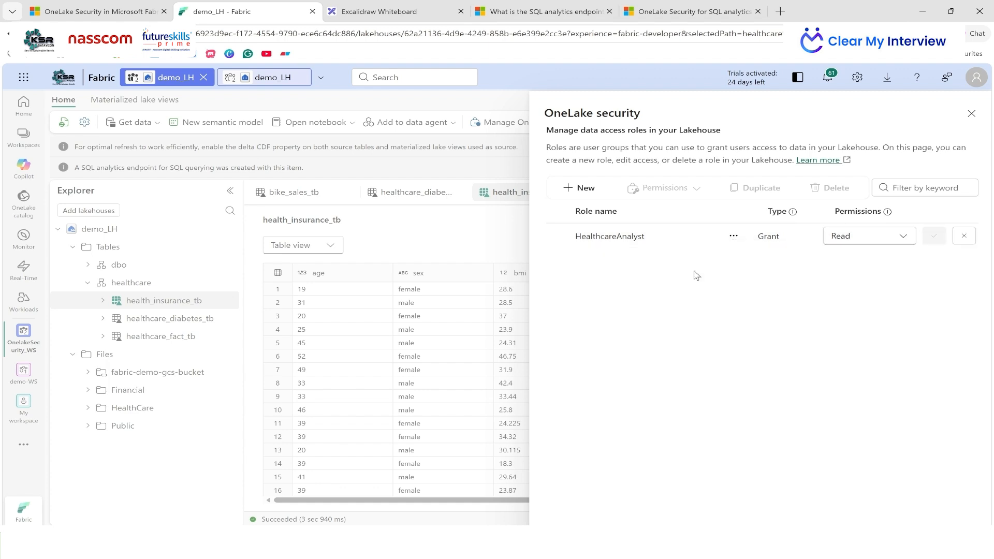
left_click(964, 236)
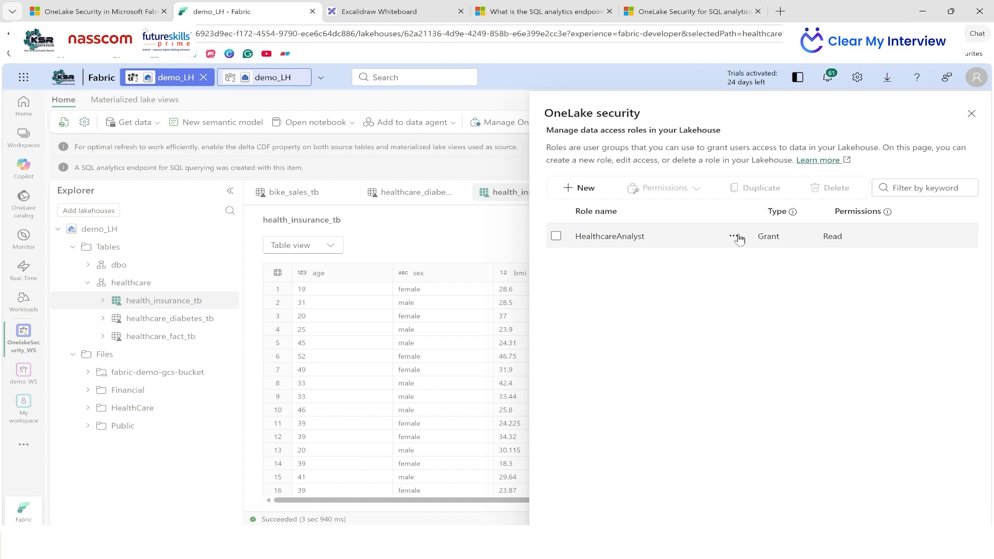
- Edit the HealthcareAnalyst role to add the fabric-demo-gcs-bucket folder to its data, and dismiss the notification
left_click(734, 237)
mouse_move(767, 282)
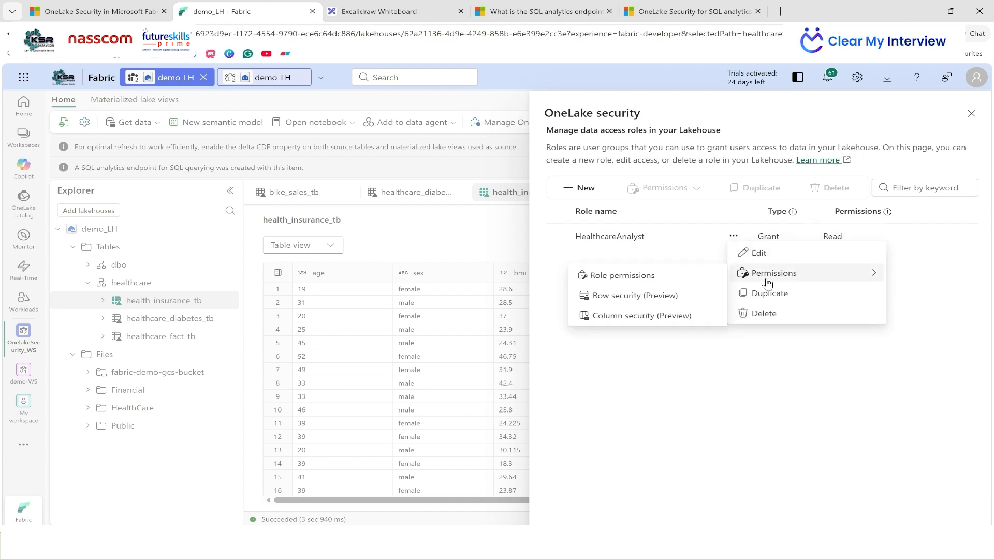
left_click(757, 253)
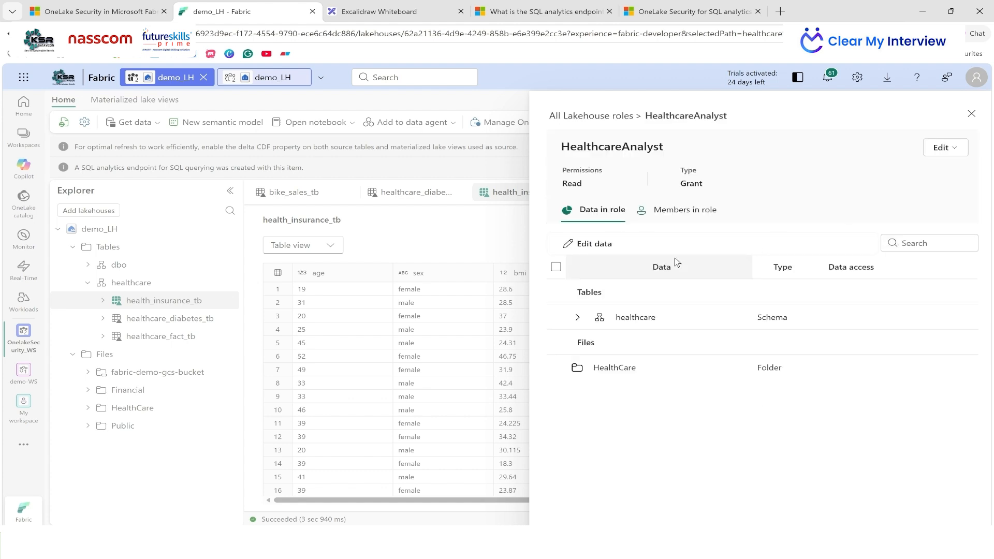
left_click(601, 248)
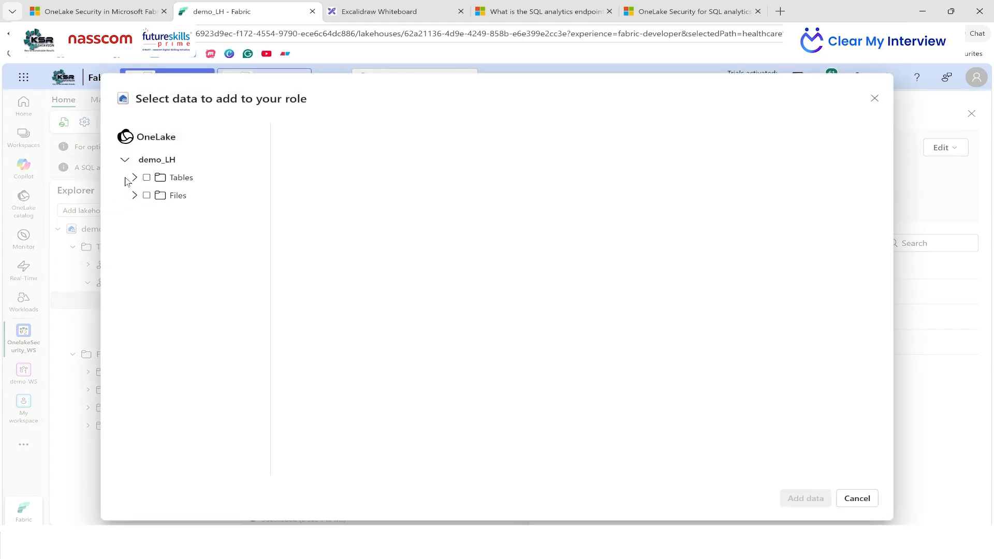
left_click(135, 195)
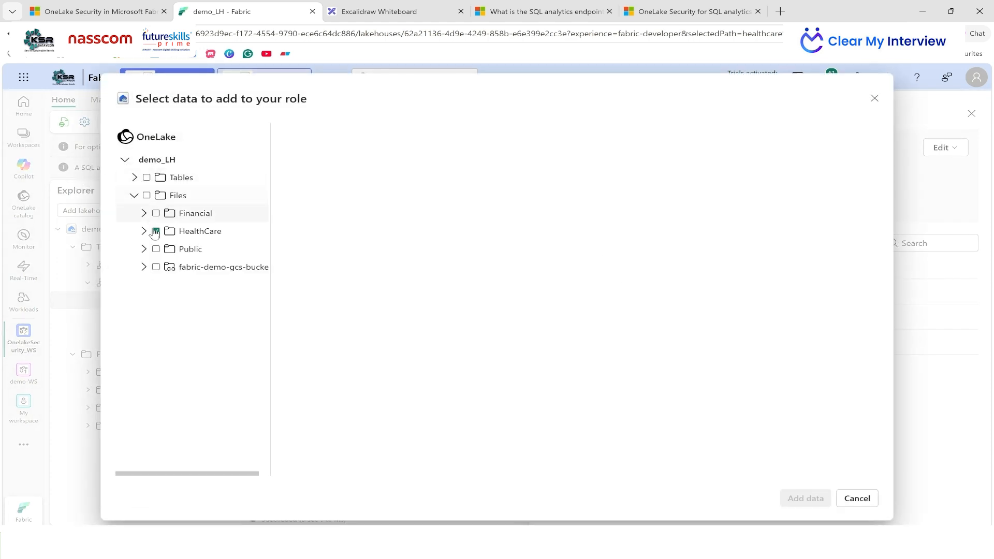
left_click(156, 268)
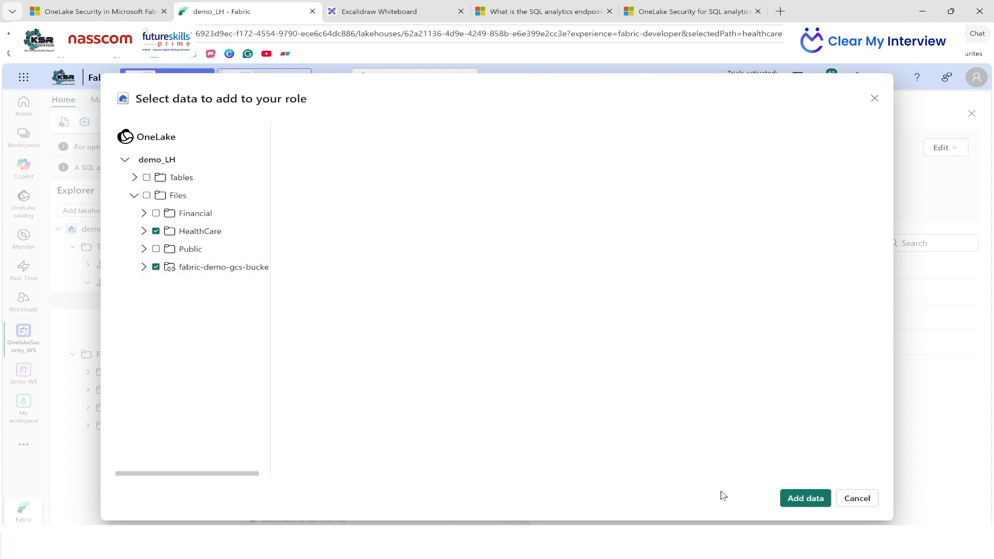
left_click(793, 502)
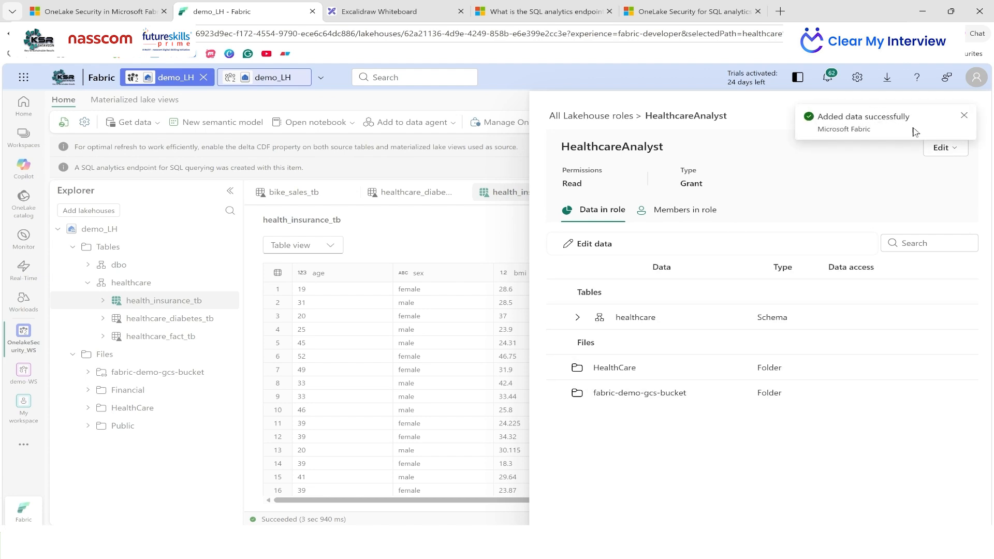
left_click(963, 121)
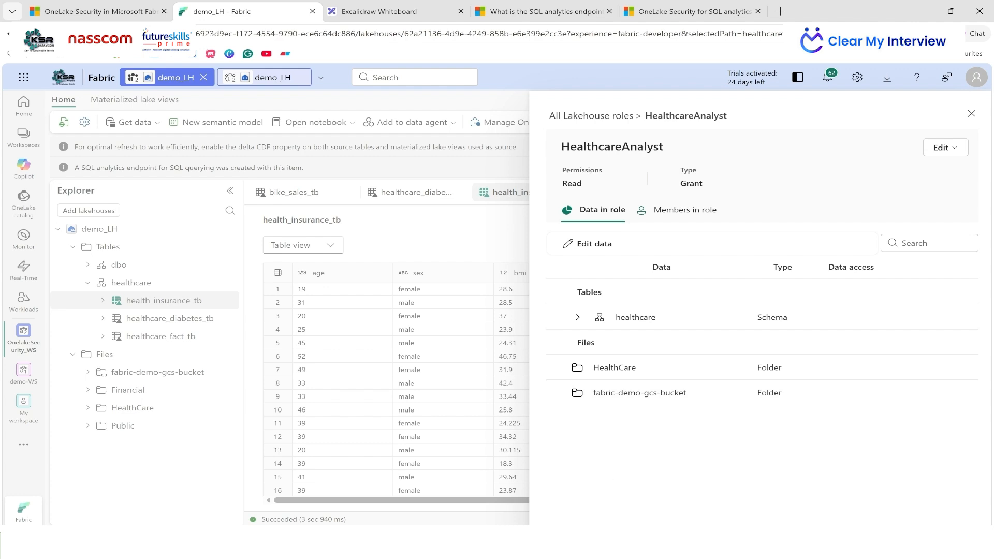
- Reload the viewer's demo_LH lakehouse and check its Files folders, closing the owner's role settings while it loads
left_click(643, 473)
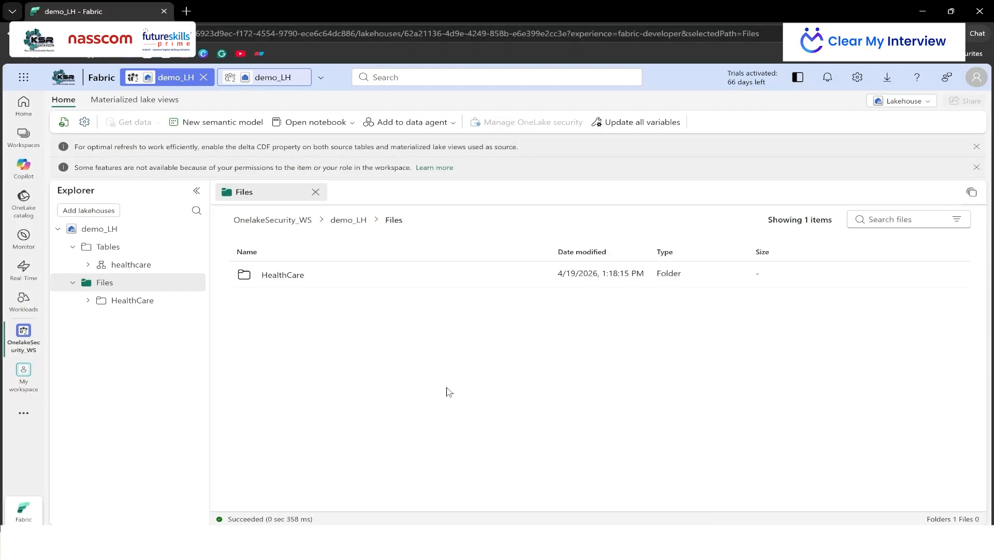
key("F5")
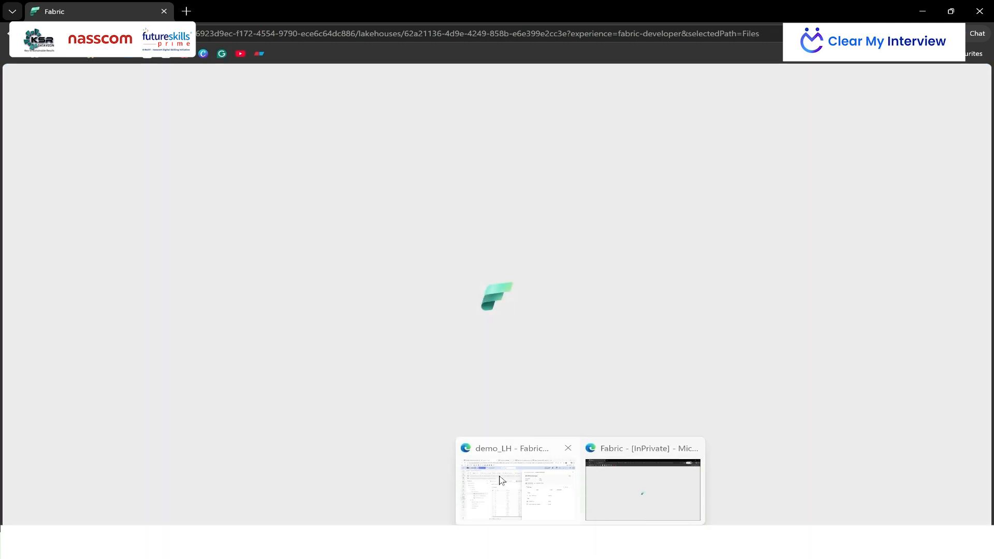
left_click(519, 481)
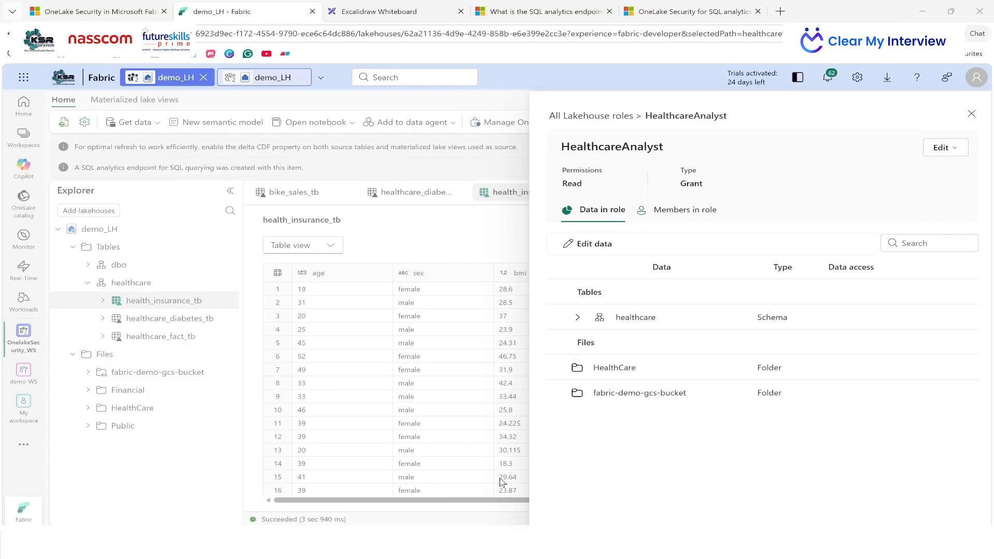
left_click(973, 115)
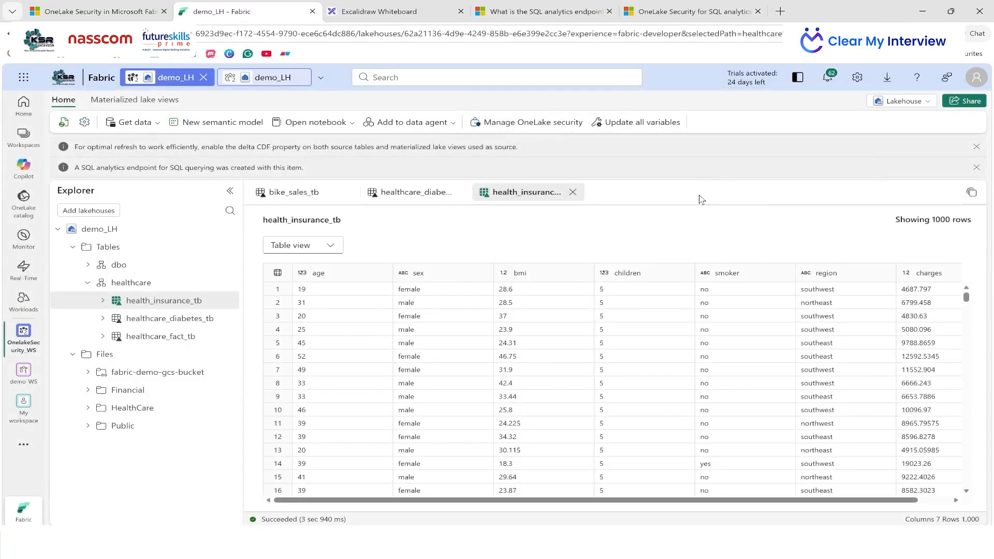
mouse_move(580, 544)
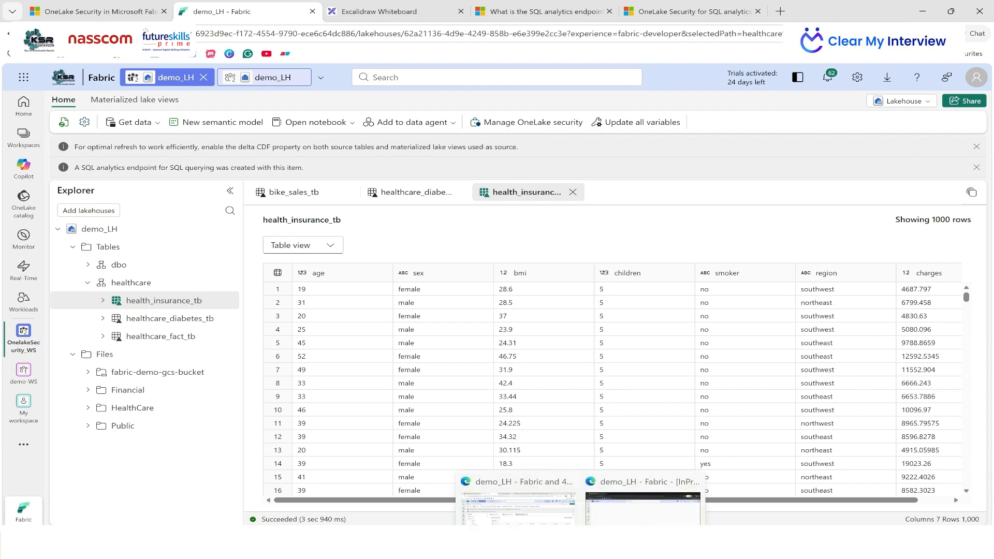
left_click(624, 492)
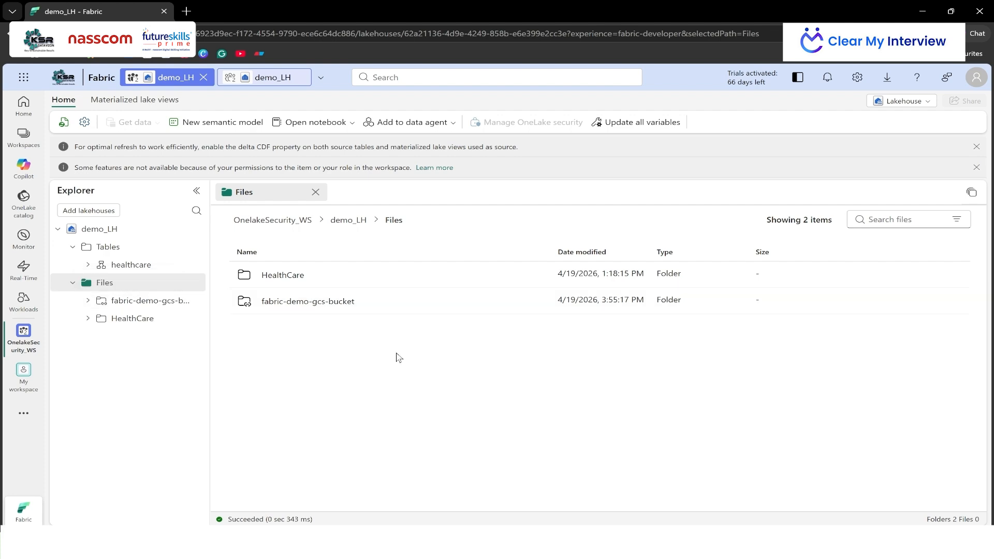
- Review the OneLake security diagram on the owner's Excalidraw whiteboard, and expand the dbo schema in the demo_LH lakehouse to view its tables
mouse_move(580, 543)
left_click(511, 457)
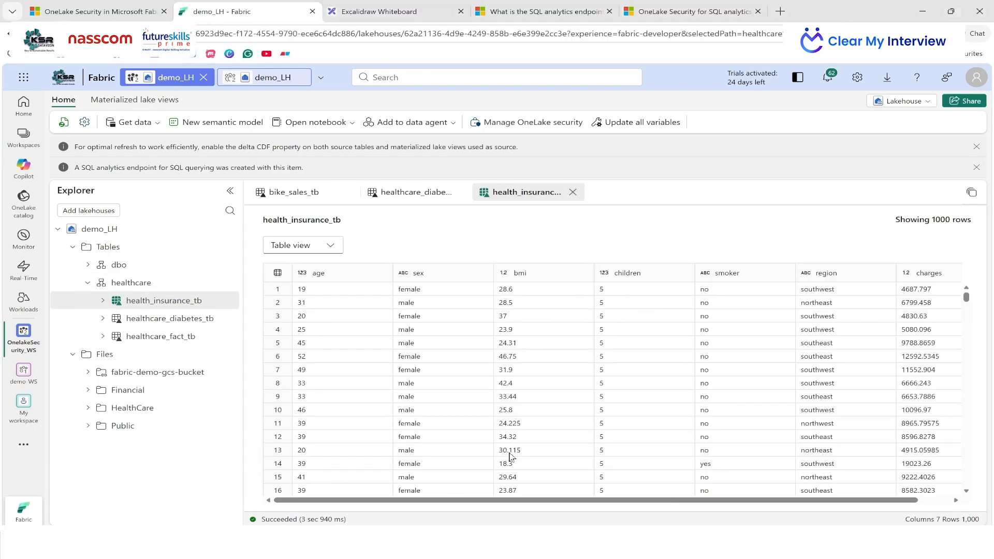
left_click(385, 13)
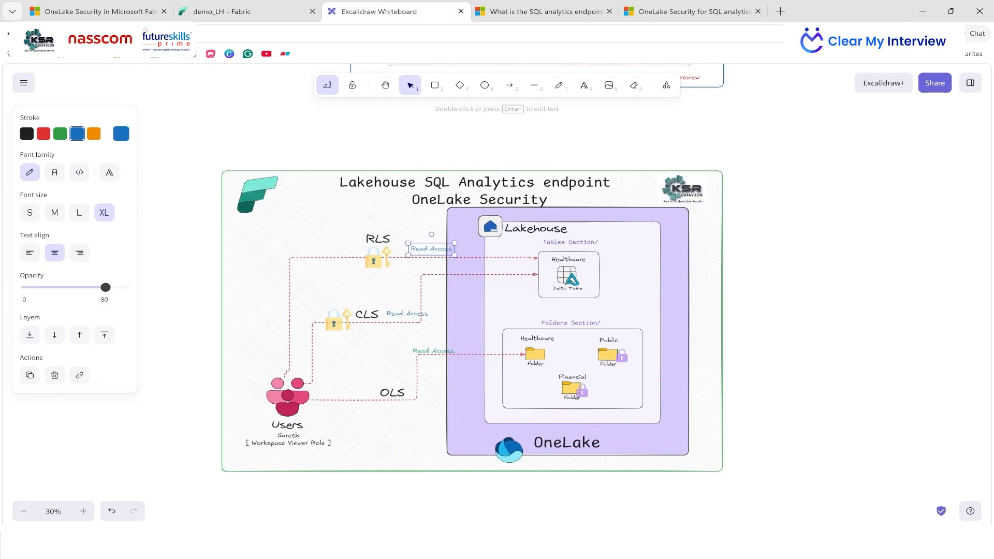
left_click(780, 309)
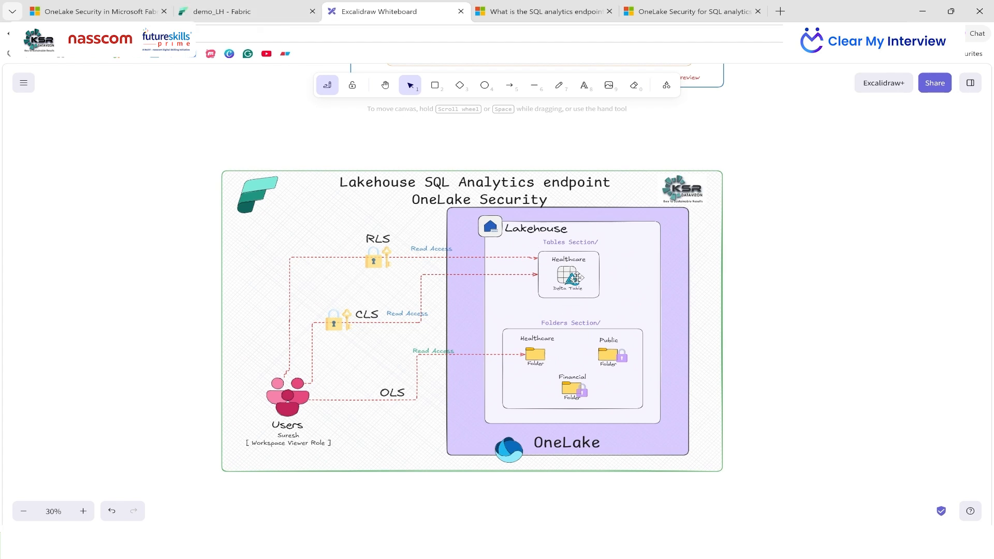
left_click(240, 10)
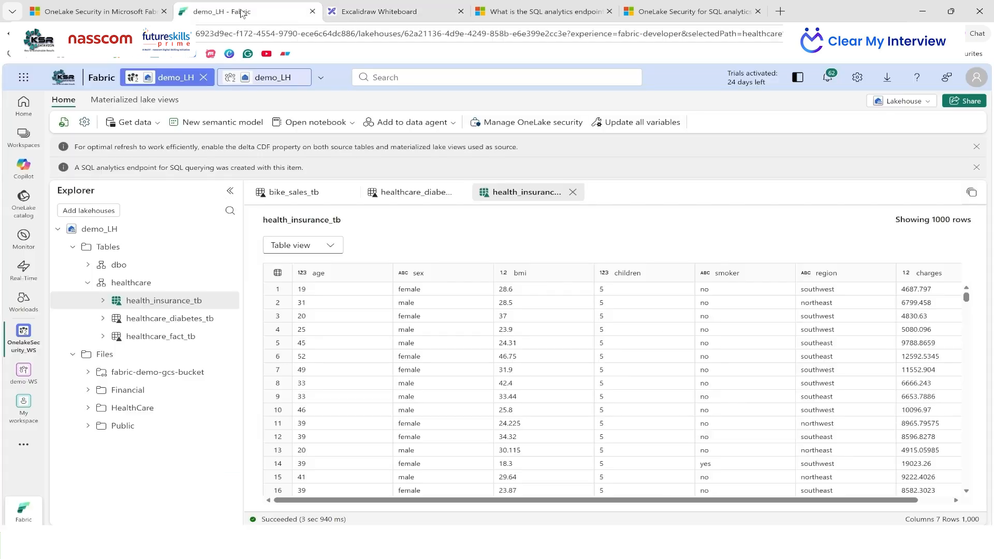
left_click(88, 264)
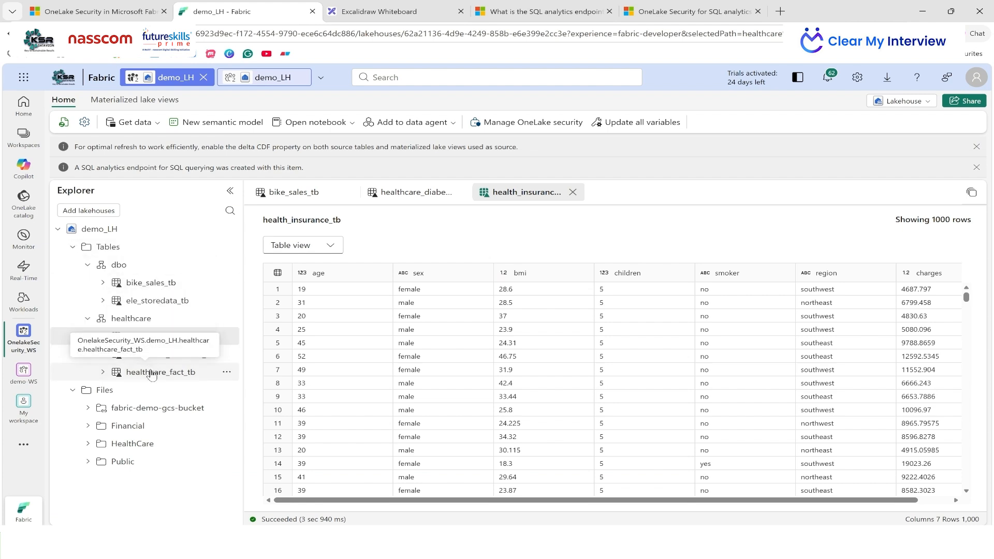
- Examine the workspace viewer role and Healthcare folder in the Excalidraw diagram, and return to the owner's demo_LH lakehouse
left_click(414, 10)
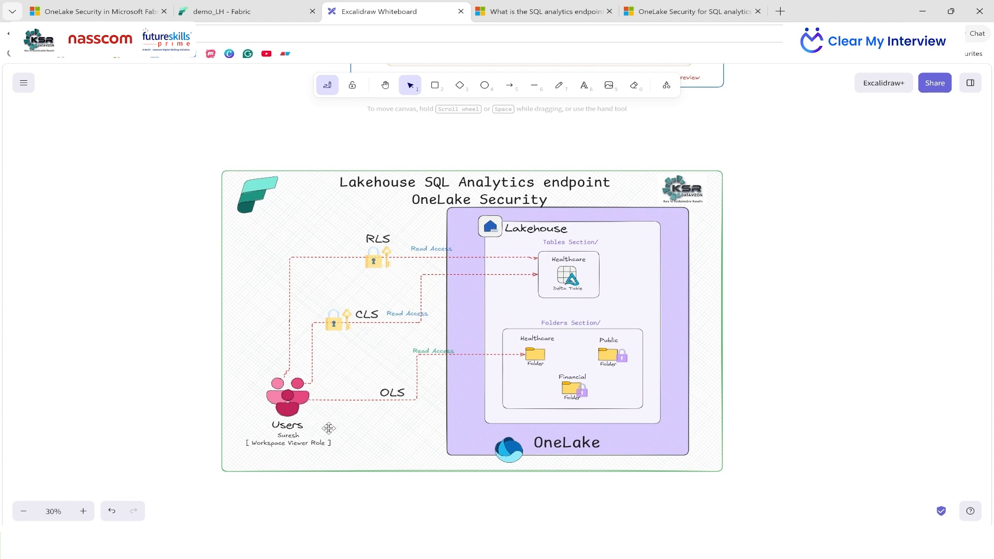
left_click(304, 446)
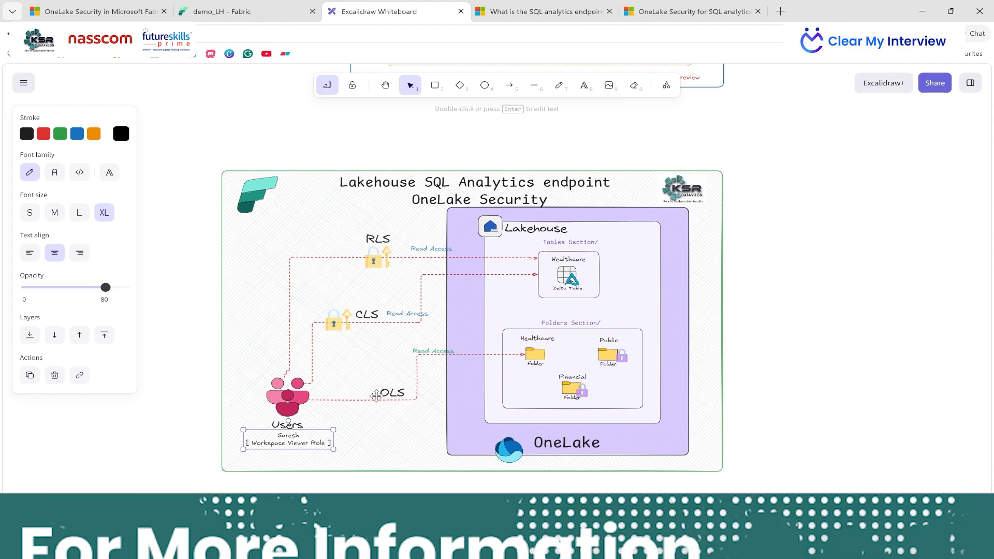
left_click(536, 352)
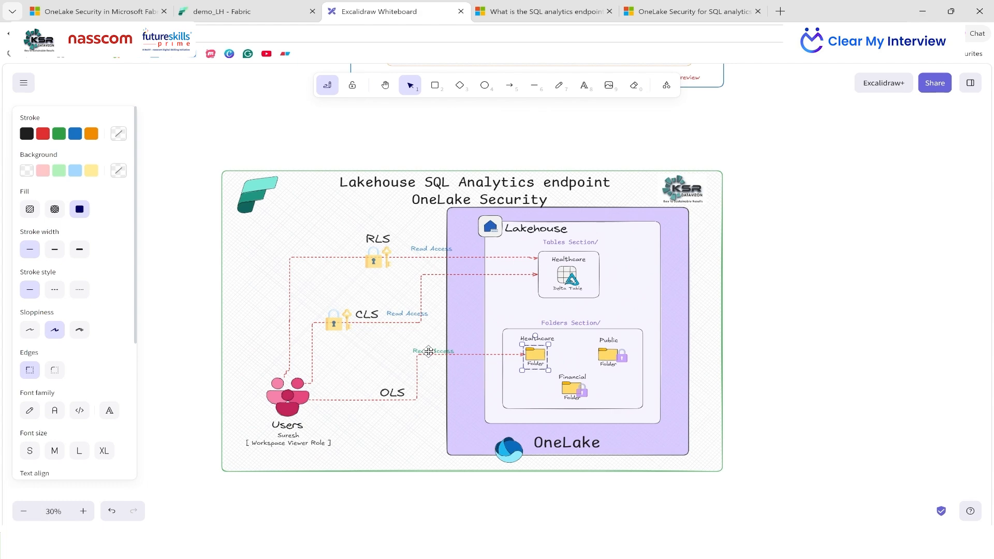
left_click(273, 11)
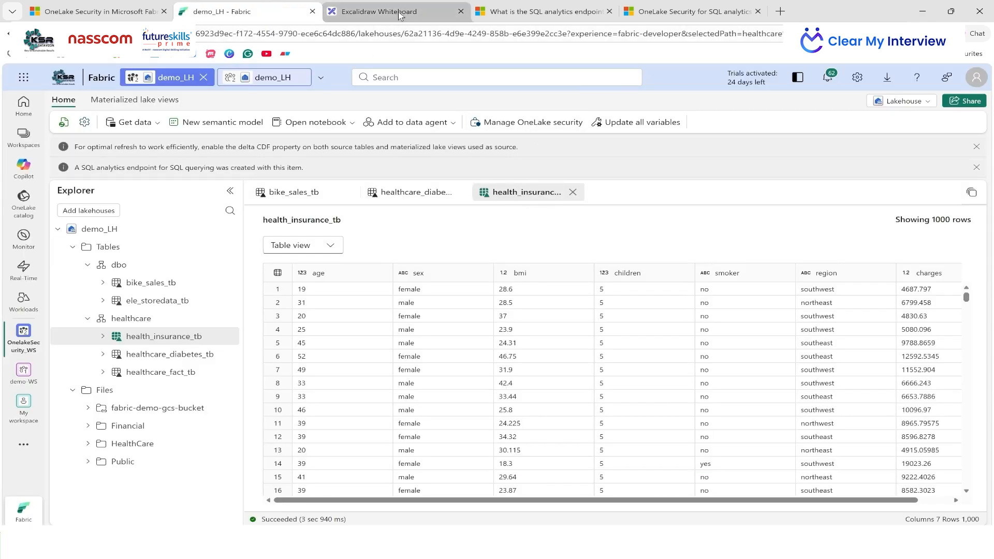